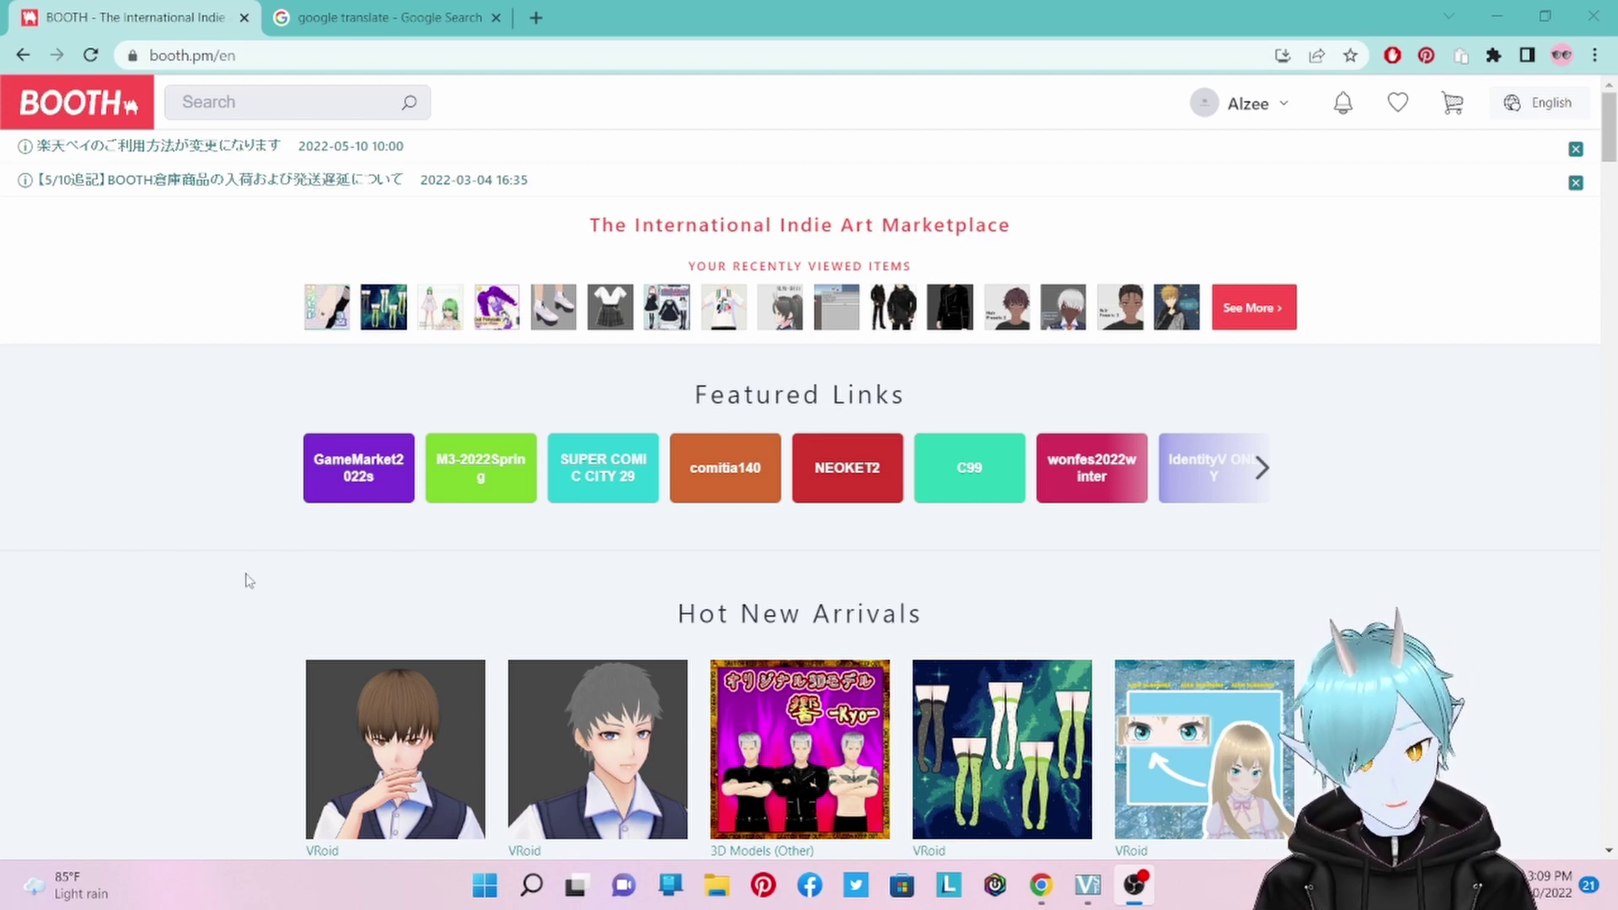
Browse the BOOTH homepage, then switch to the Google Translate tab
scroll(641, 633, "down", 3)
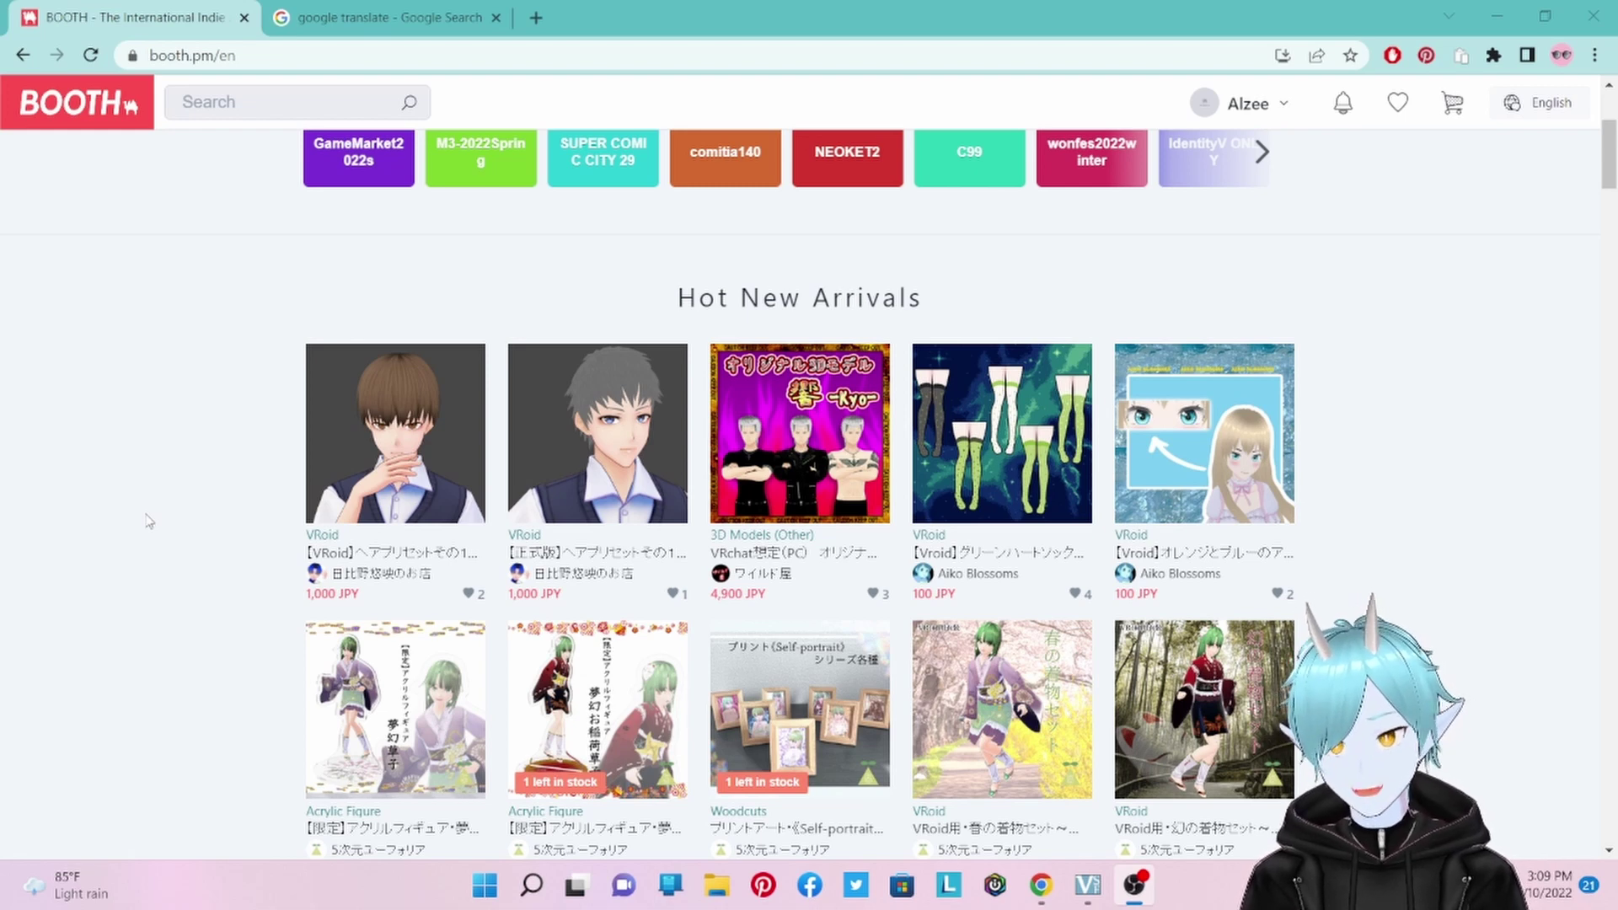
scroll(148, 521, "up", 3)
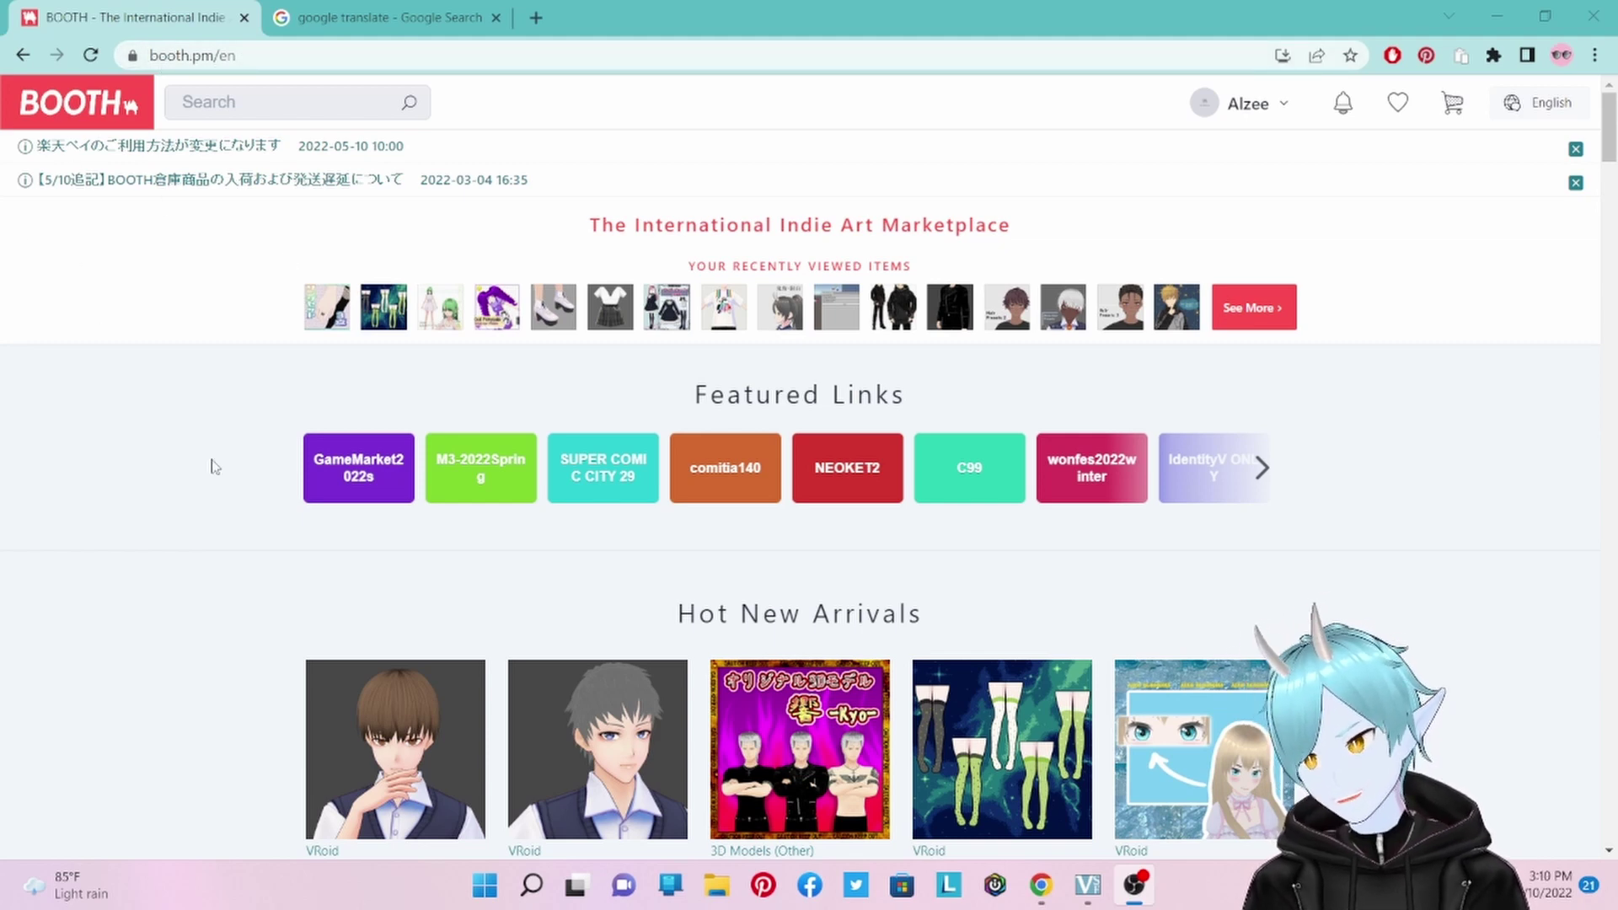
scroll(199, 486, "down", 2)
scroll(126, 374, "up", 2)
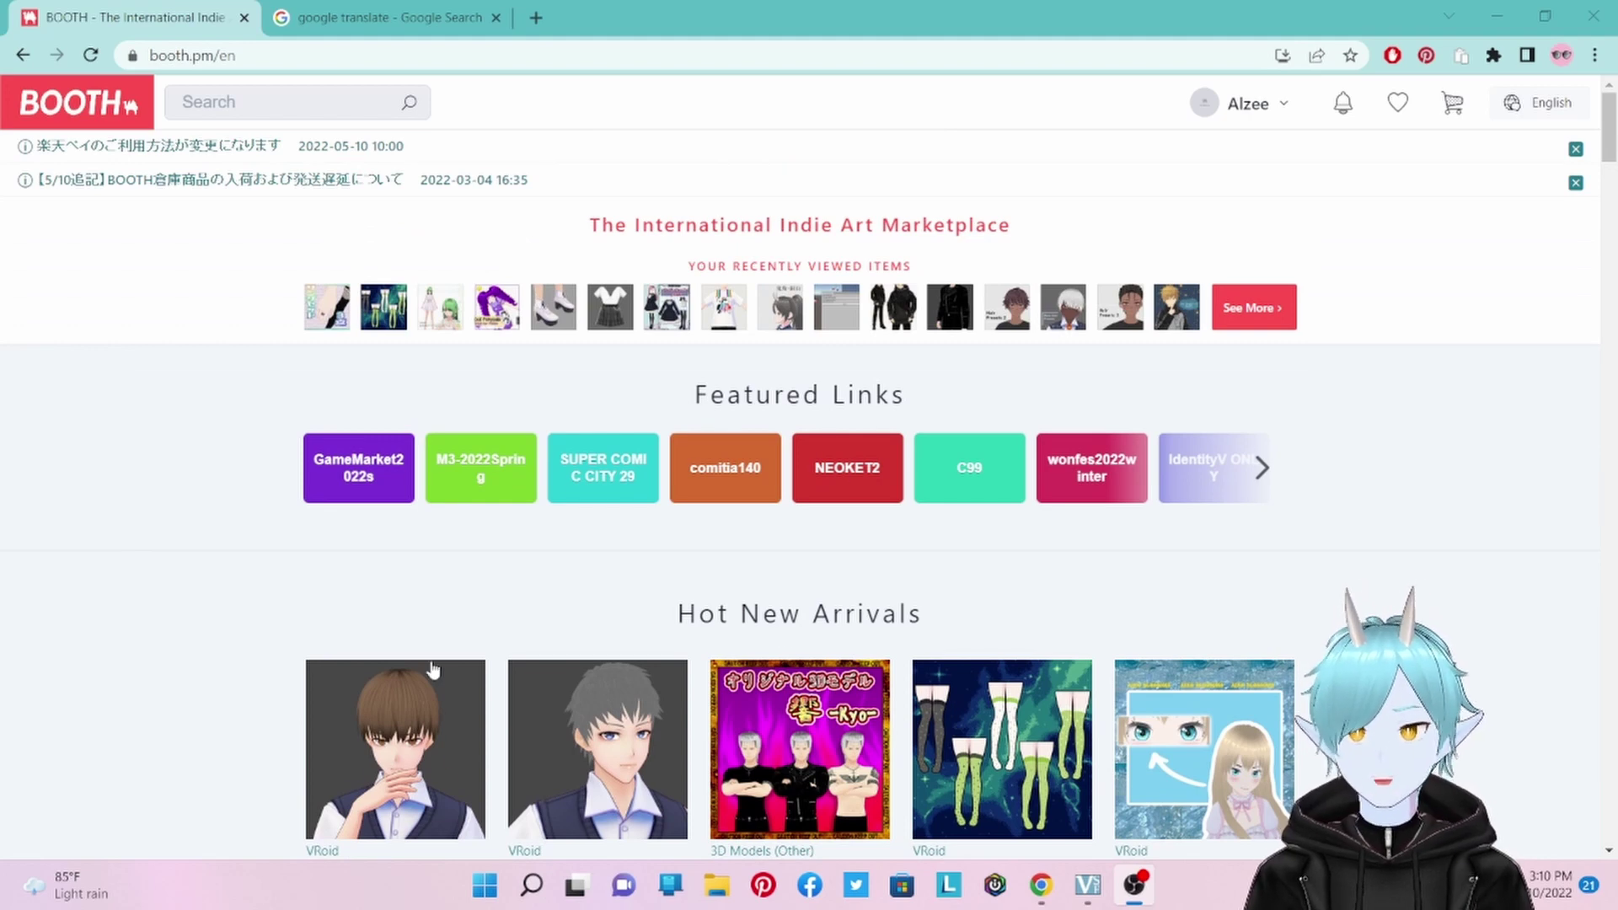
scroll(187, 562, "down", 3)
scroll(169, 625, "down", 4)
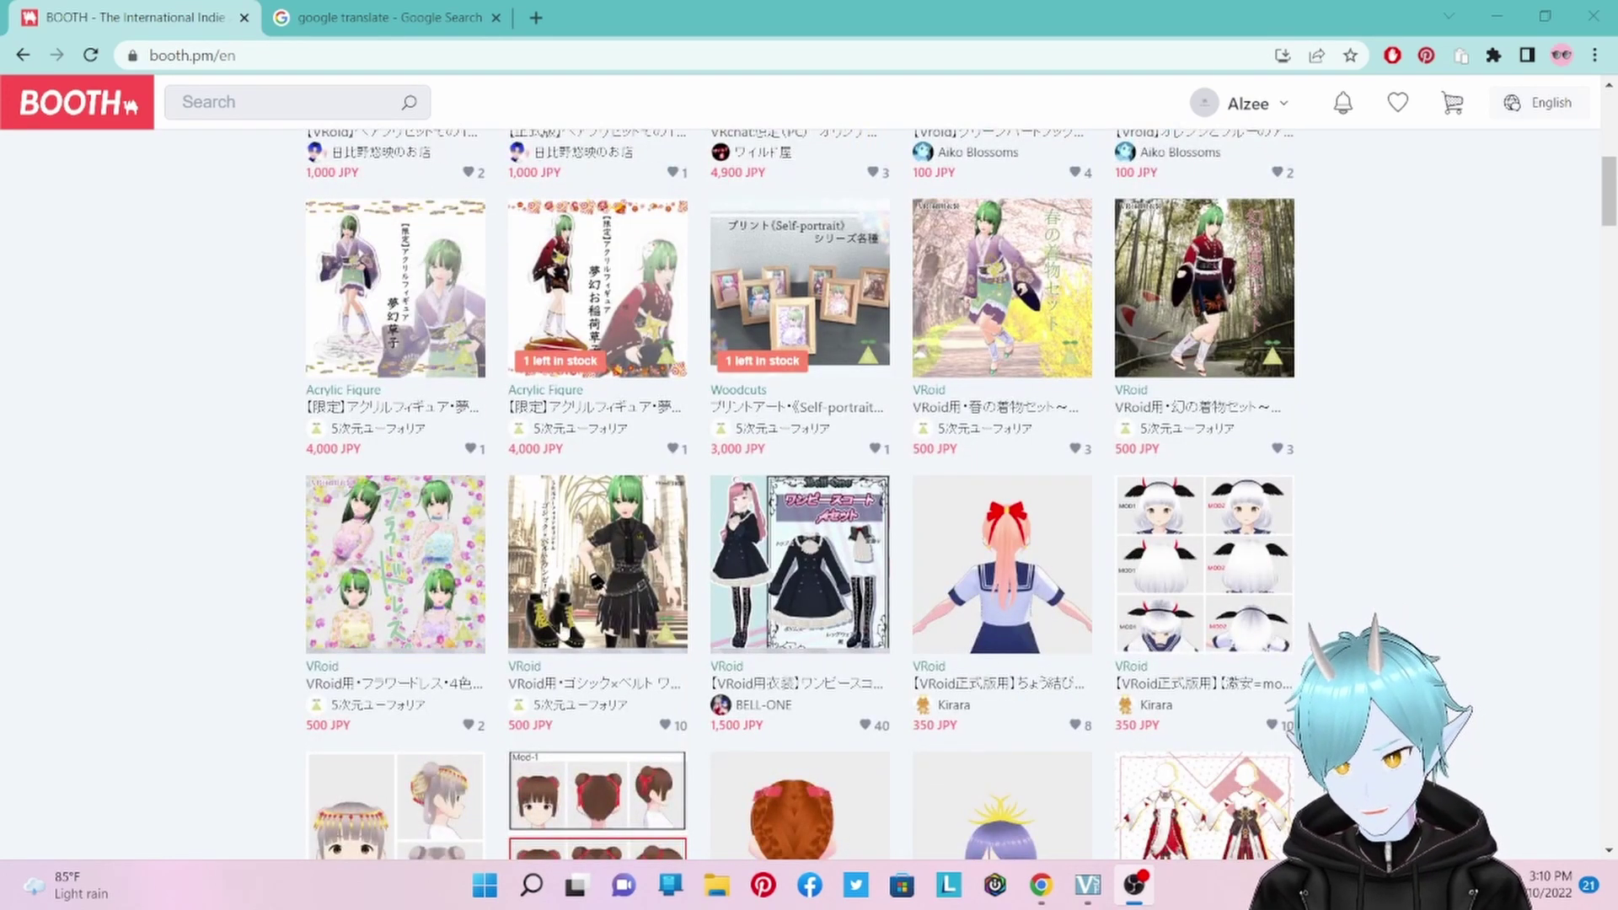
scroll(173, 594, "down", 2)
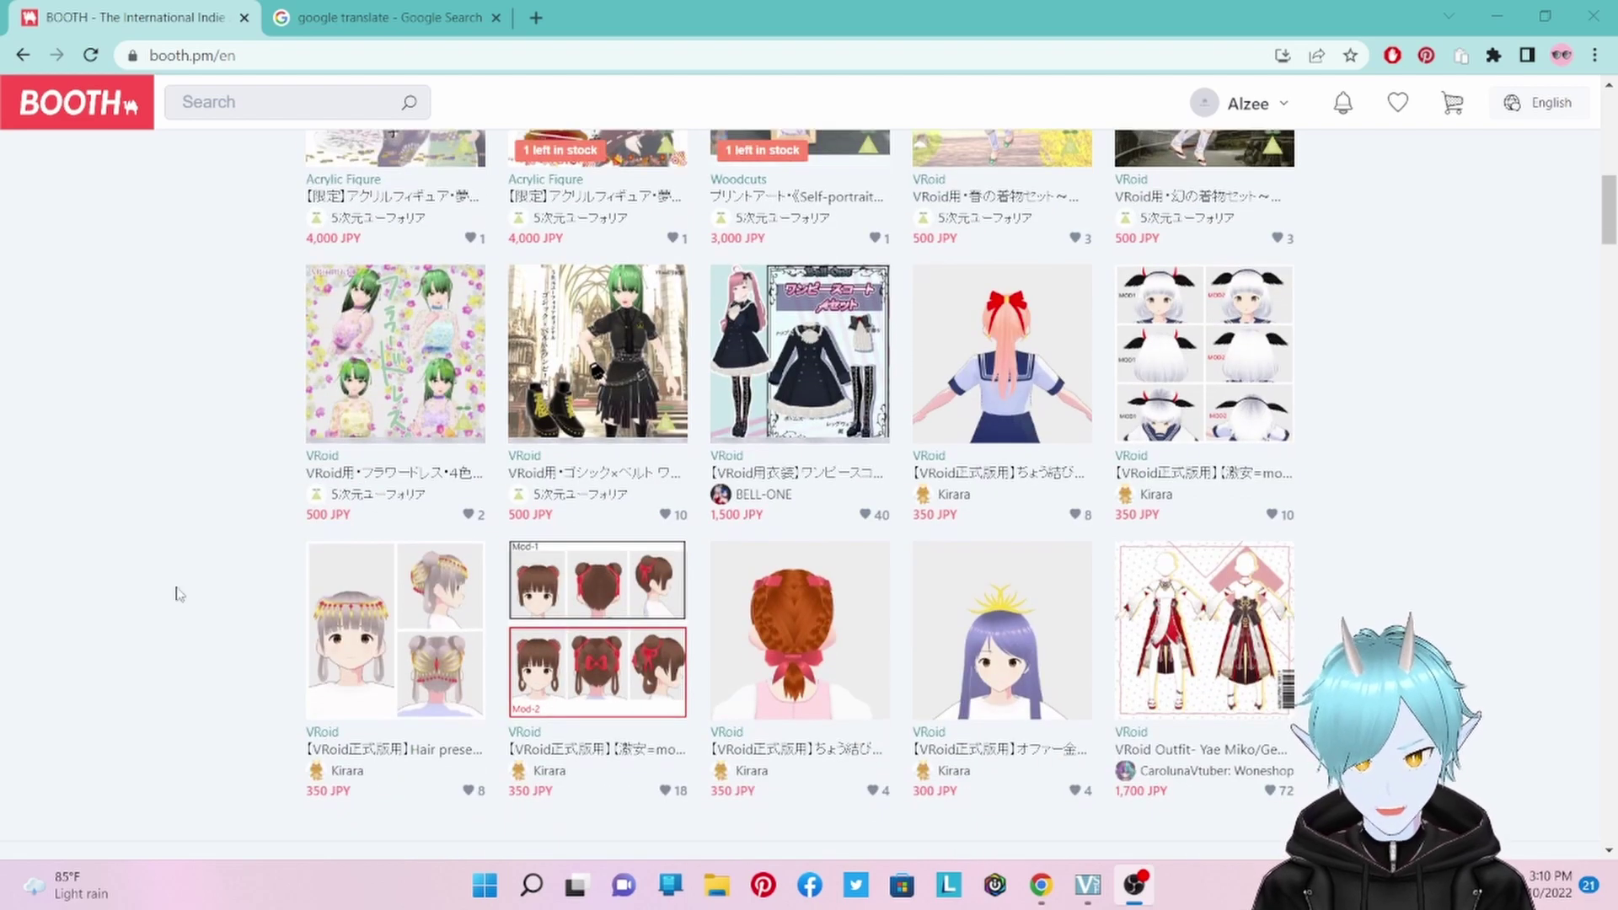
scroll(252, 685, "down", 3)
scroll(118, 673, "up", 2)
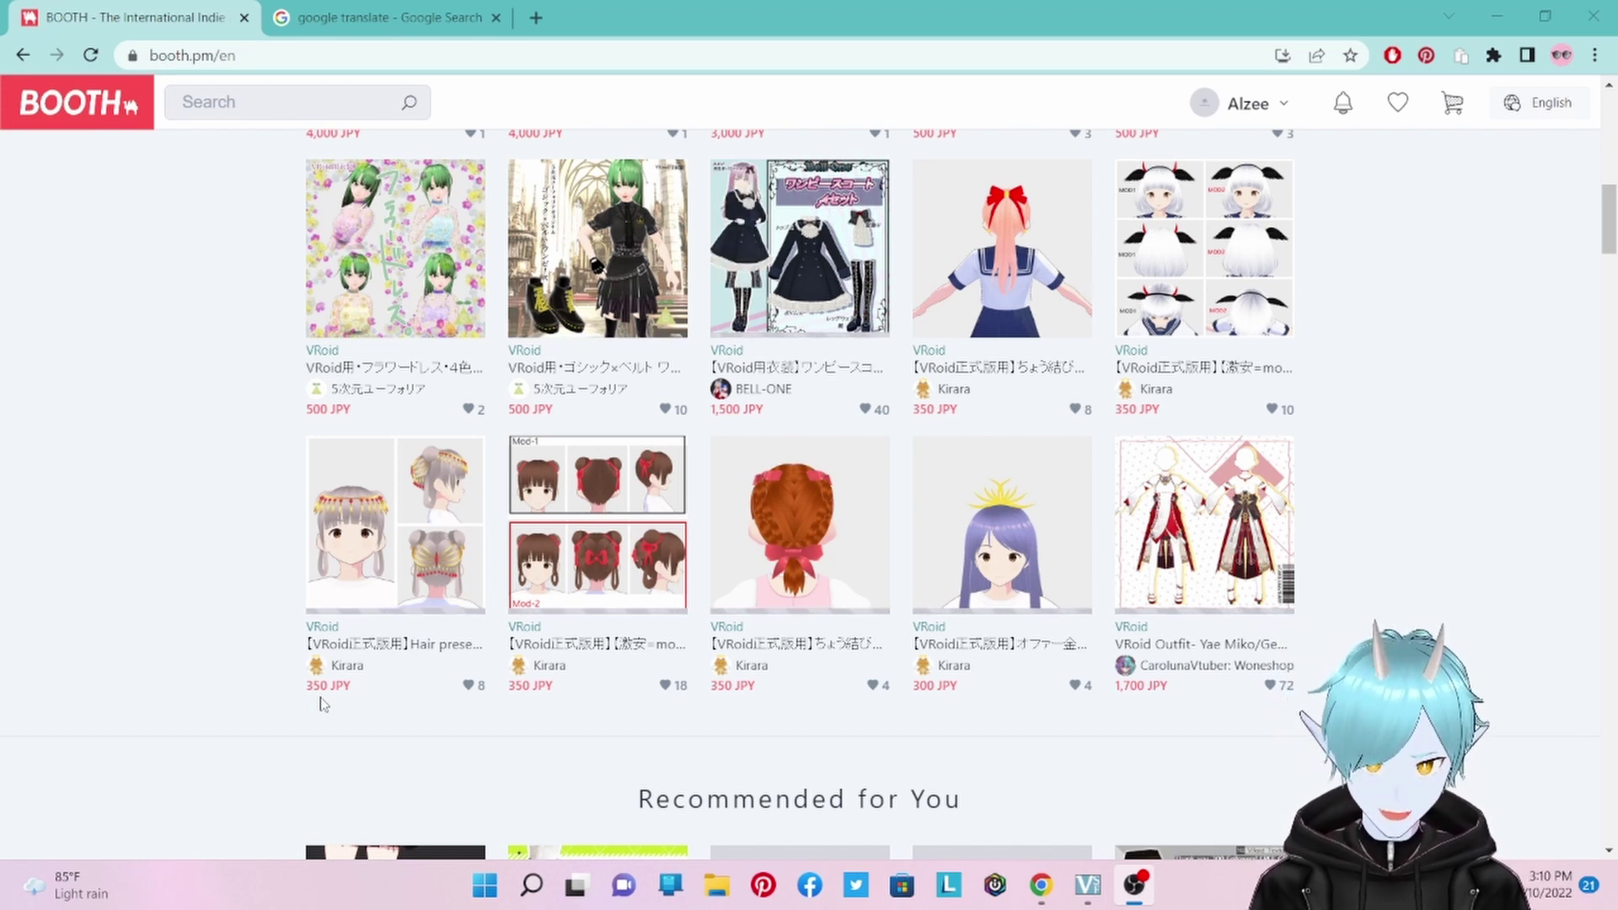
scroll(265, 552, "up", 10)
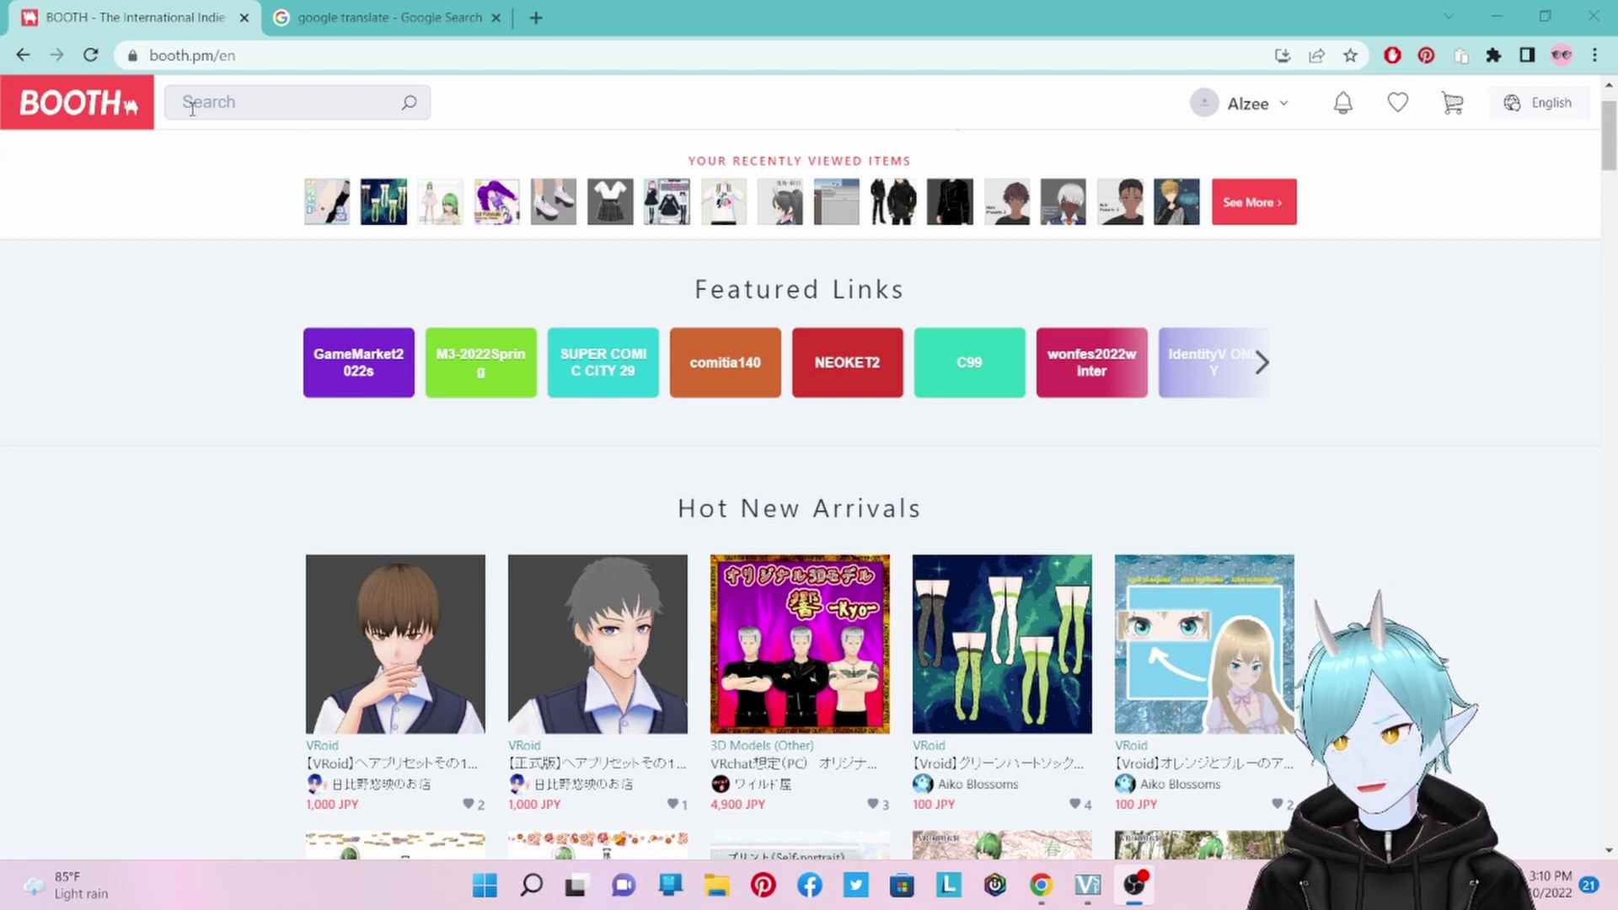
left_click(192, 104)
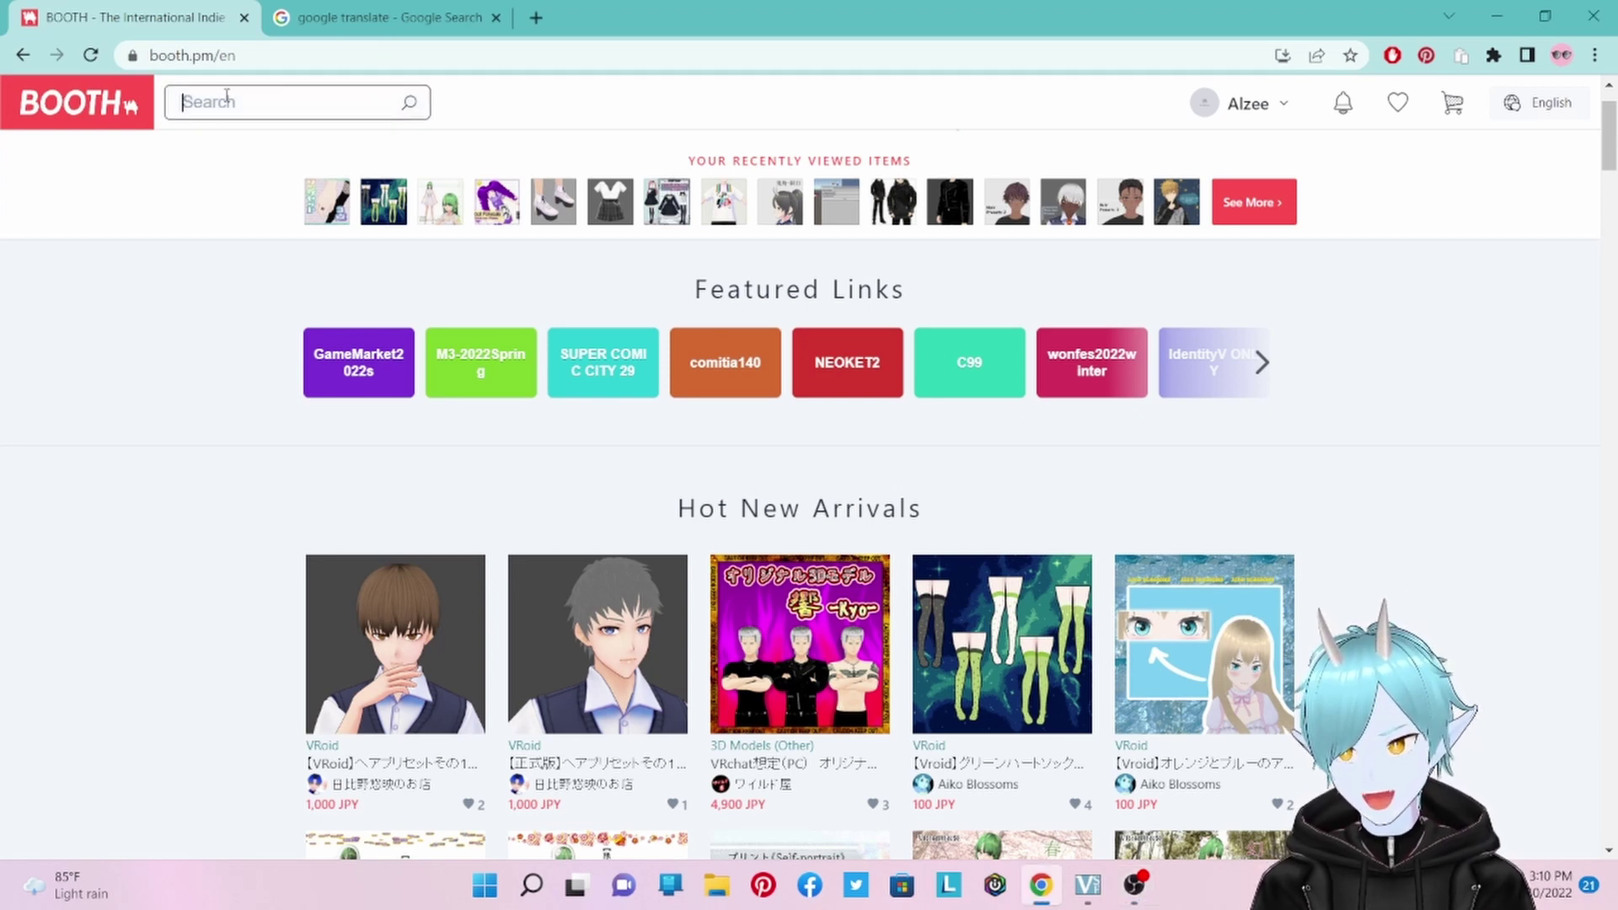
left_click(335, 21)
Translate 'Jacket' from English into Japanese
left_click(278, 407)
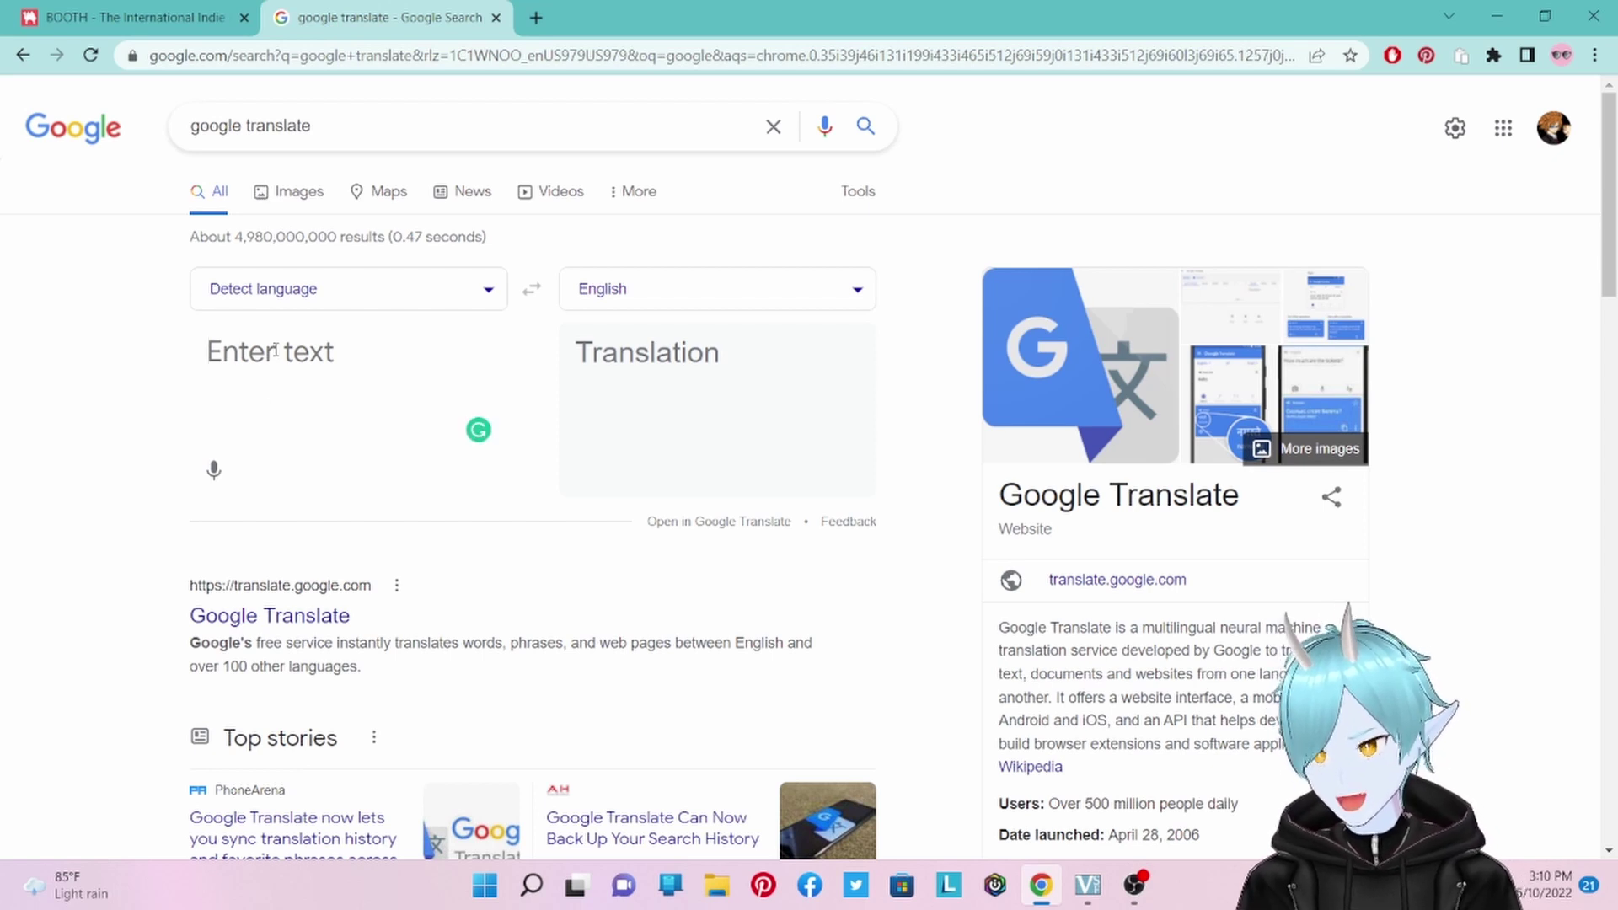
type("Jacket")
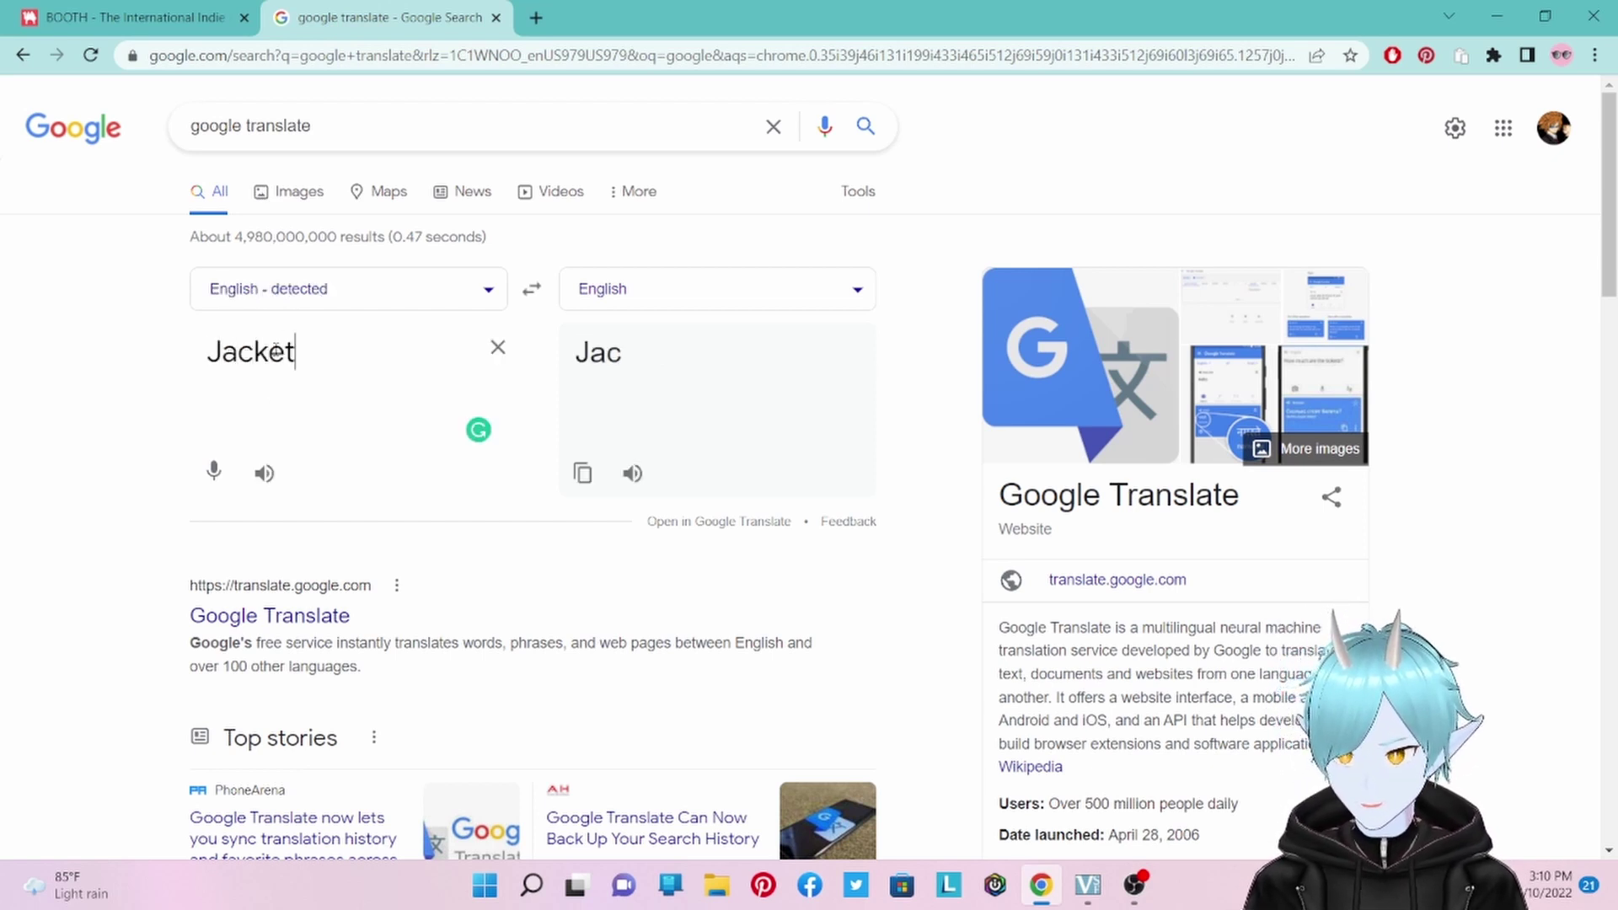
left_click(672, 296)
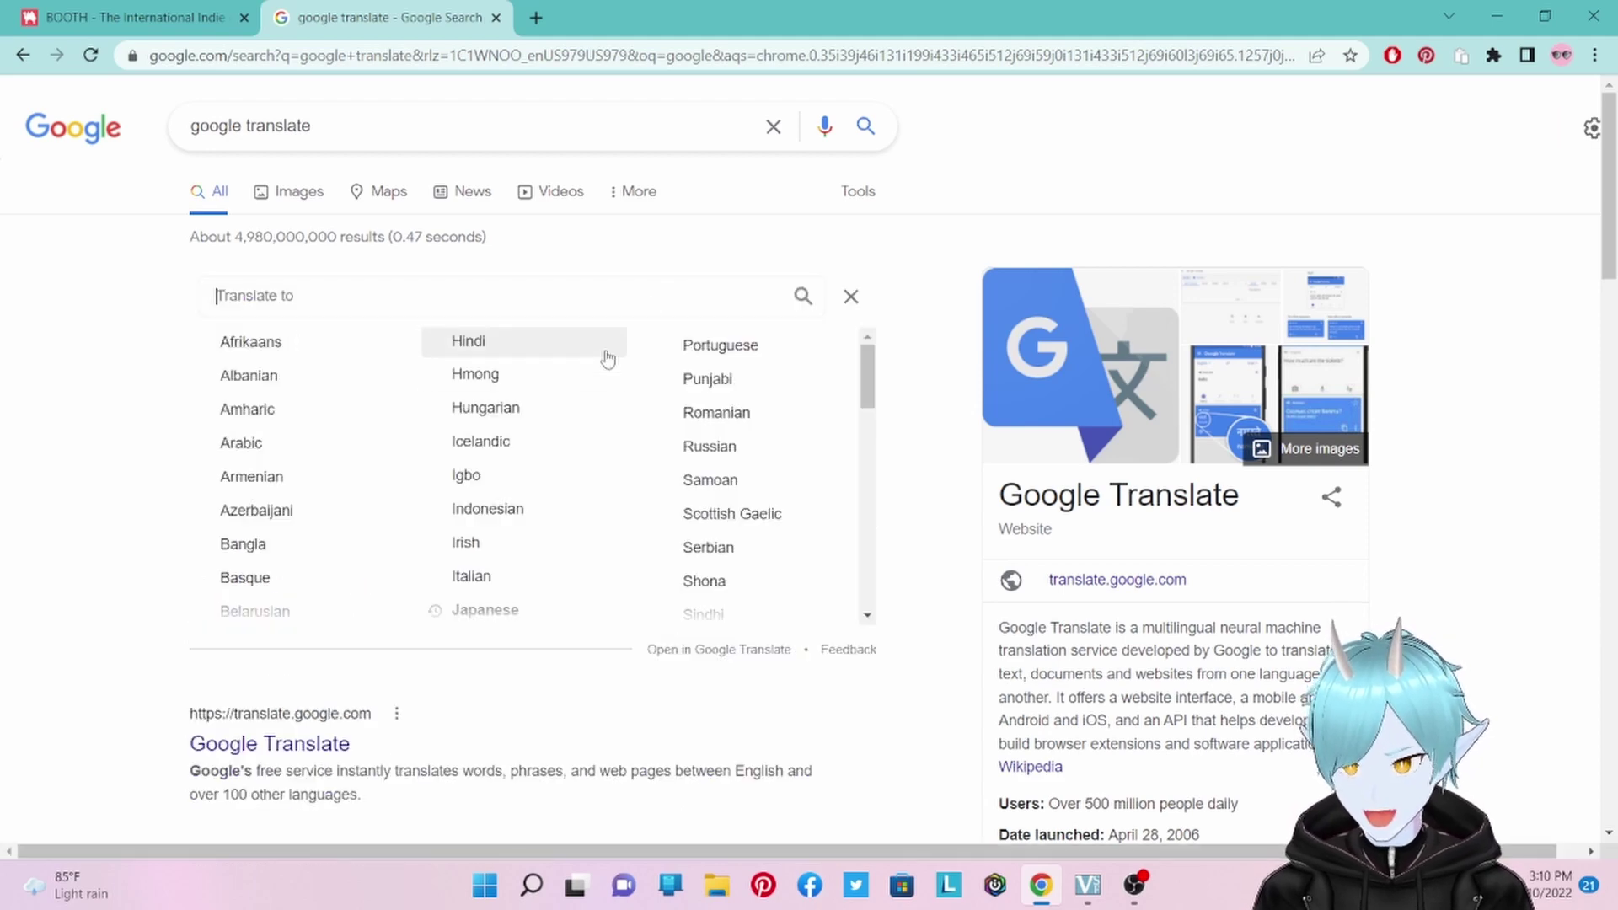
scroll(582, 483, "down", 3)
scroll(582, 483, "down", 5)
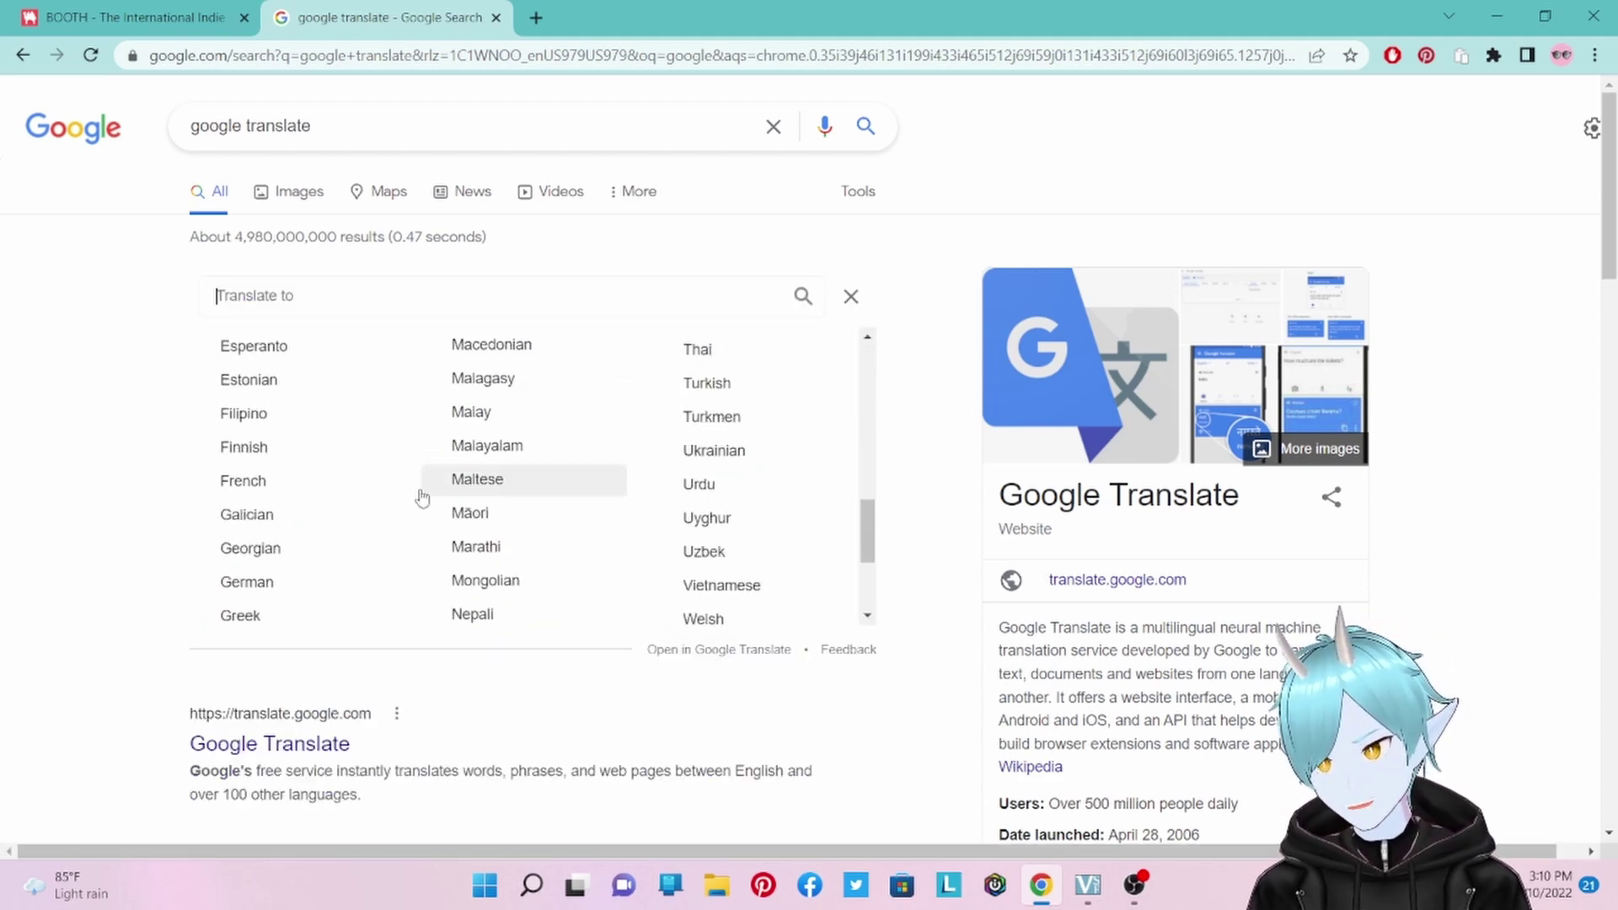
scroll(416, 486, "down", 6)
scroll(430, 515, "up", 6)
scroll(419, 514, "up", 2)
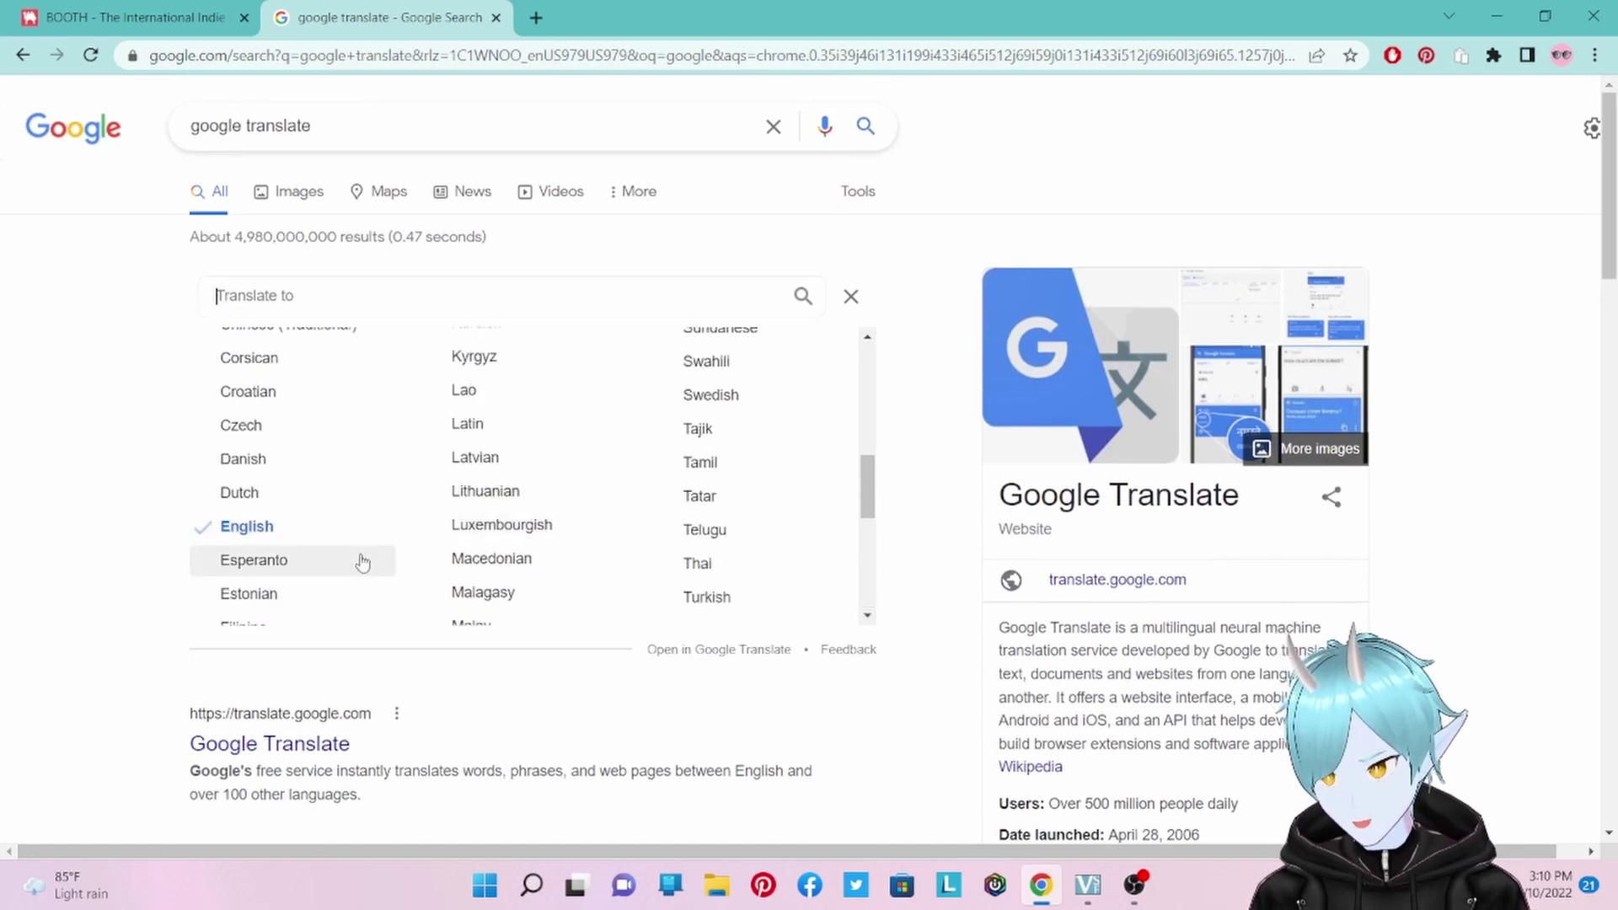
left_click(358, 517)
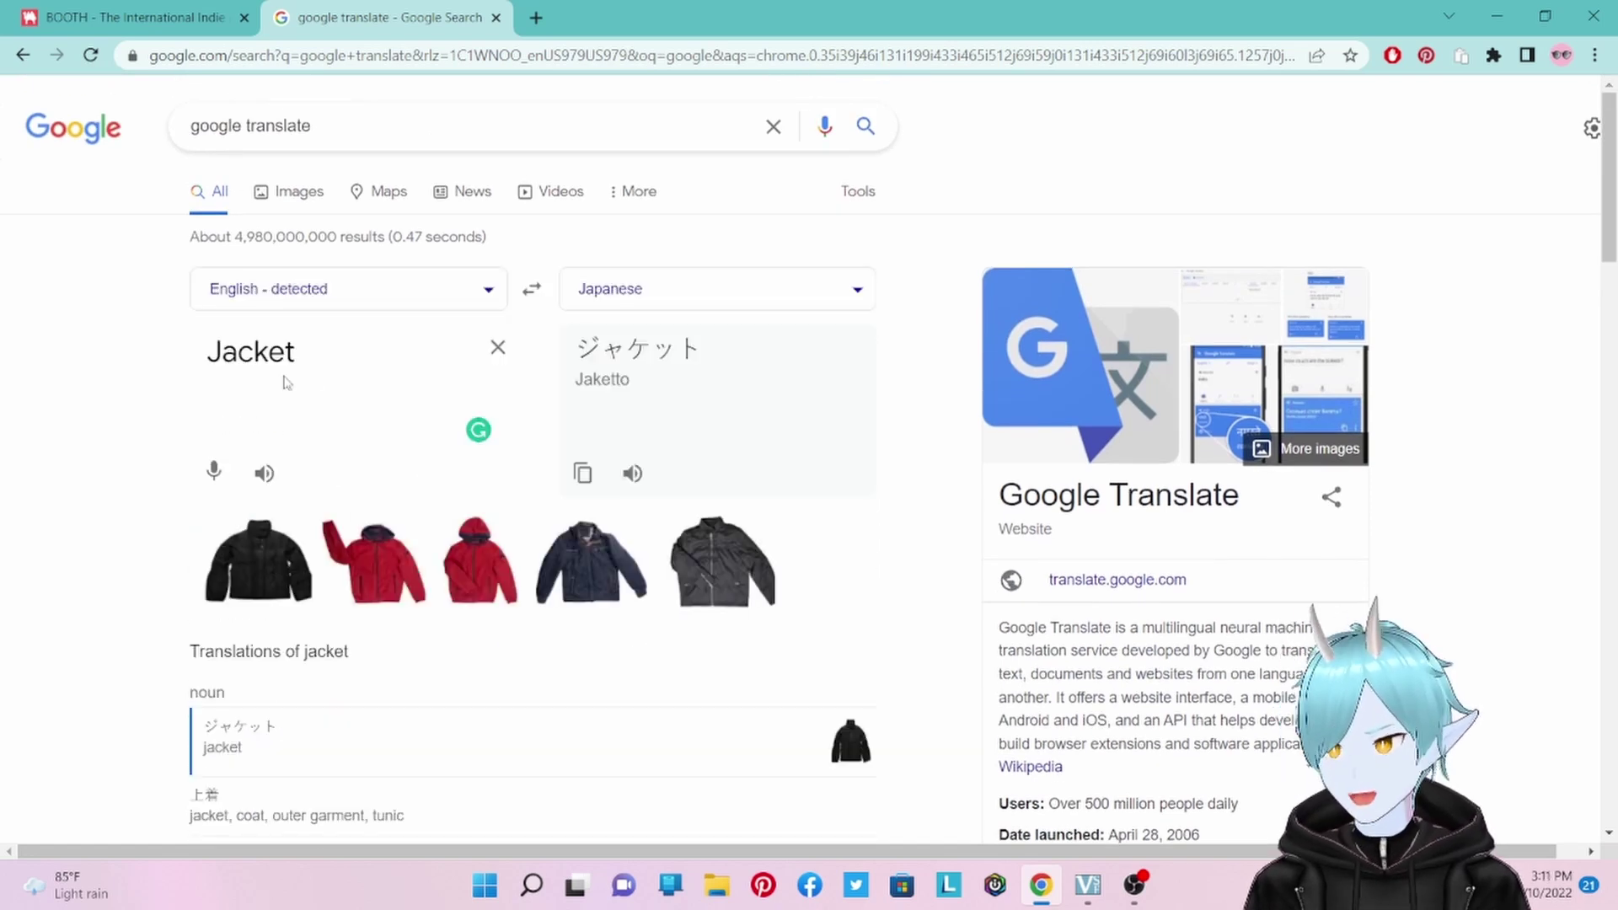
Copy the Japanese translation ジャケット
left_click_drag(692, 348, 575, 350)
right_click(600, 364)
left_click(630, 382)
Search BOOTH for 'Vroid ジャケット', pasting the copied Japanese word after Vroid
left_click(126, 17)
left_click(187, 103)
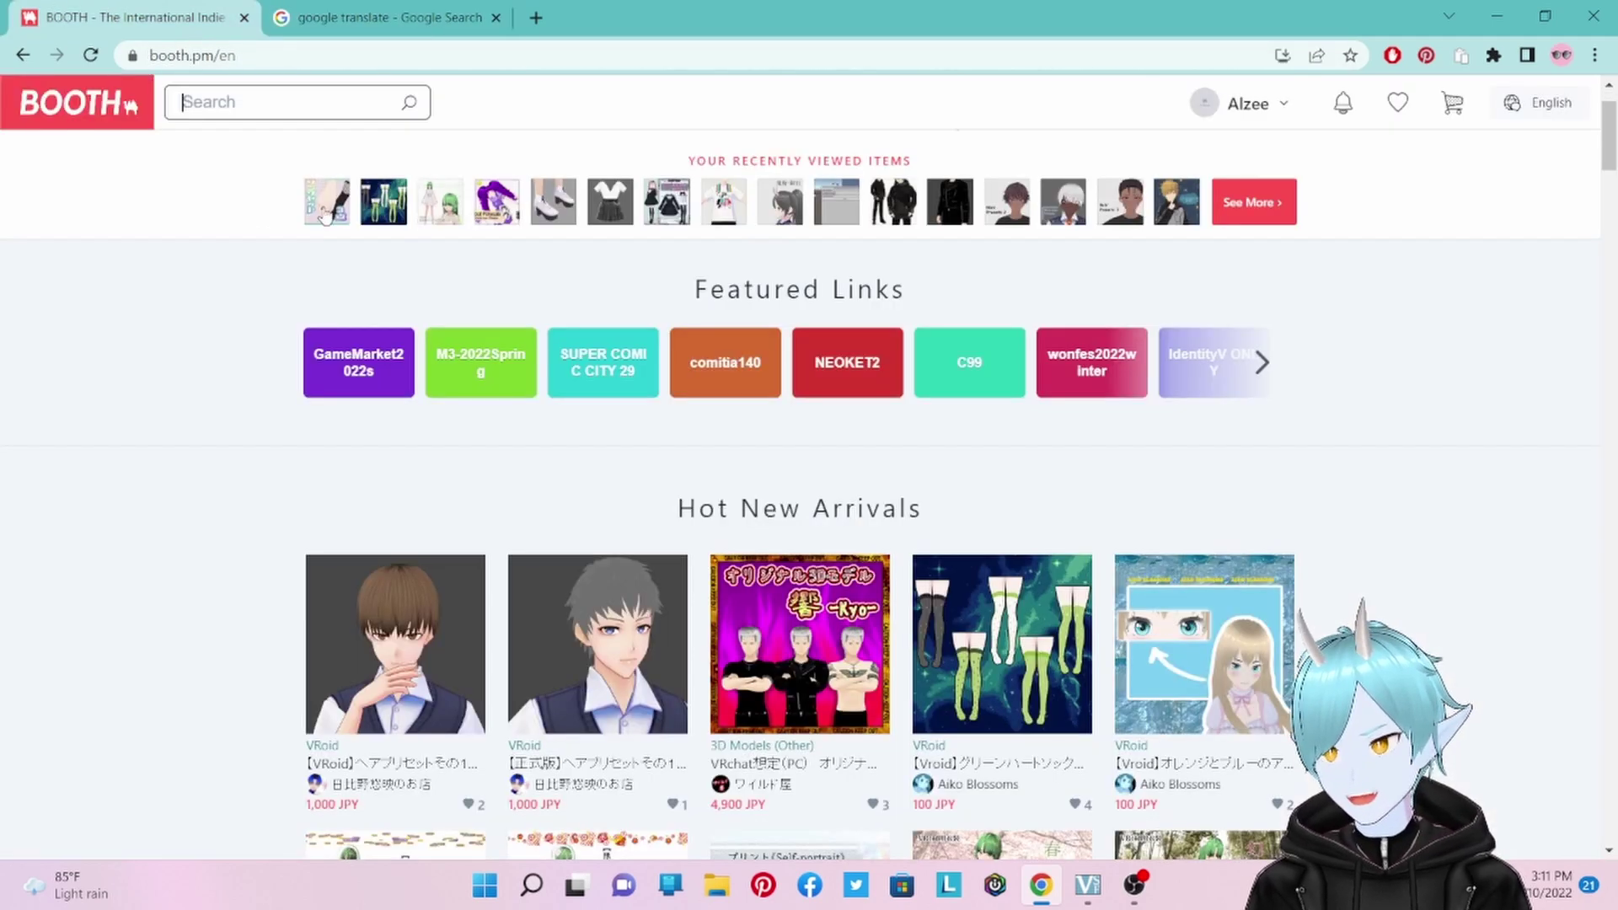
right_click(189, 106)
left_click(189, 105)
type("Vroid")
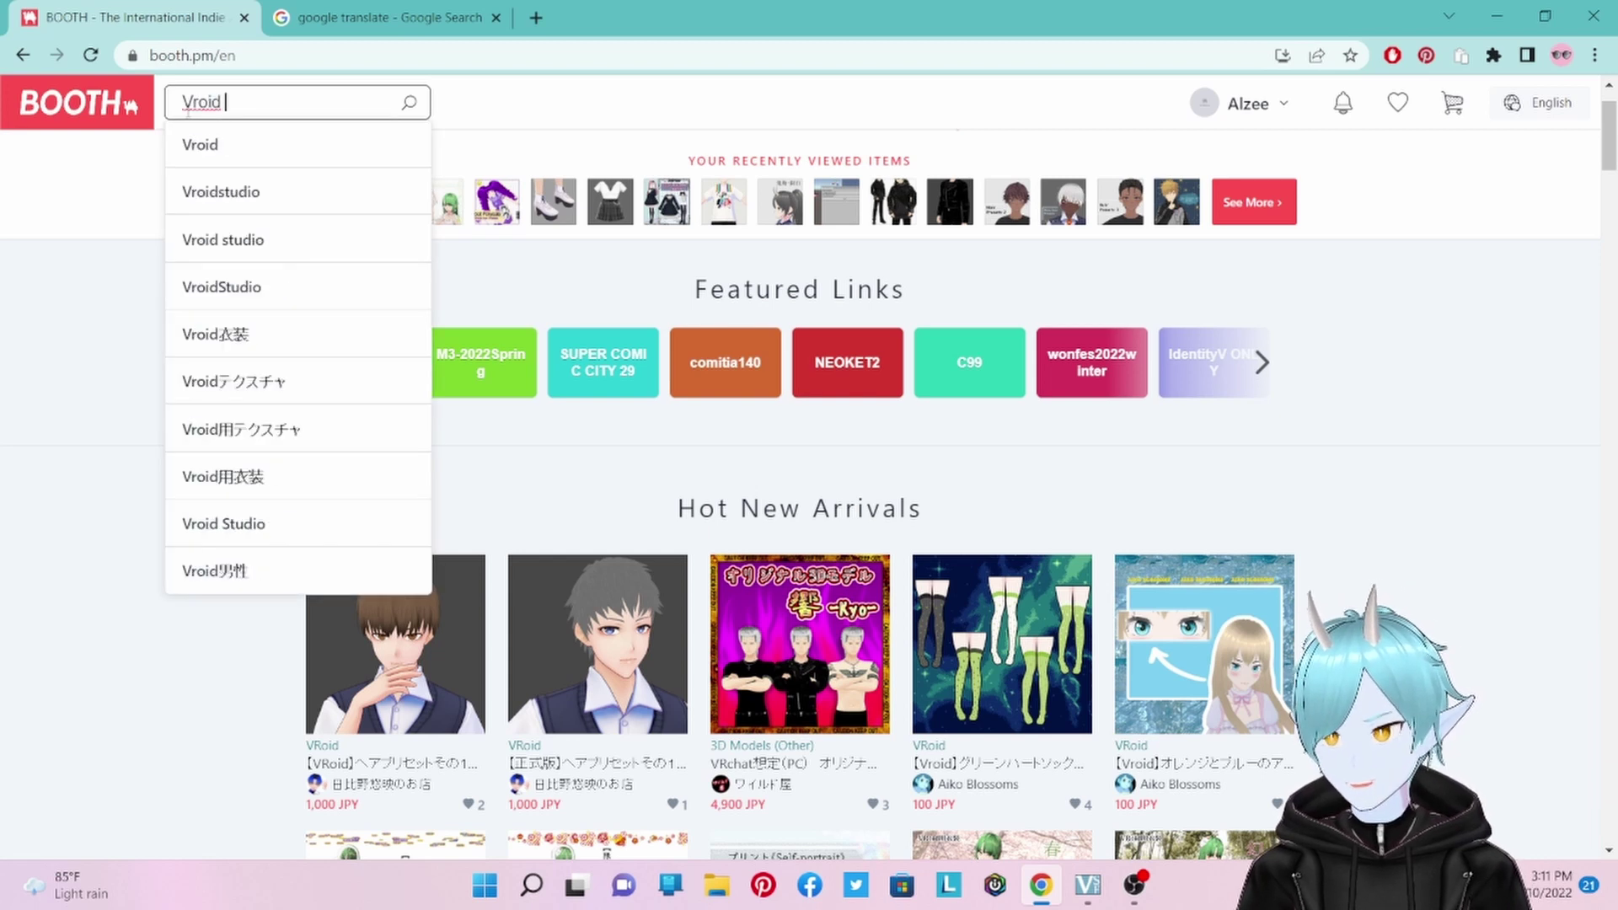
right_click(269, 108)
left_click(345, 268)
key("Return")
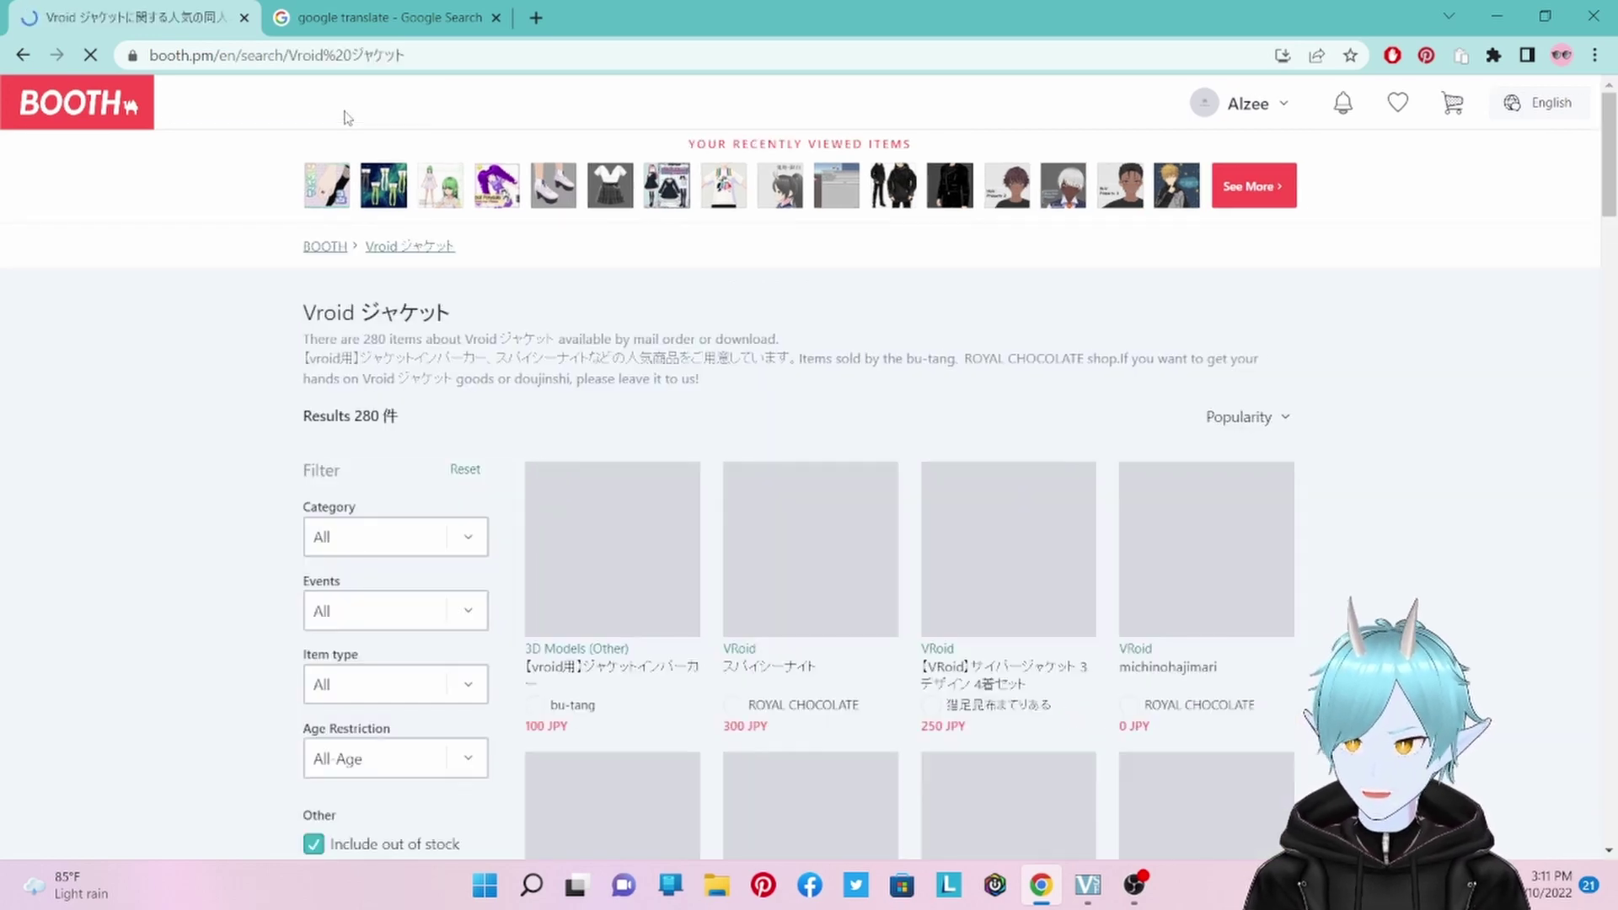
Lower the Max Price slider to ¥0 and look through the jacket results
scroll(282, 543, "down", 3)
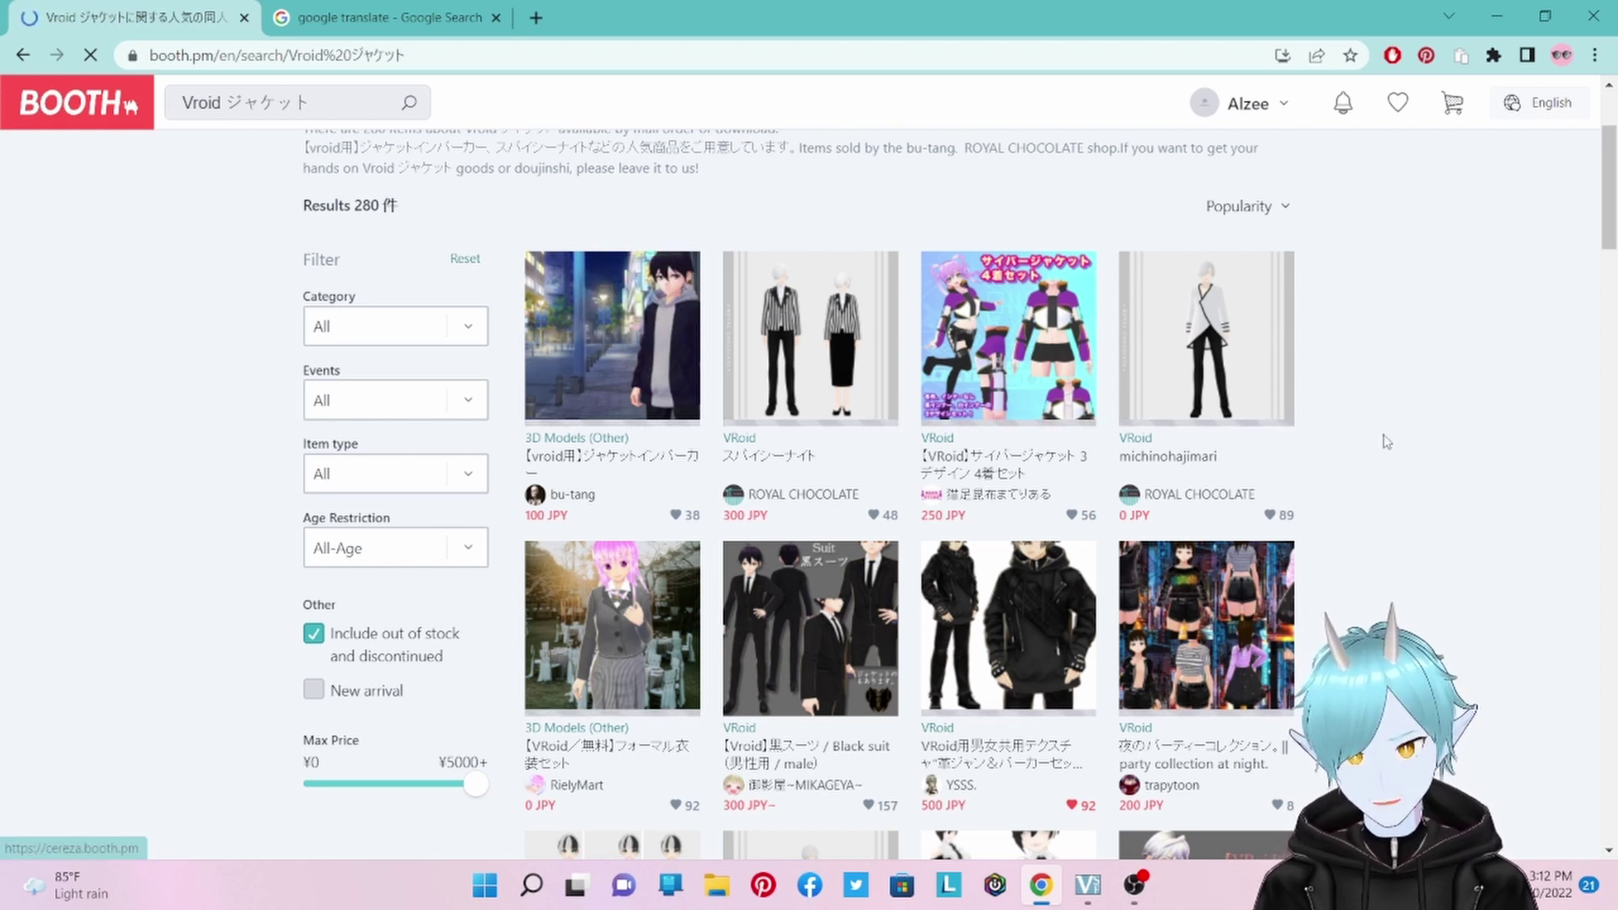
scroll(969, 413, "down", 5)
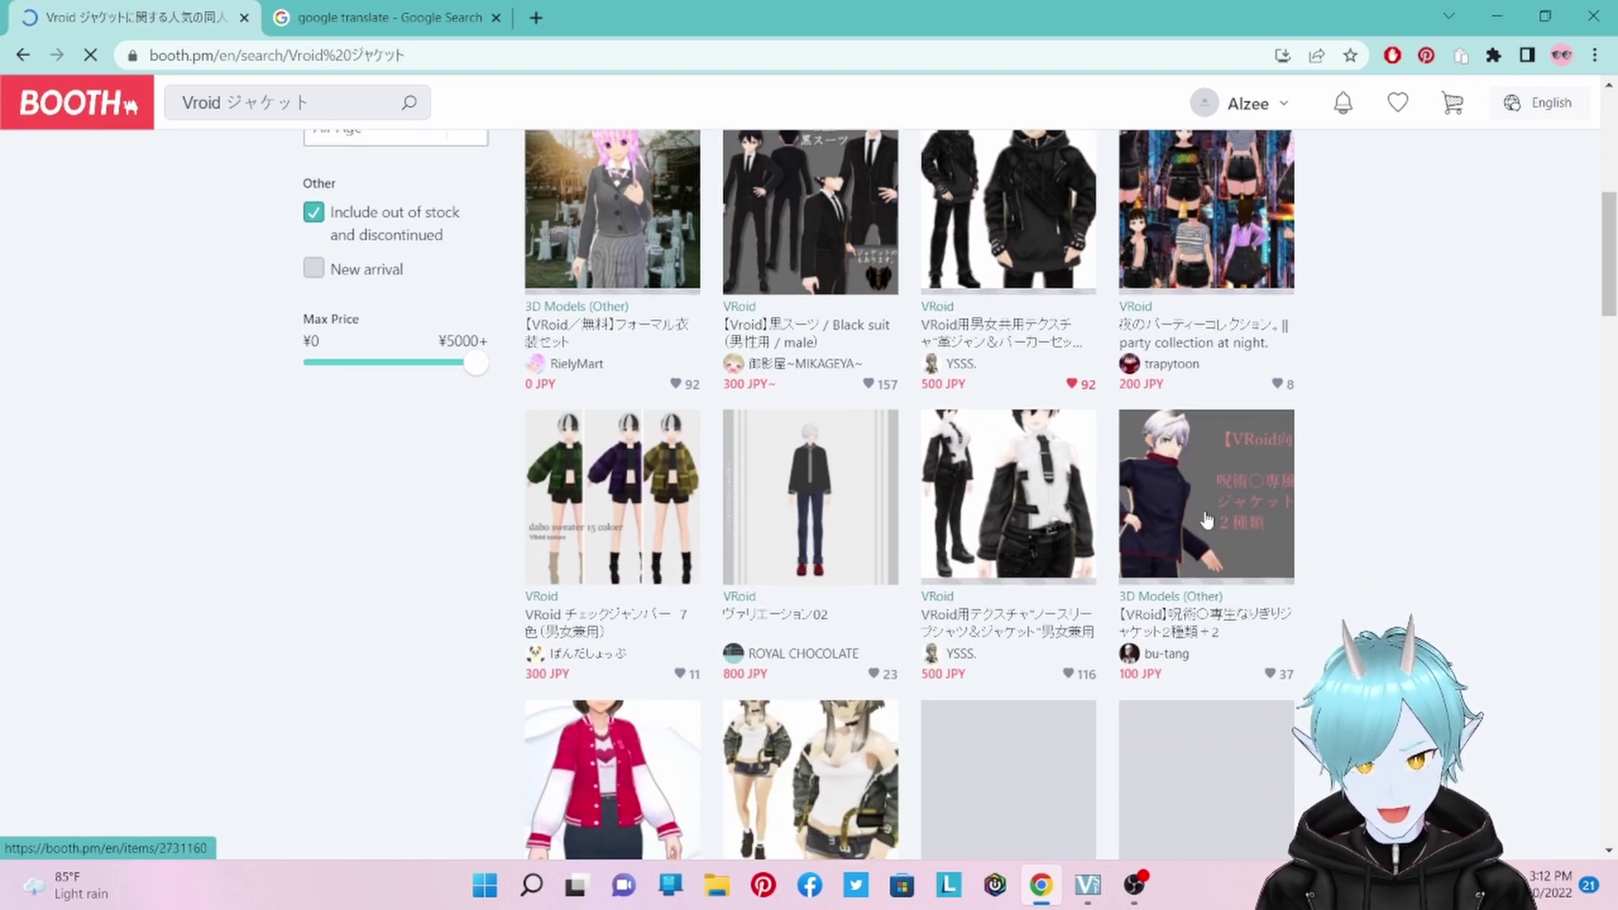
scroll(1235, 495, "down", 4)
scroll(963, 538, "up", 5)
scroll(638, 587, "up", 3)
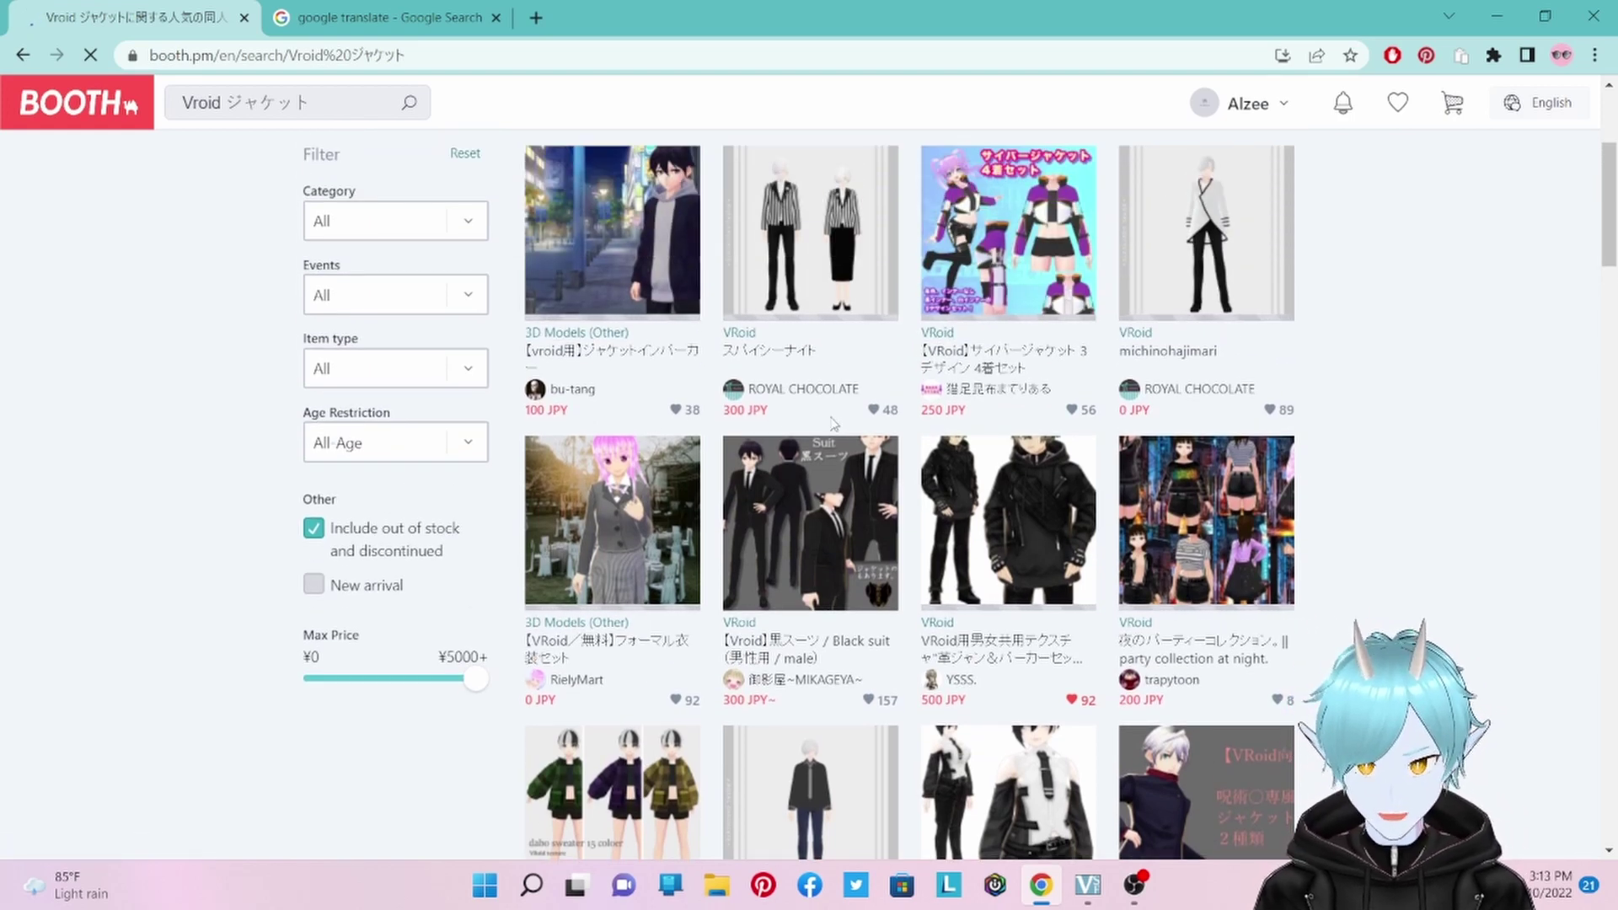
scroll(359, 539, "up", 1)
scroll(245, 482, "up", 2)
scroll(246, 472, "down", 2)
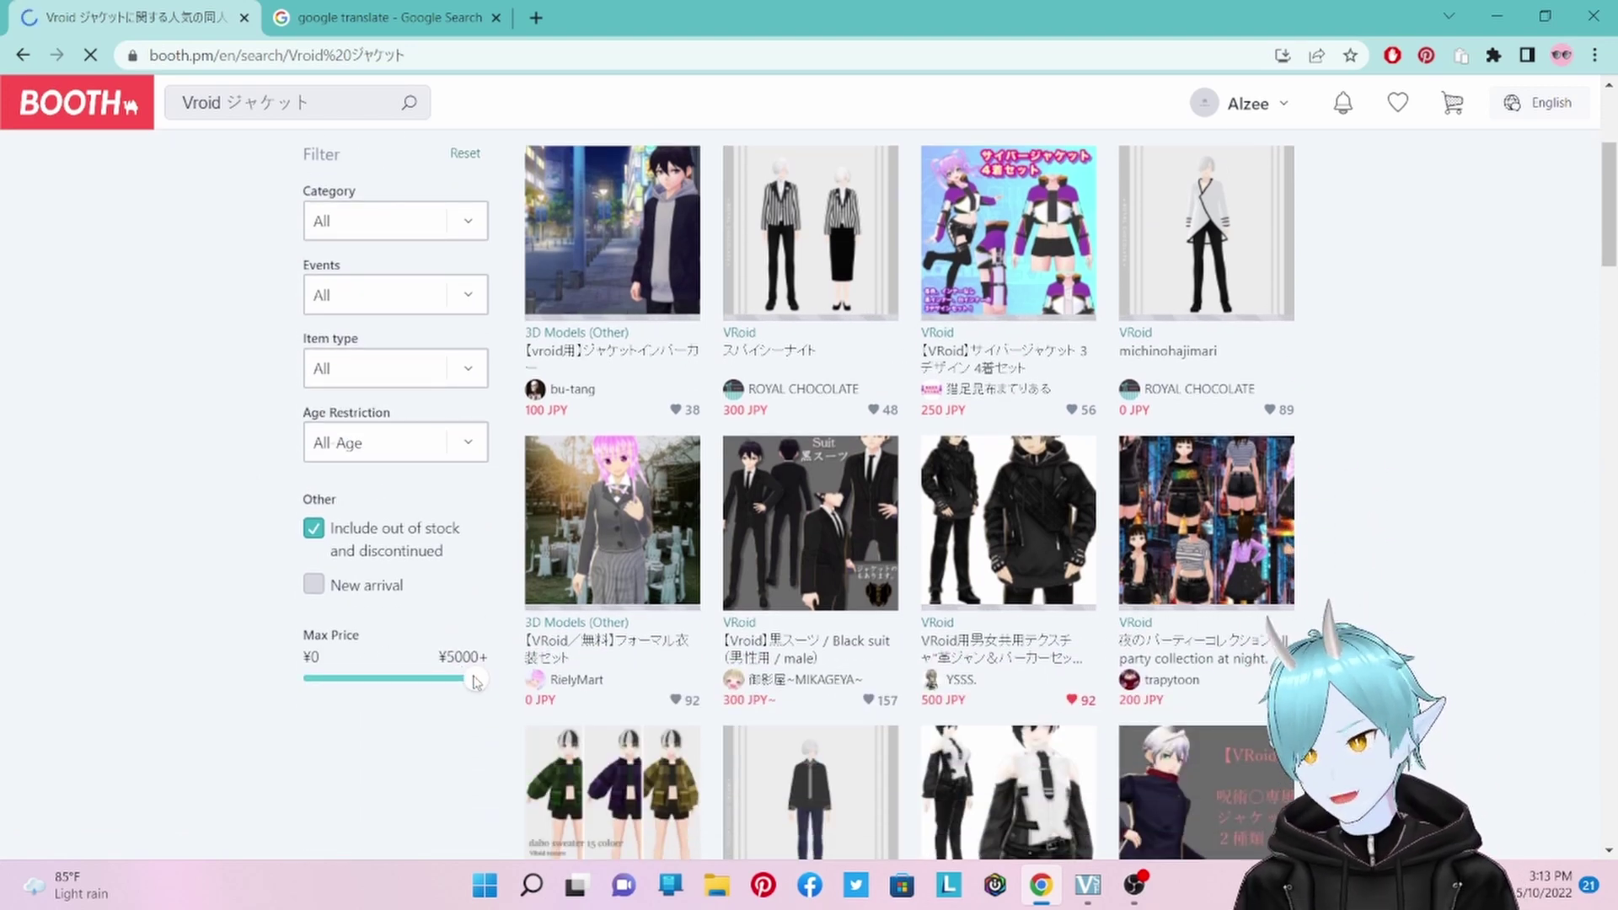
left_click_drag(477, 680, 287, 668)
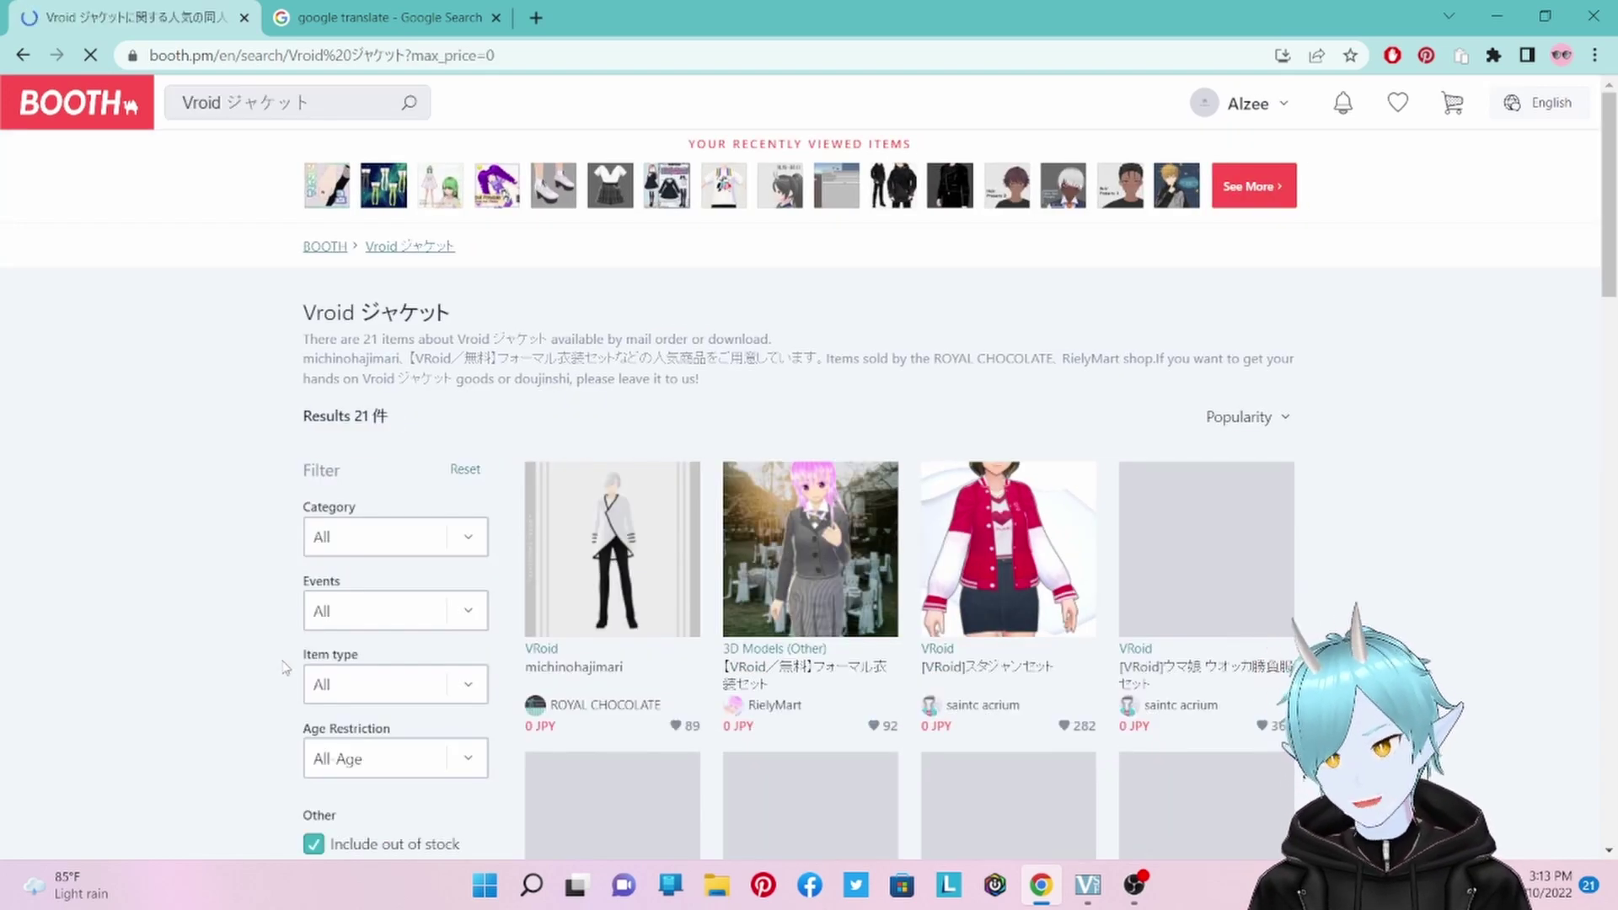
scroll(505, 640, "down", 1)
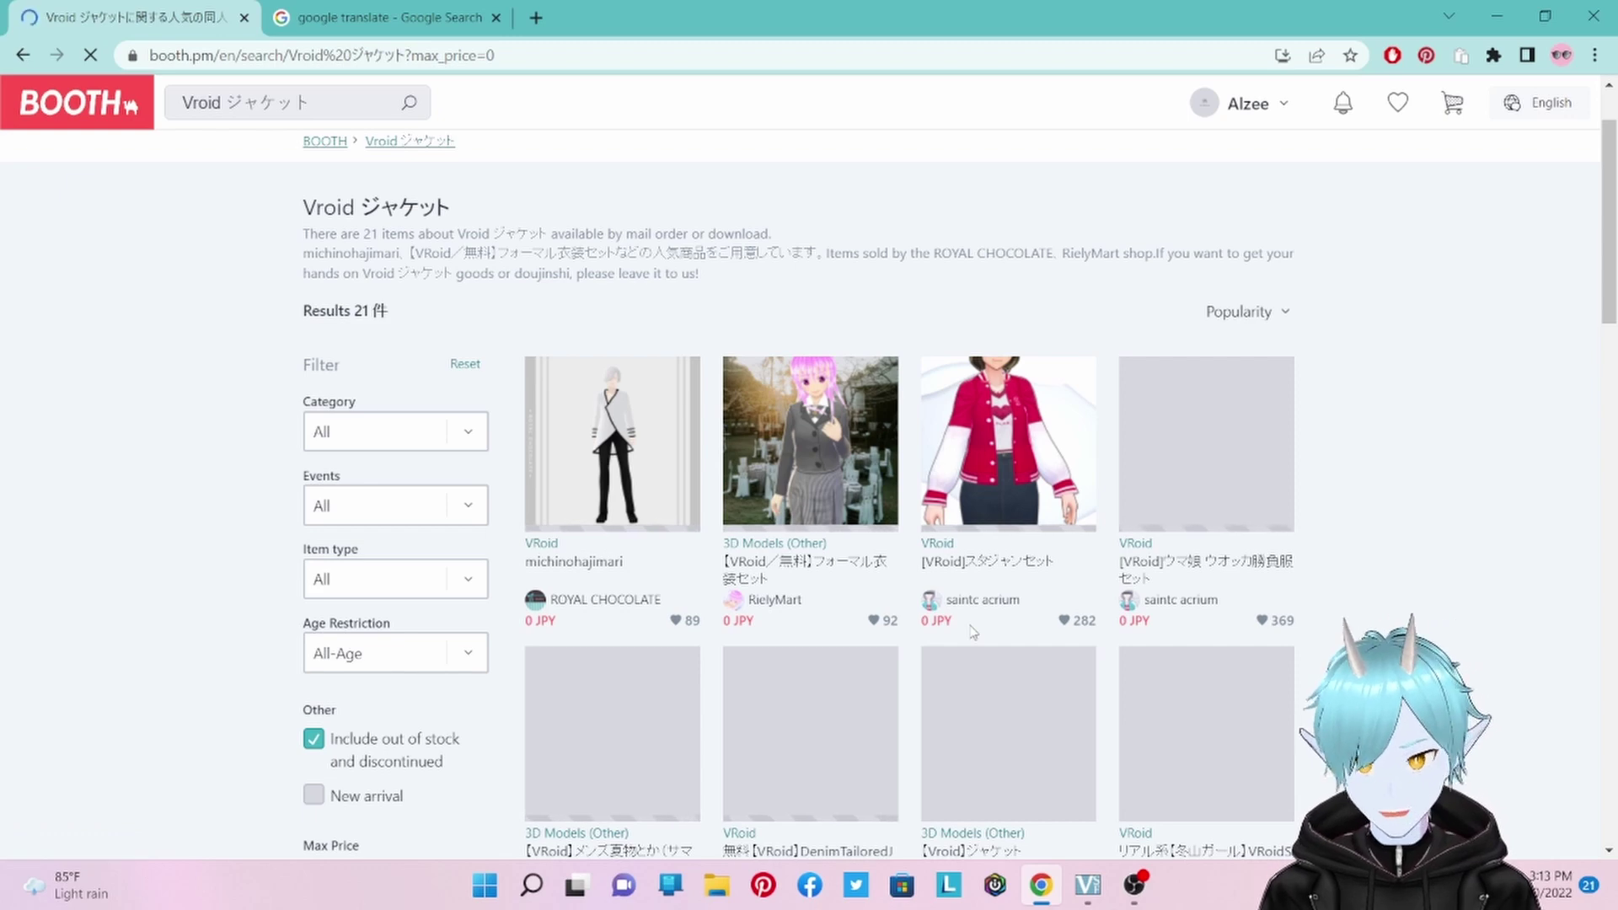
scroll(968, 634, "down", 5)
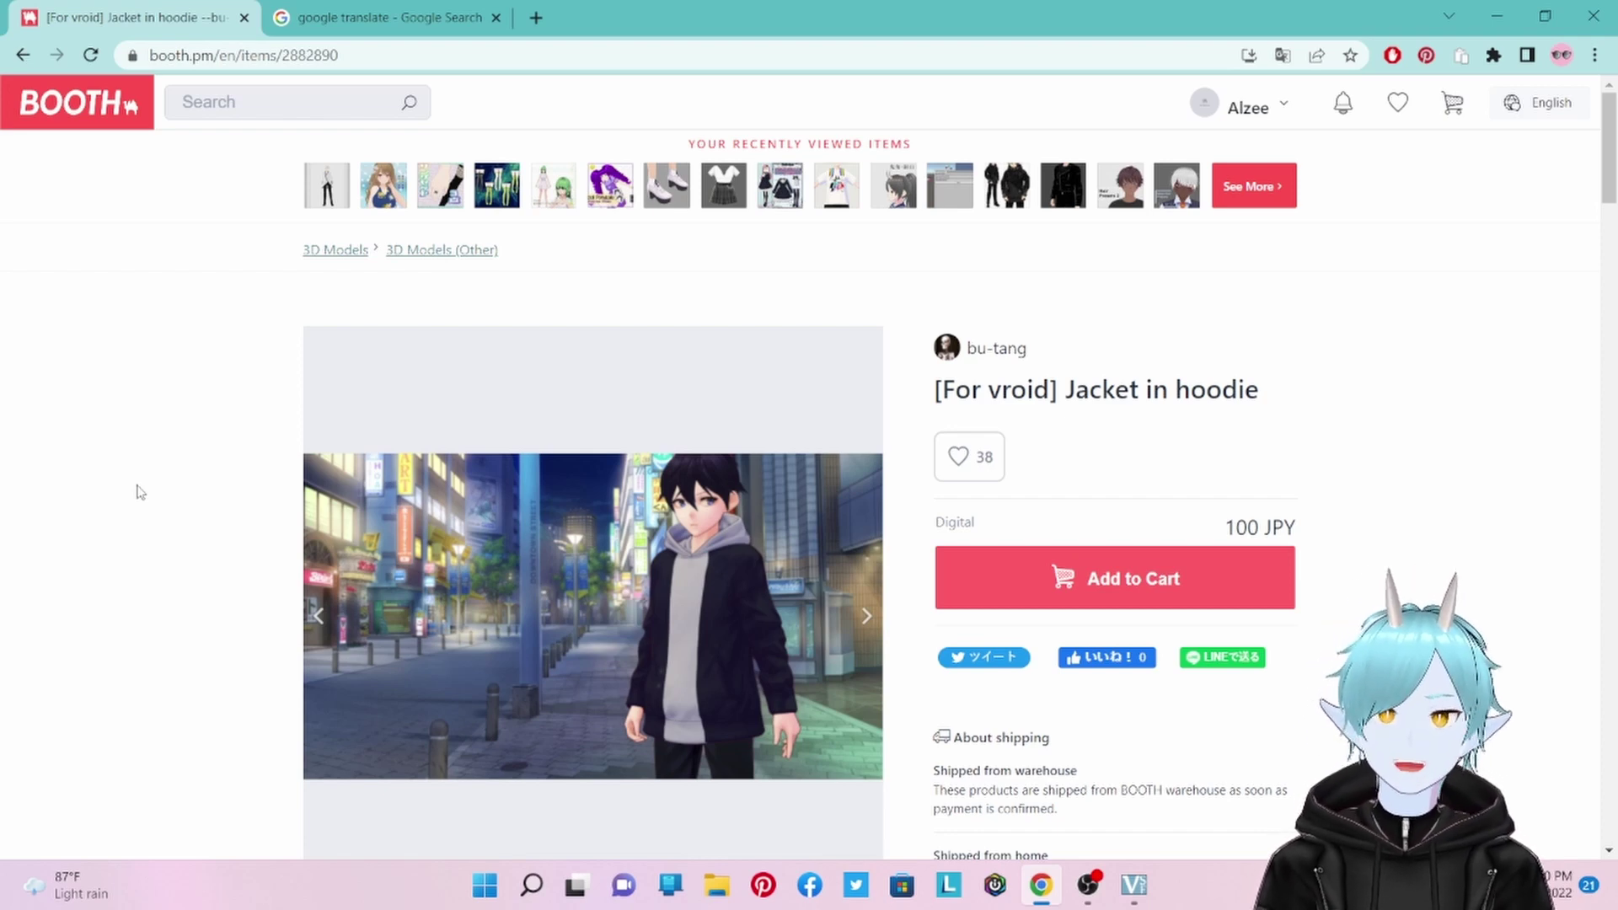
Scroll through the [For vroid] Jacket in hoodie page to read its description and usage terms
scroll(594, 598, "down", 6)
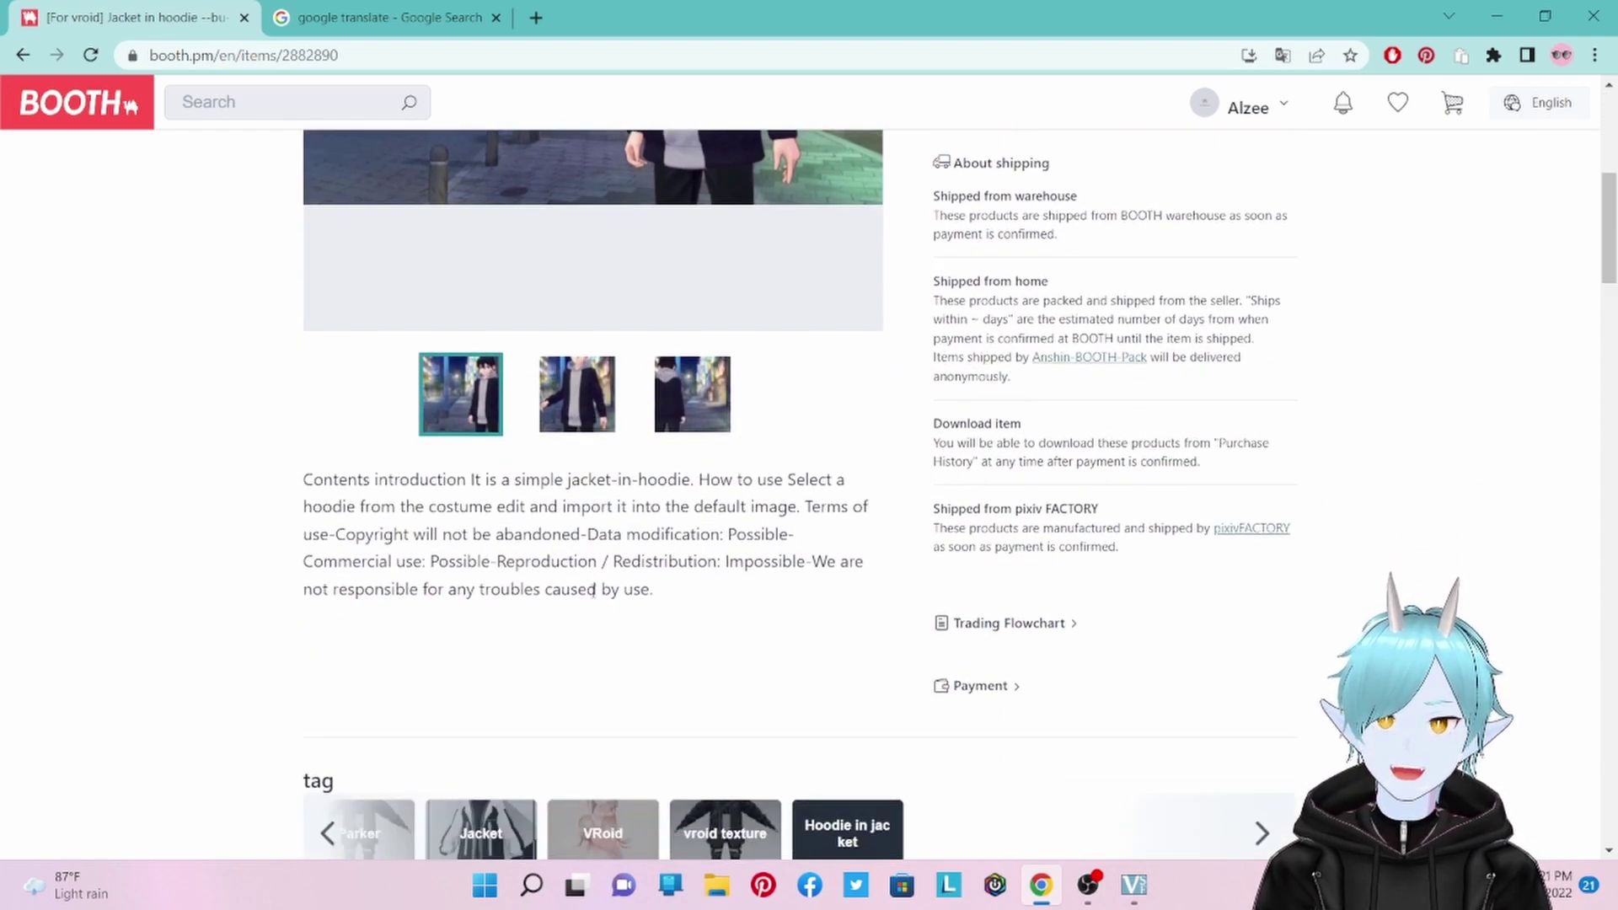
scroll(594, 598, "down", 2)
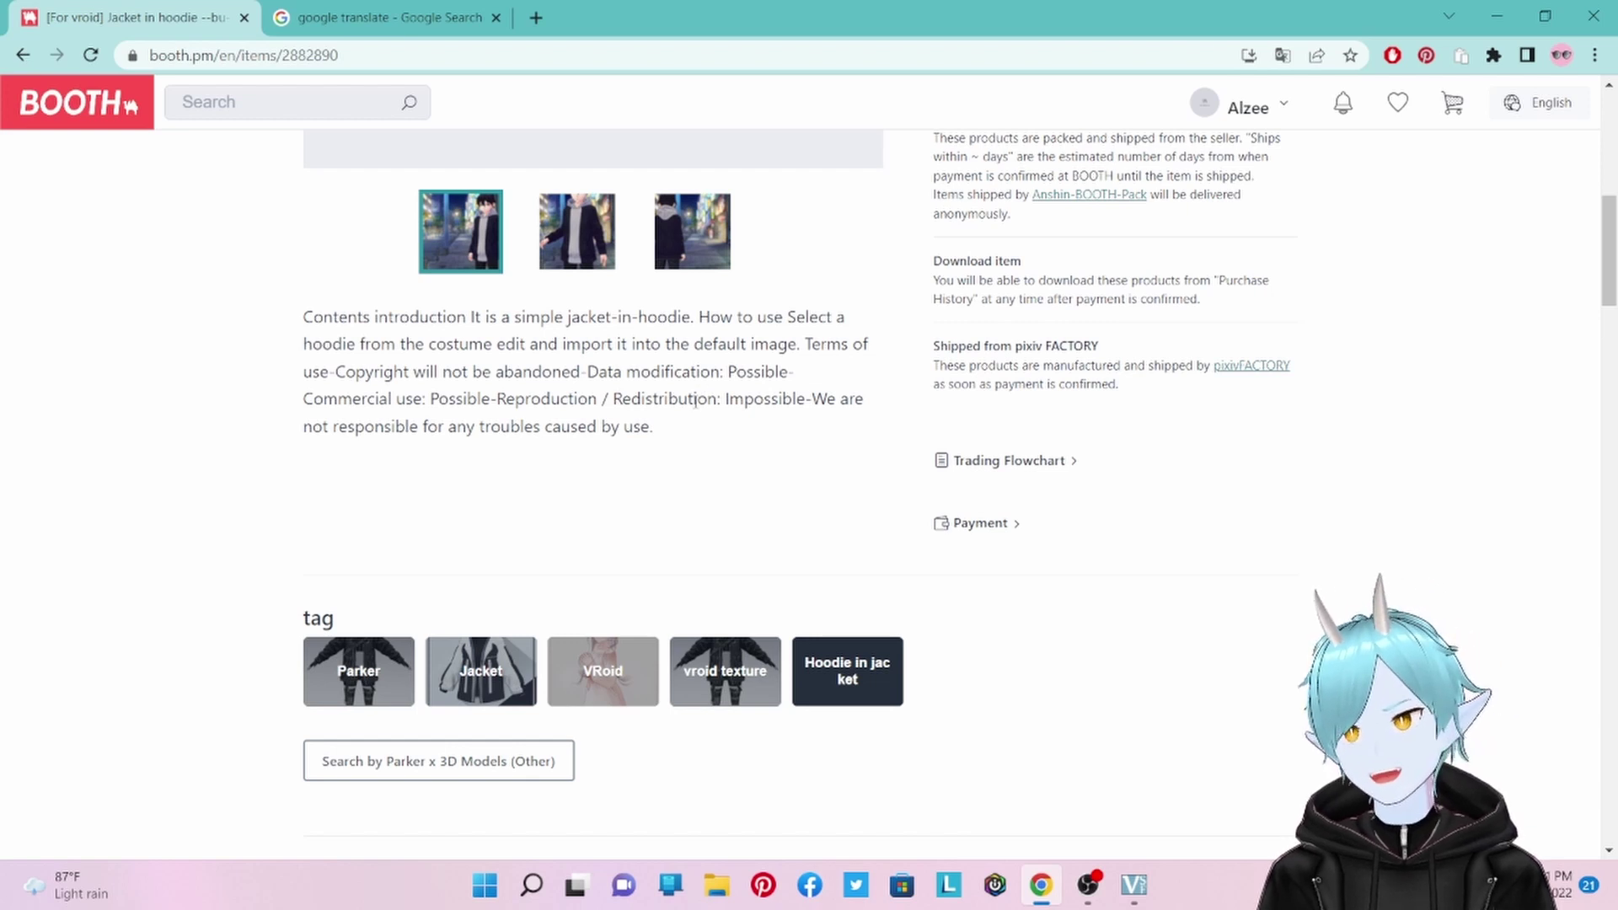
scroll(695, 401, "up", 4)
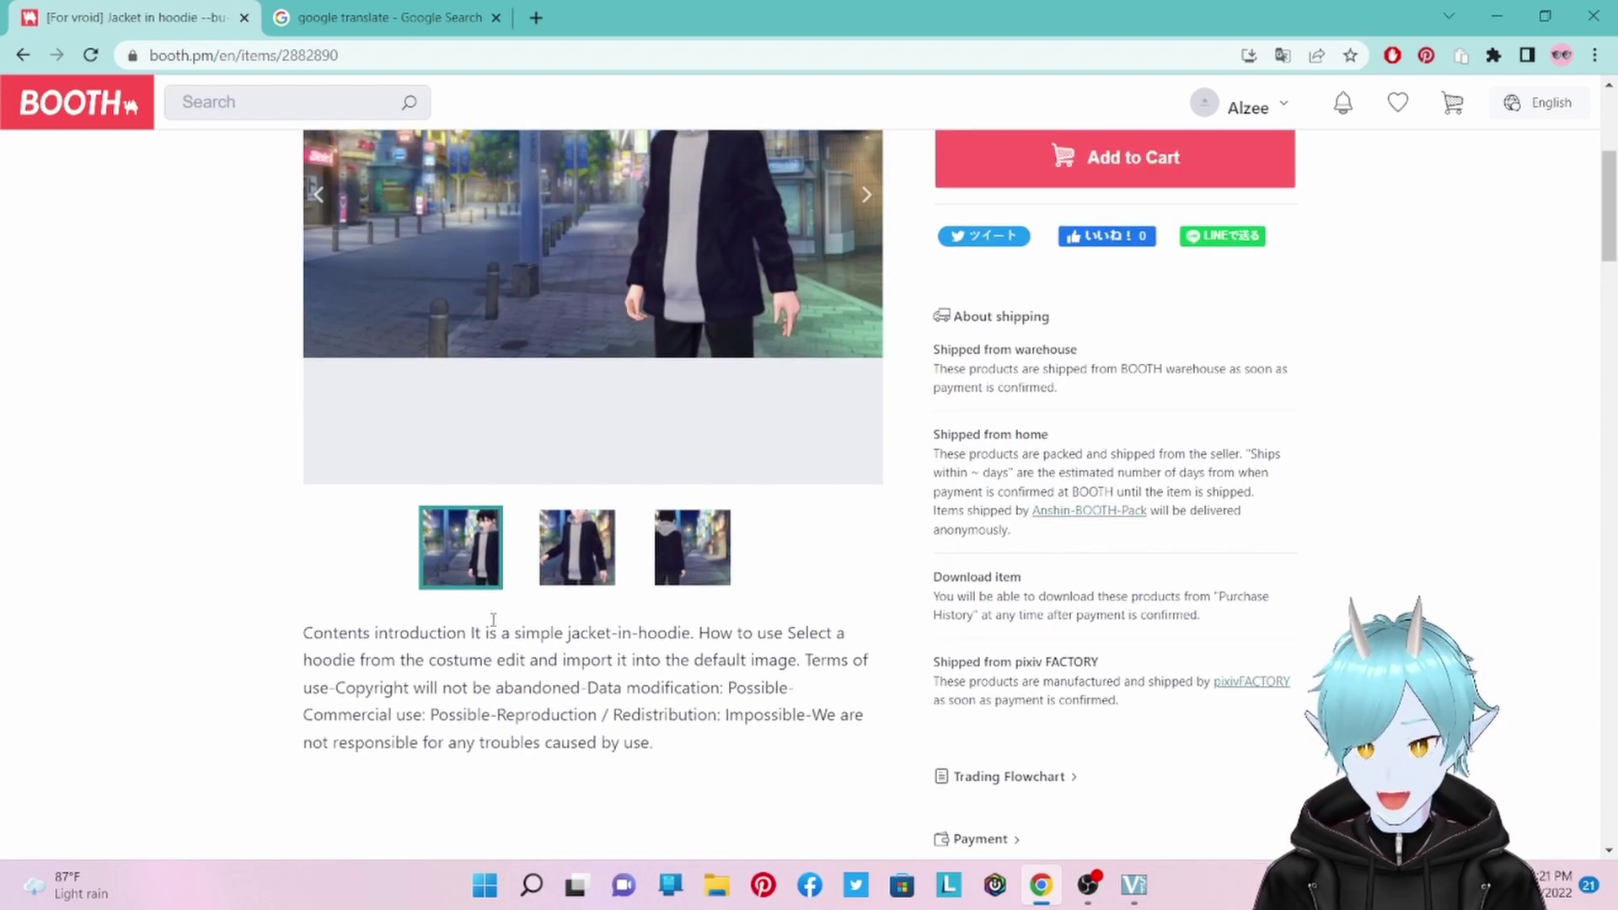
scroll(354, 666, "up", 1)
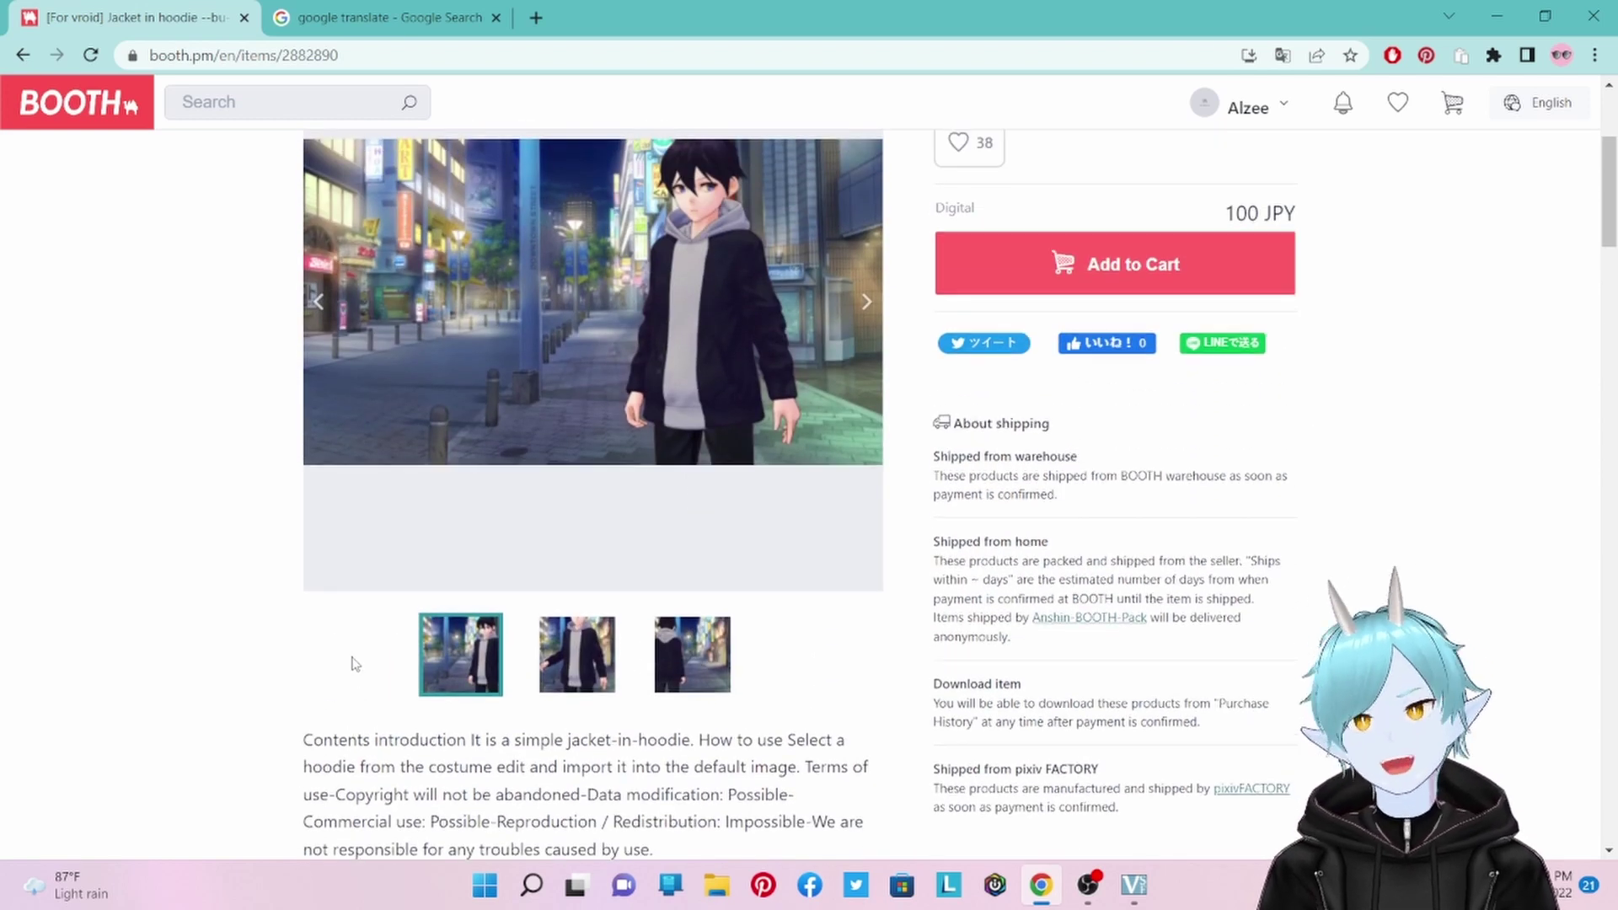
scroll(354, 666, "up", 3)
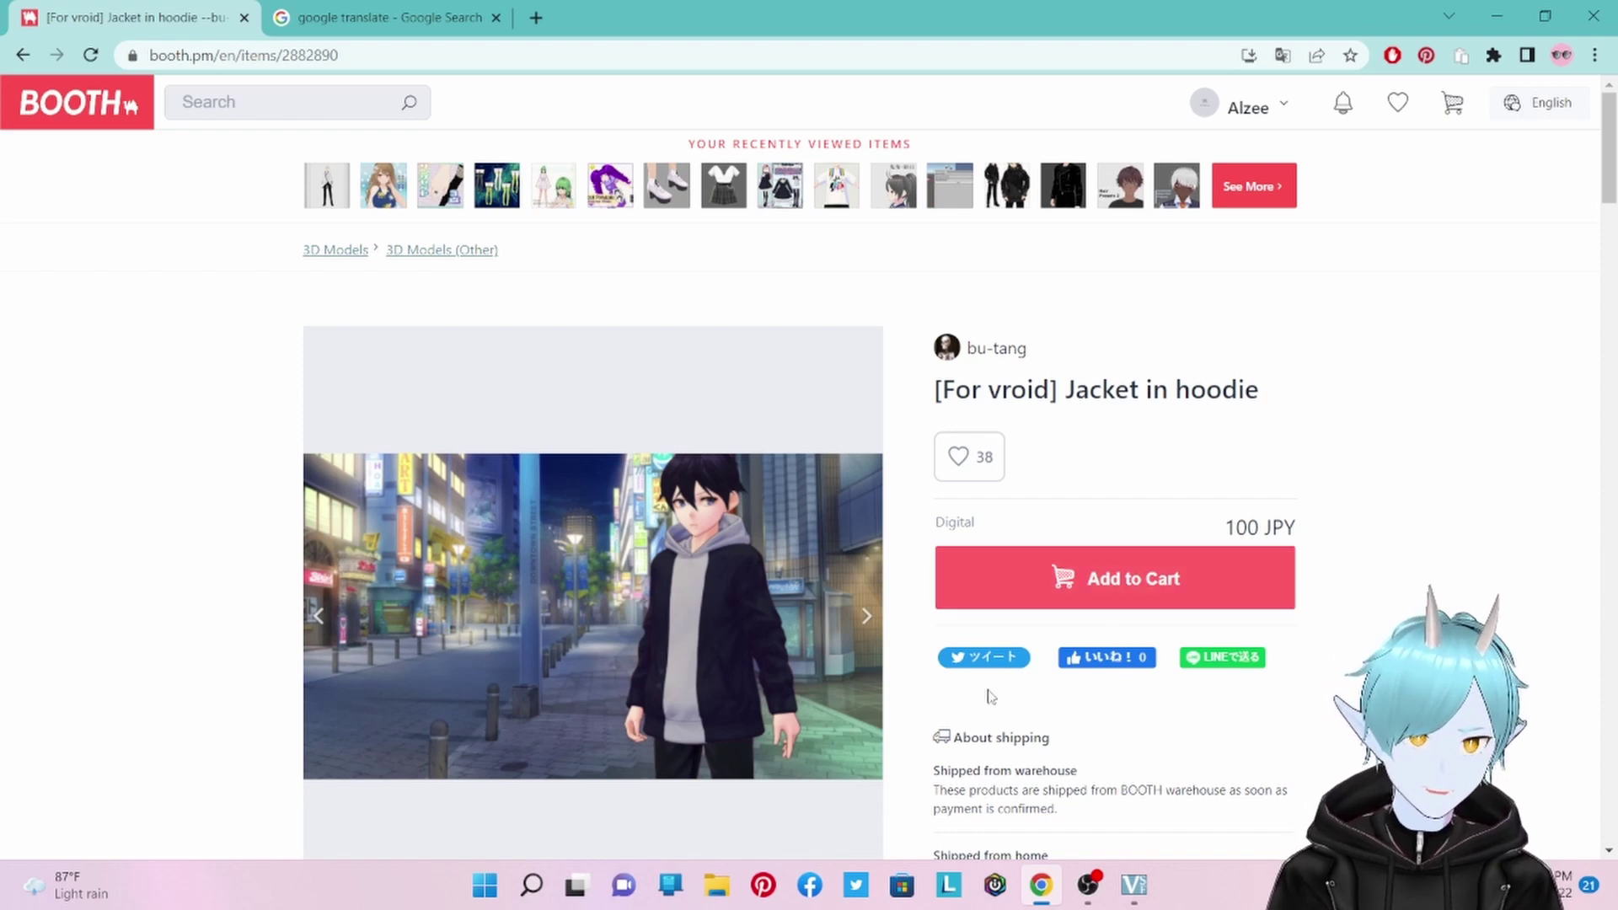
Add the 100 JPY jacket-in-hoodie to the BOOTH cart and review the cart
left_click(1114, 587)
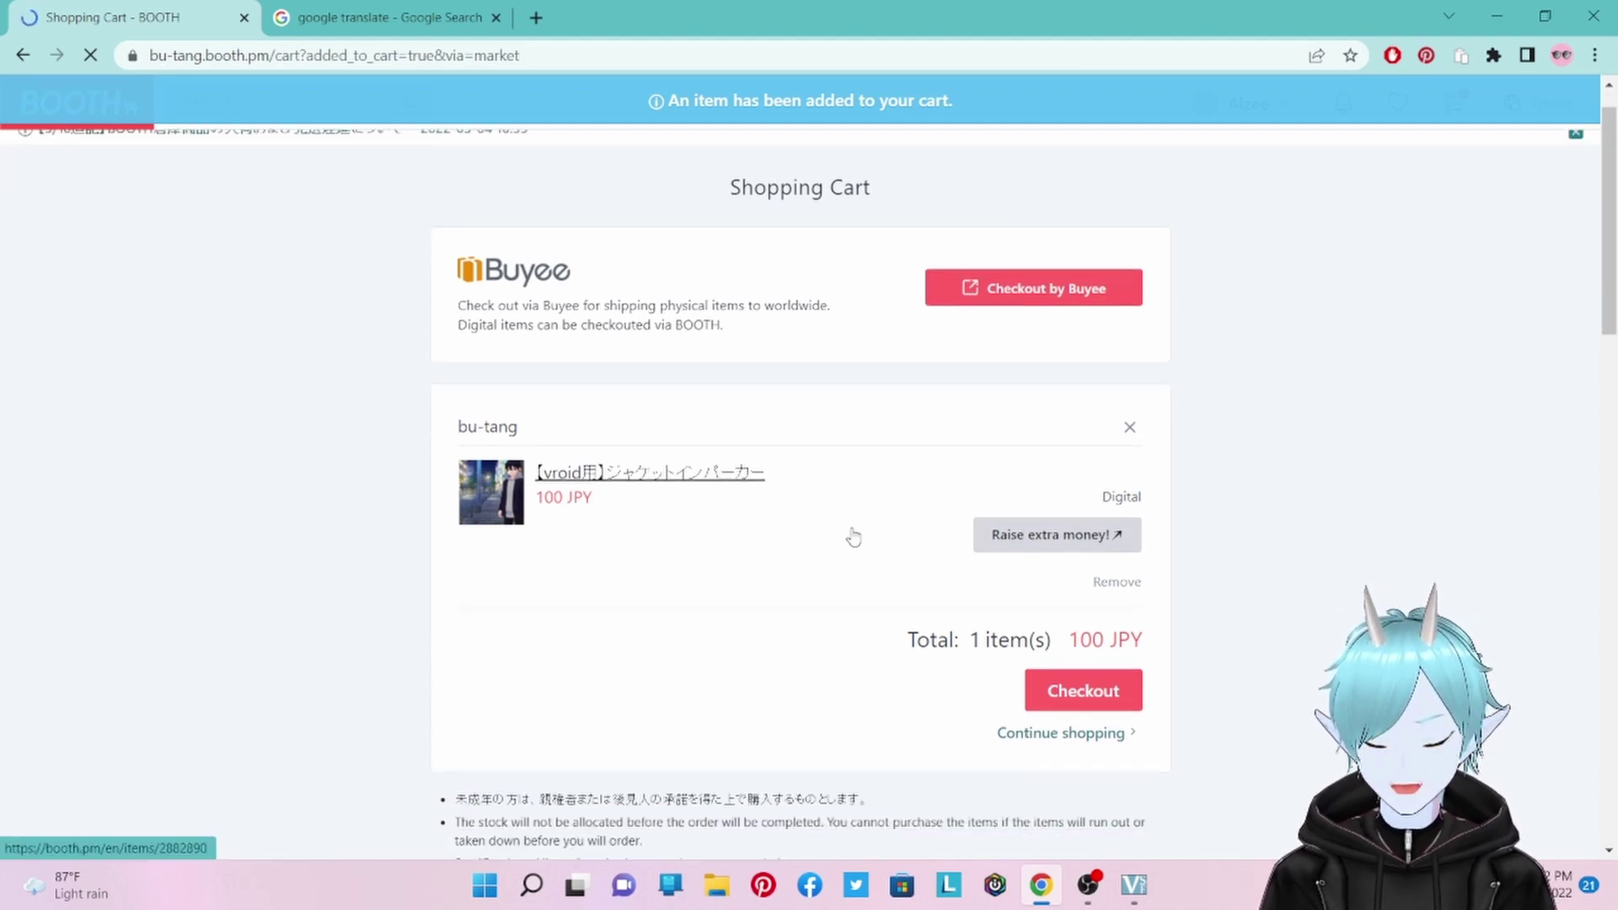
scroll(851, 540, "down", 2)
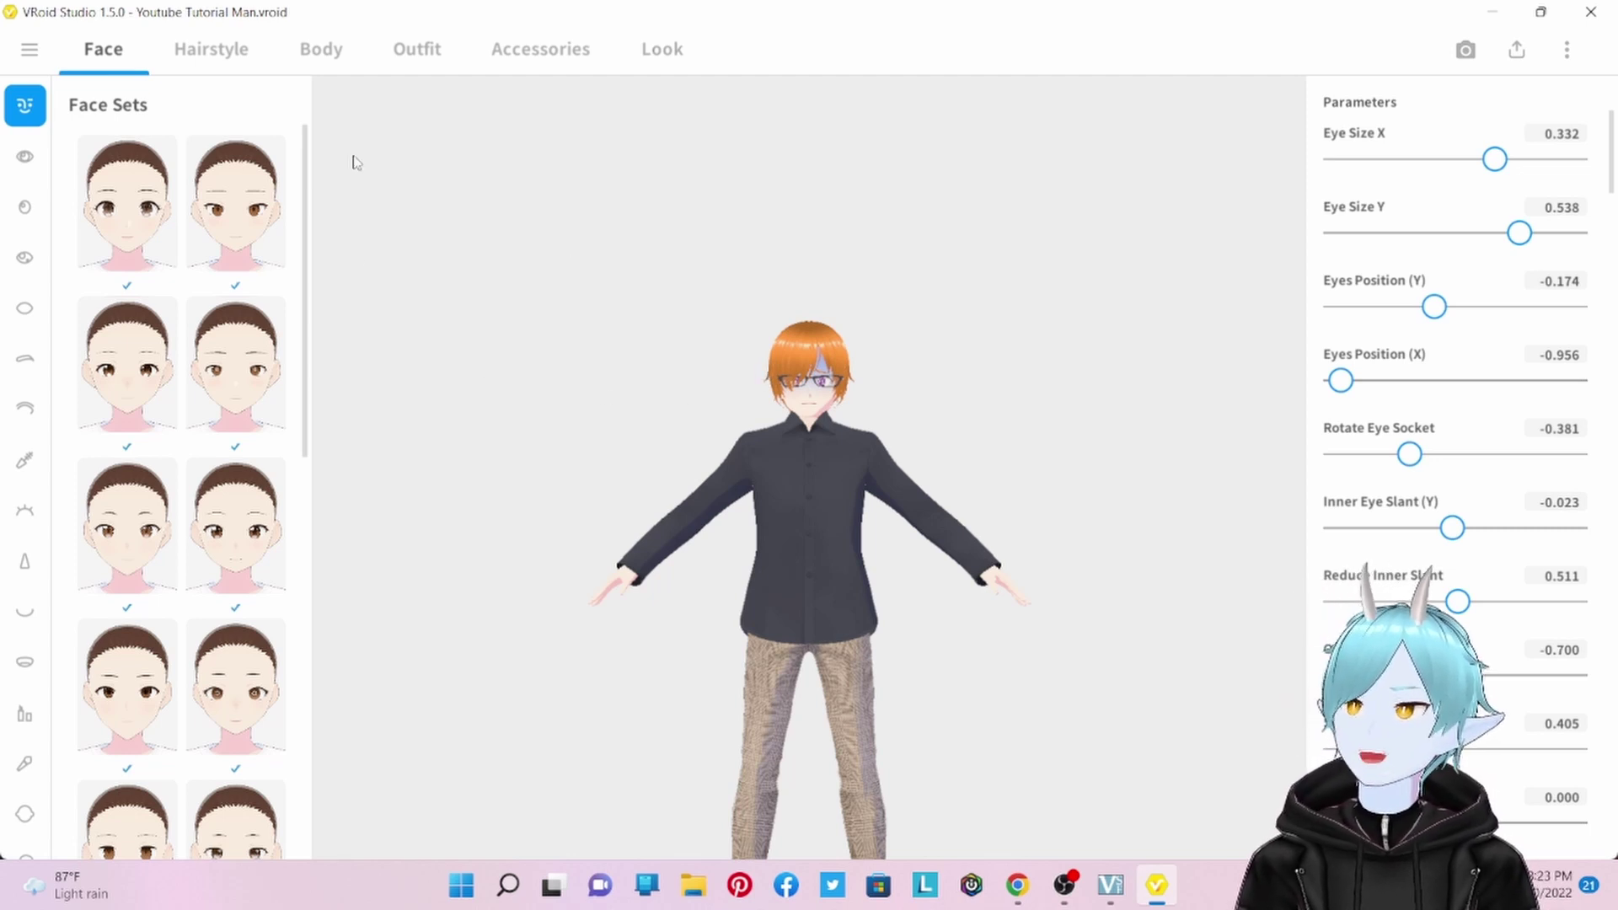
Start a new custom top under Outfit > Tops > Custom to bring up the template choices
left_click(334, 61)
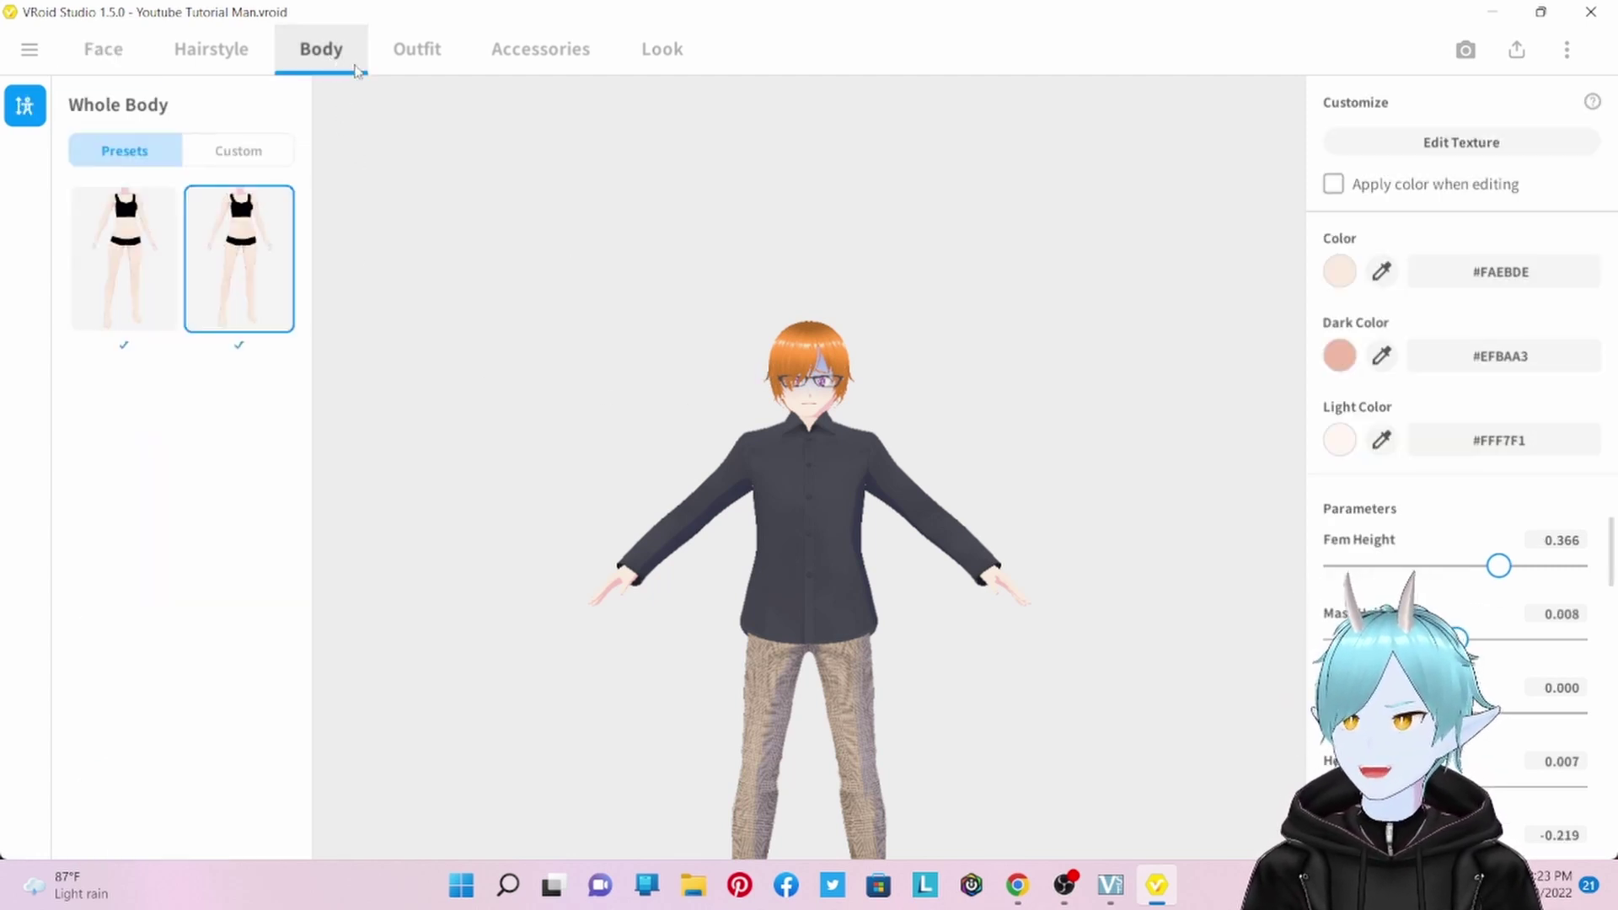
left_click(422, 65)
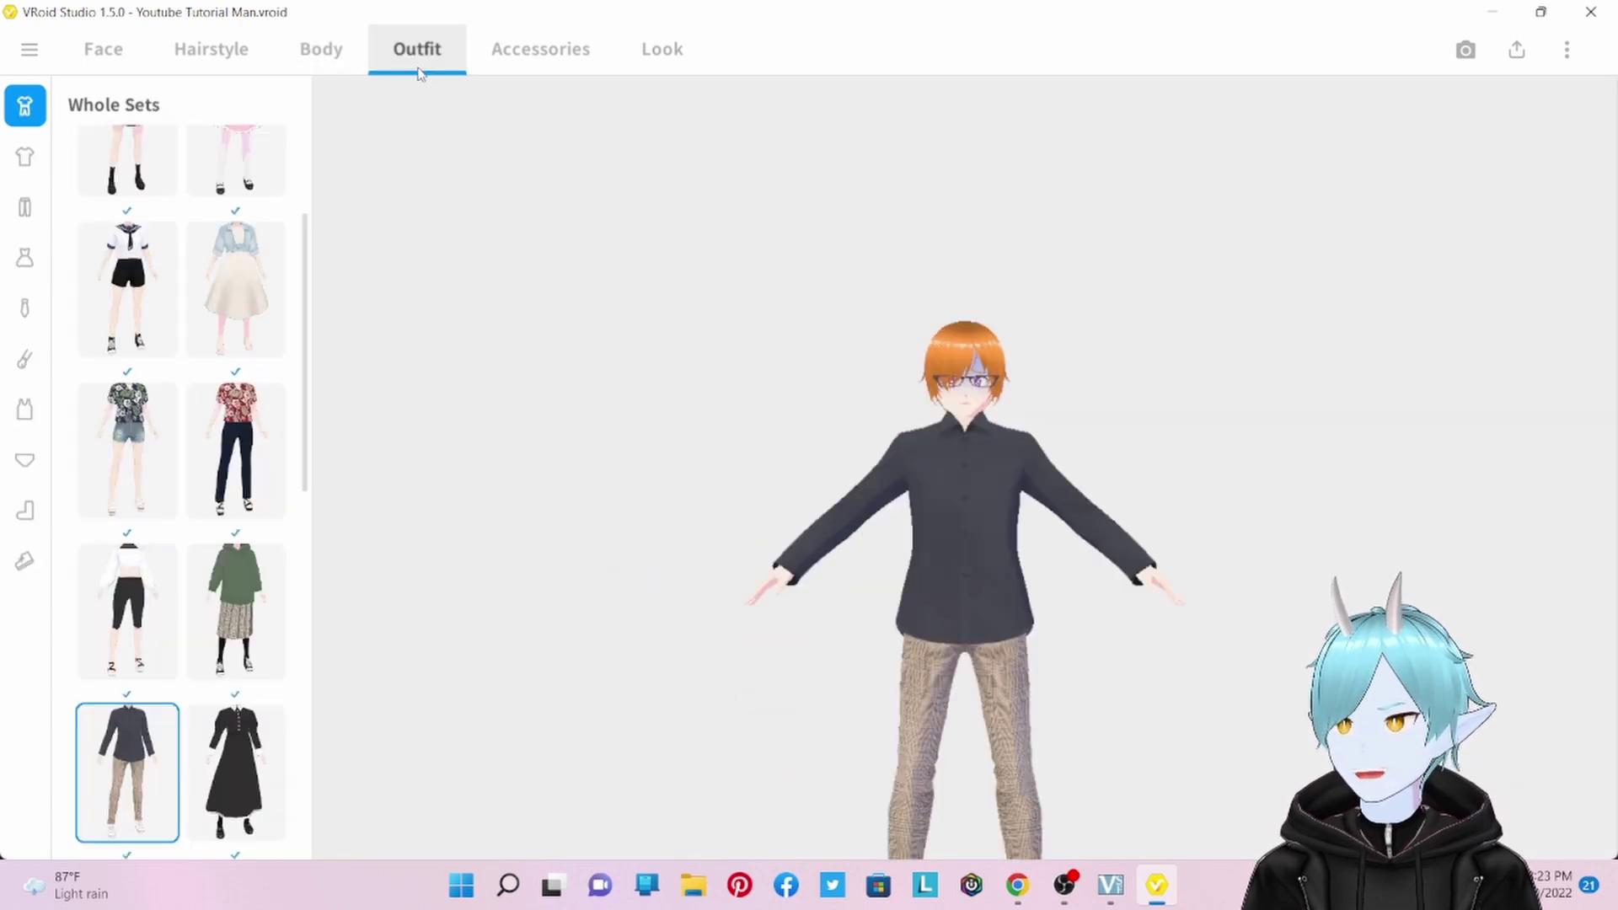
left_click(20, 160)
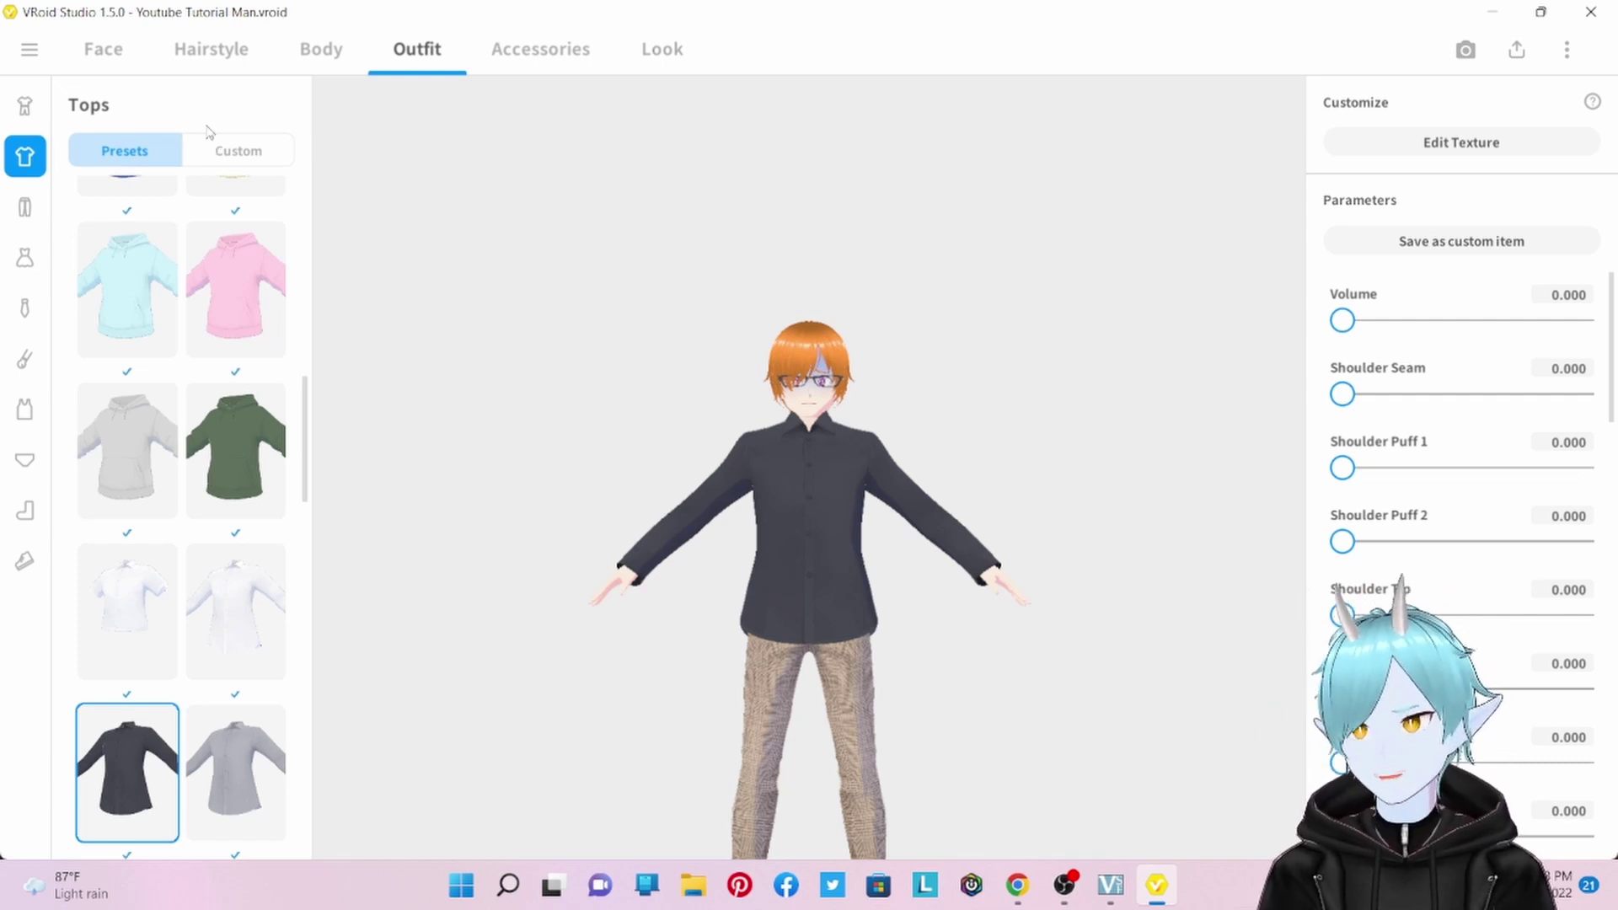
left_click(230, 146)
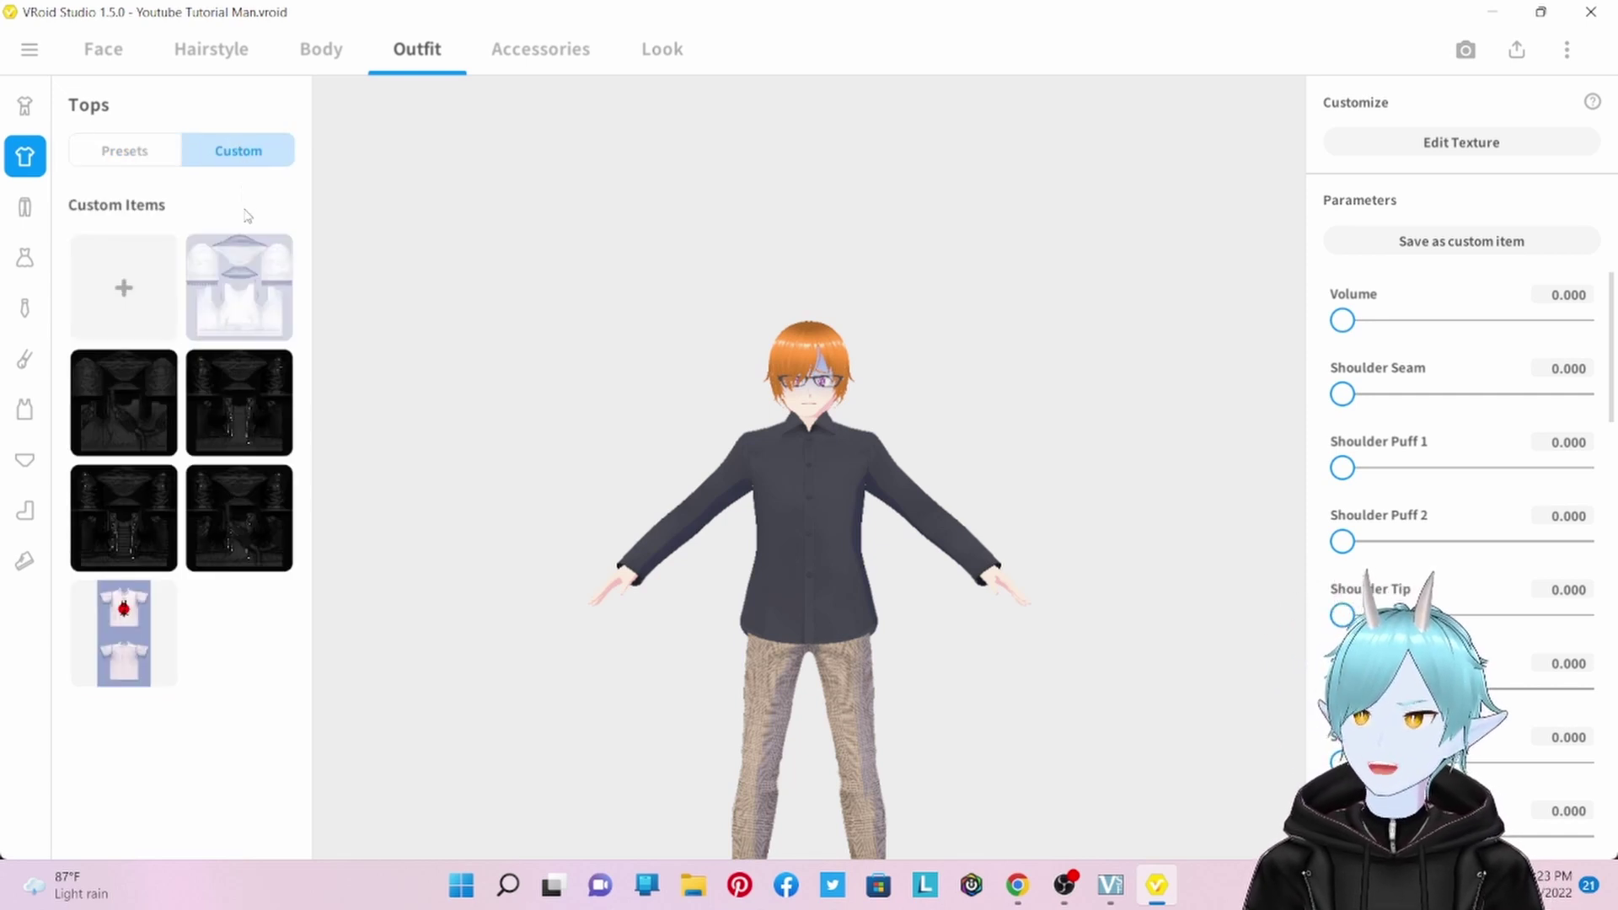
left_click(114, 304)
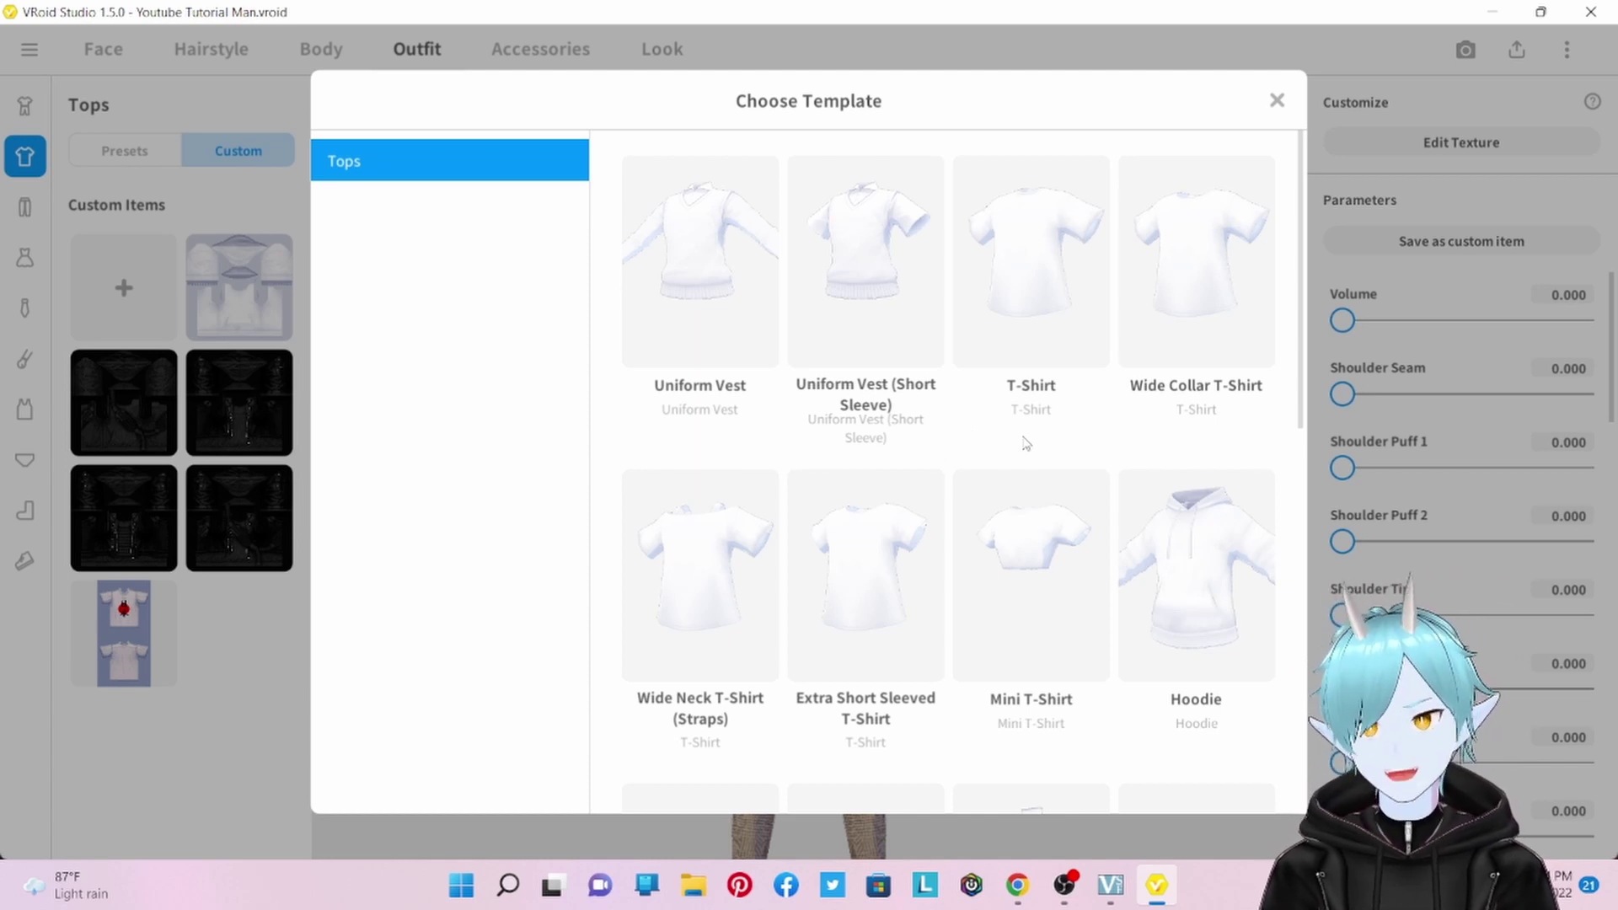
Create a new custom top from the Hoodie template
scroll(1087, 441, "down", 1)
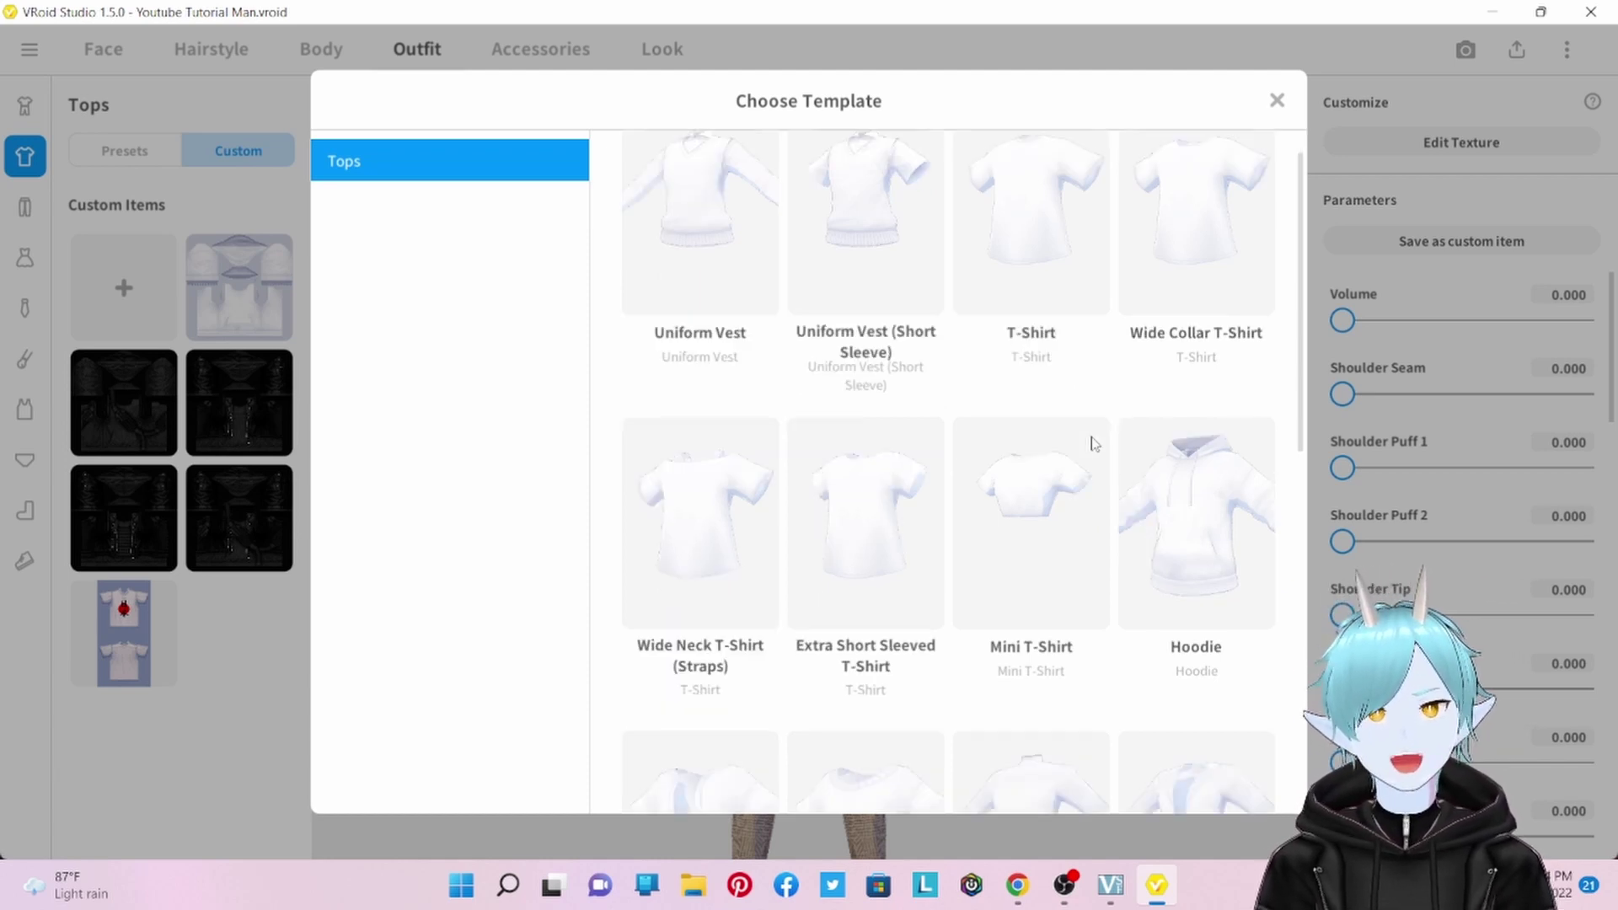
left_click(1210, 514)
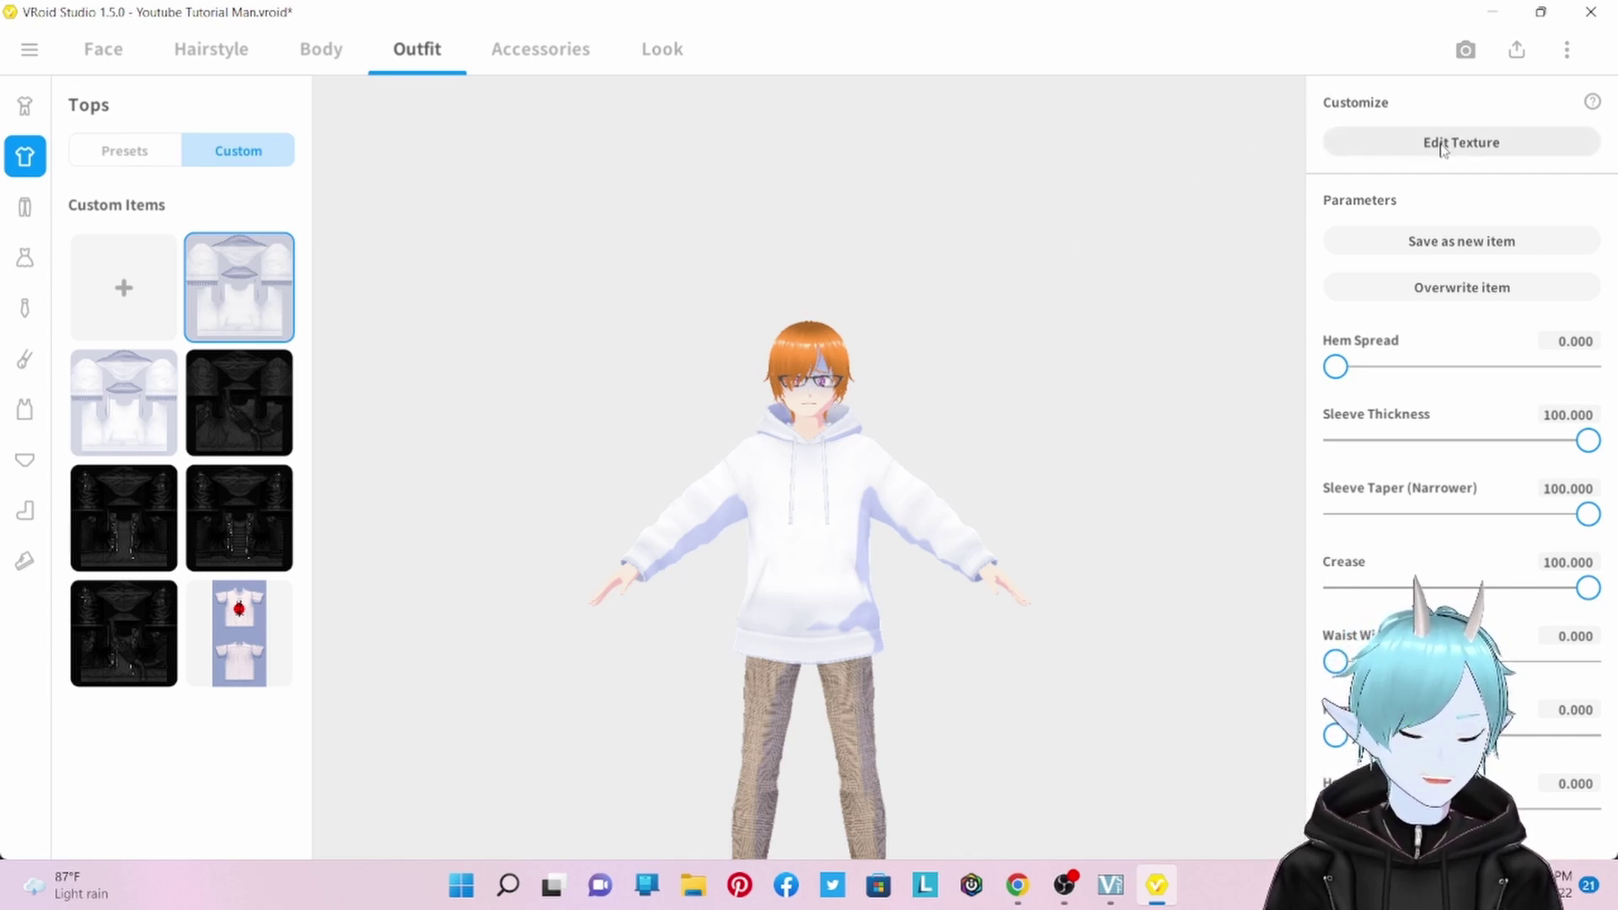
Import the black jacket-hoodie PNG into the hoodie's Default Design layer and rotate the model to check it
left_click(1439, 145)
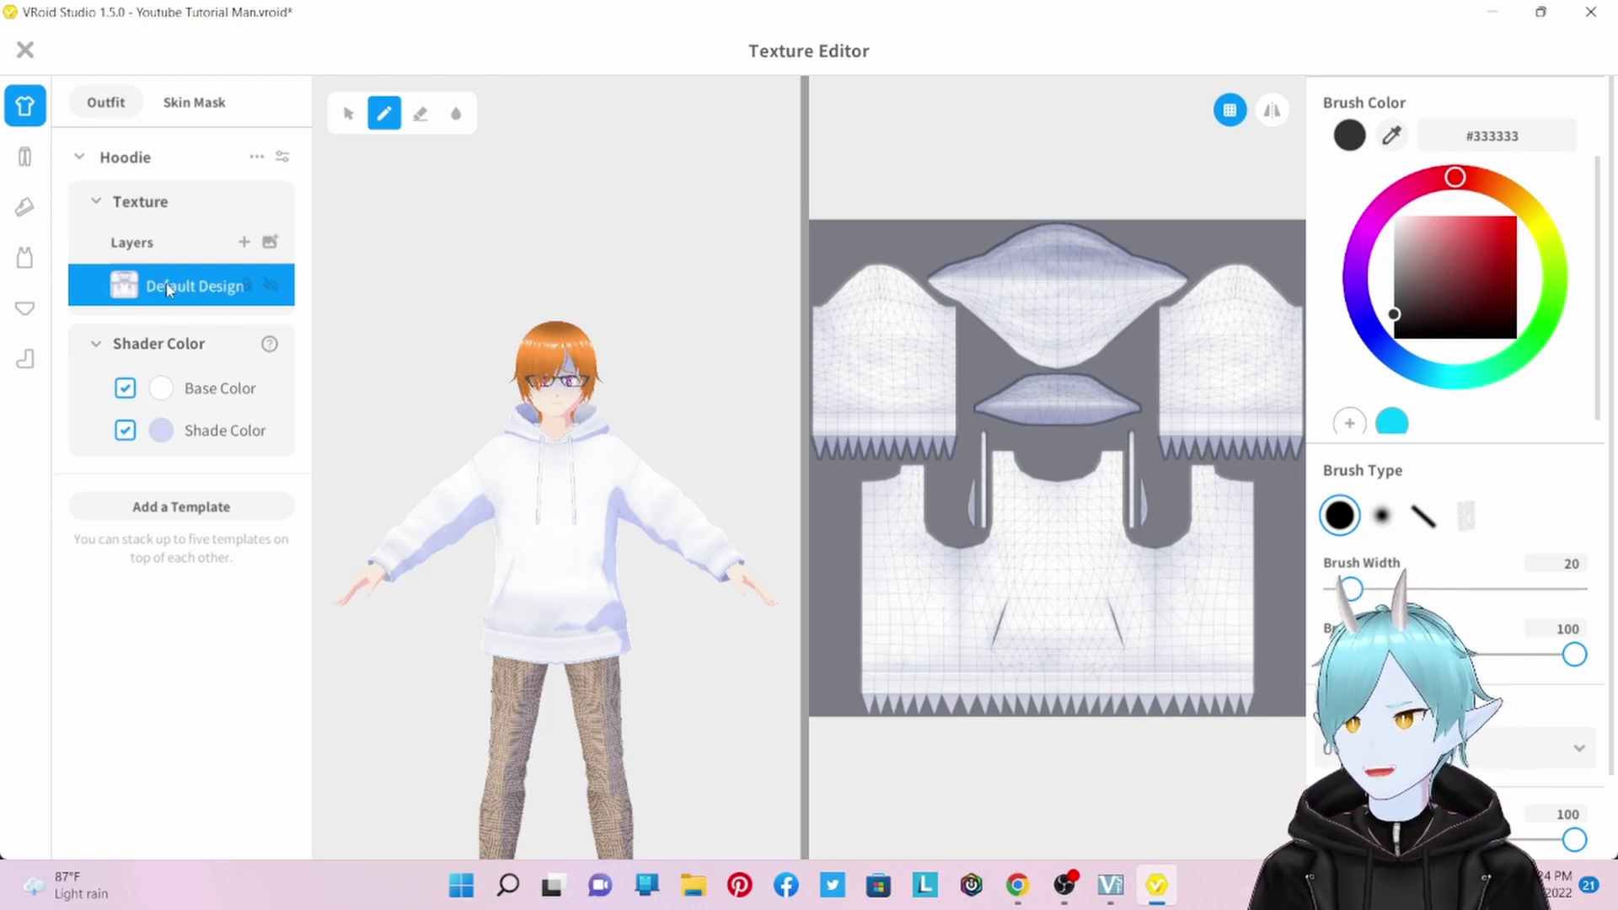
right_click(170, 290)
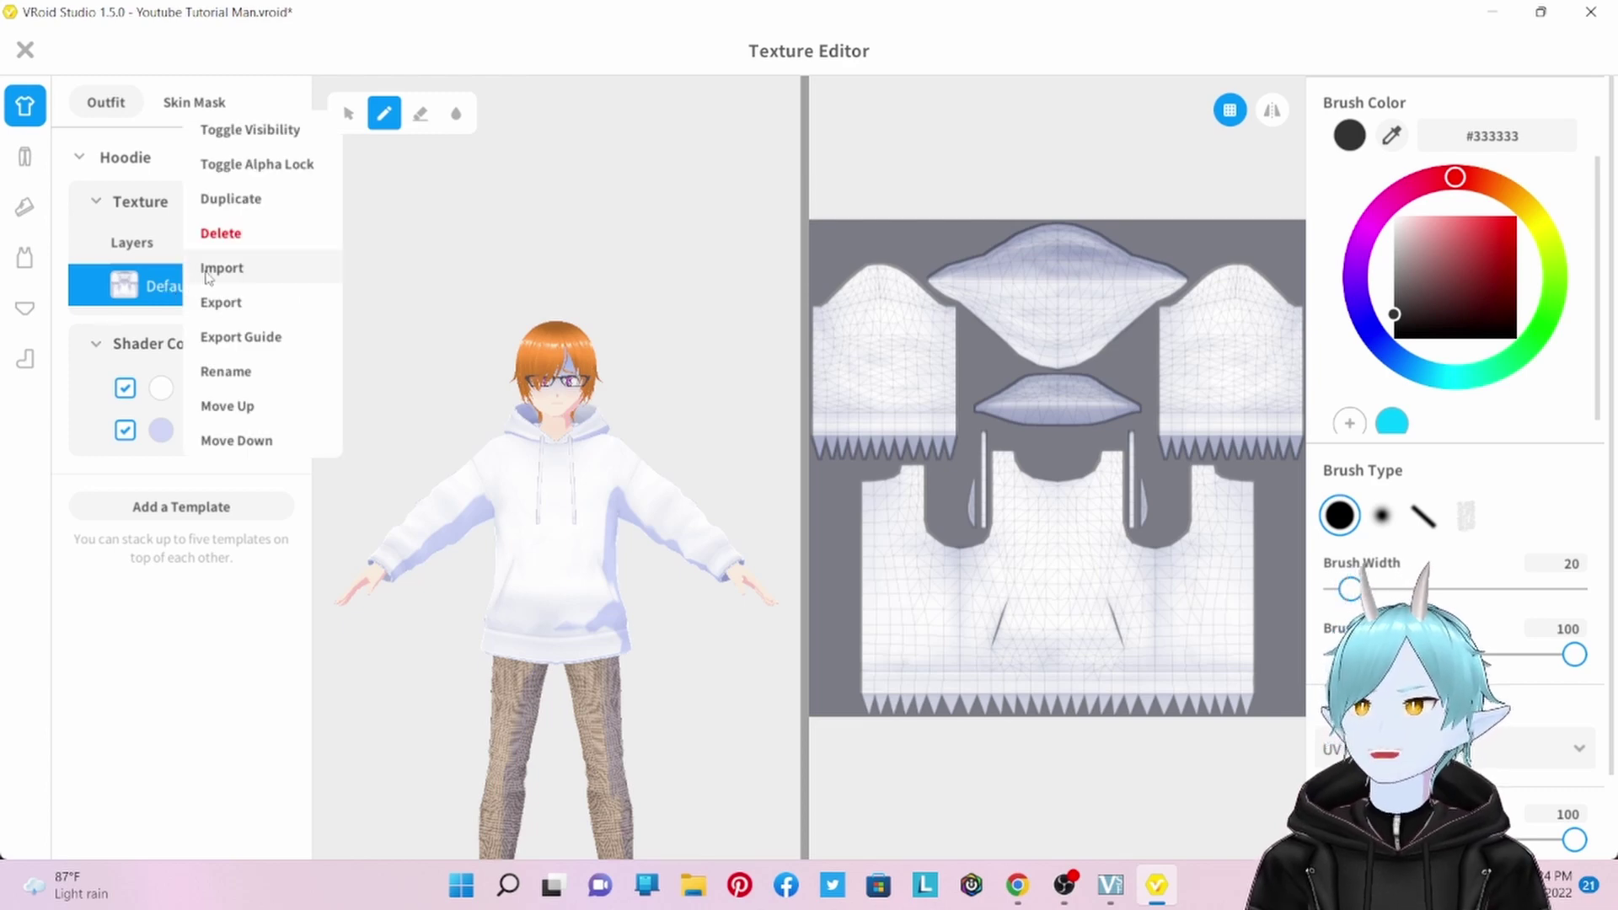
left_click(206, 274)
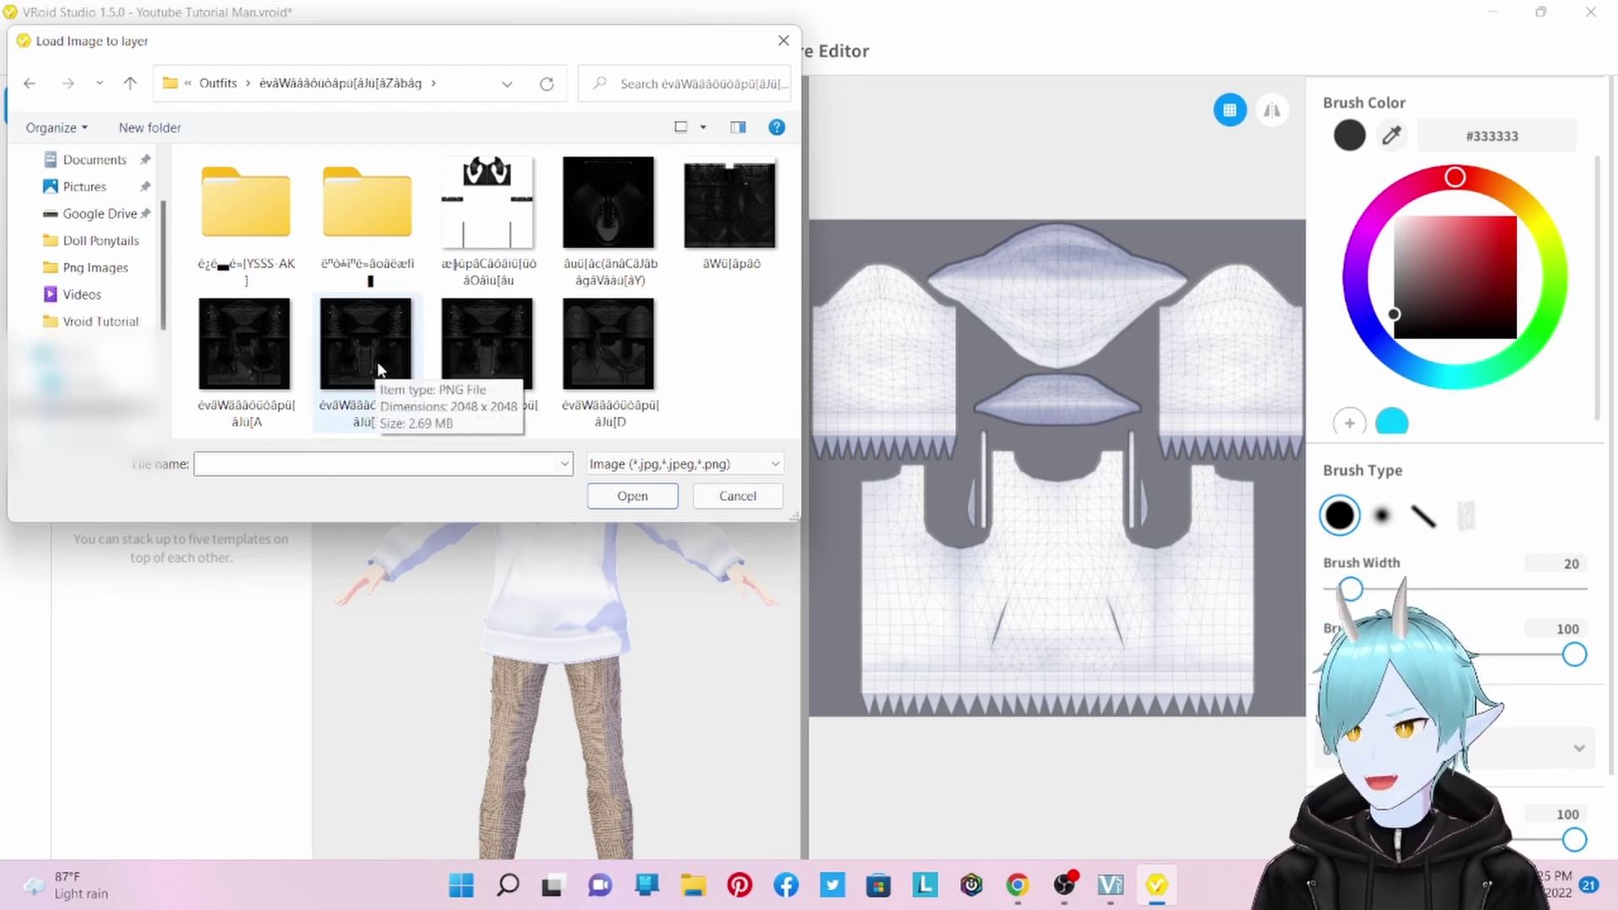
double_click(375, 364)
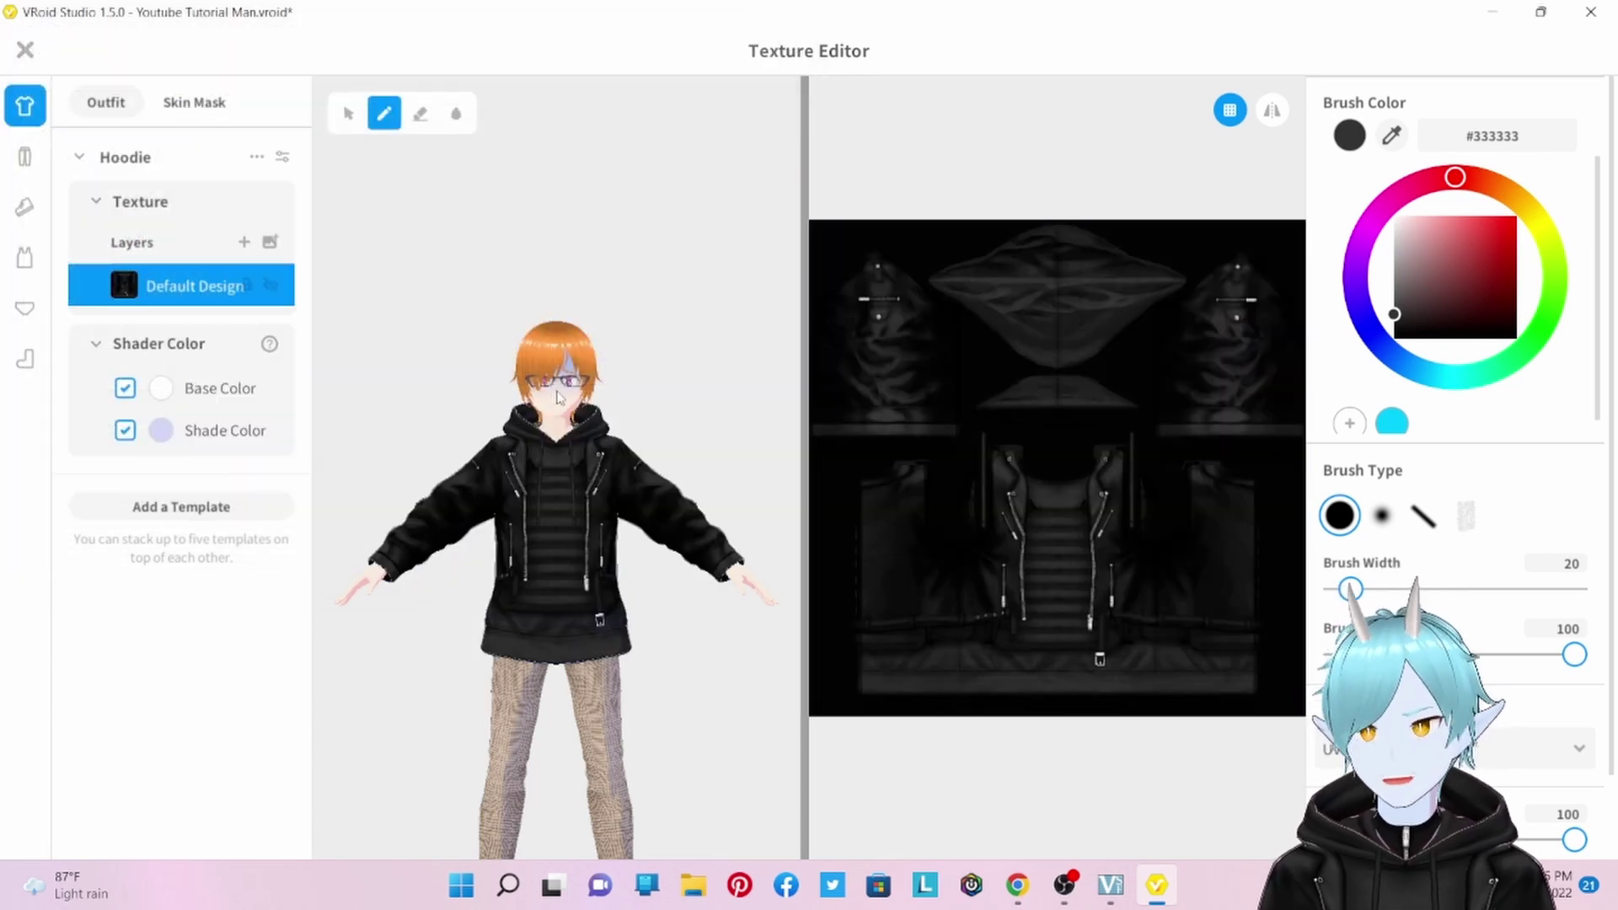
right_click_drag(472, 581, 804, 598)
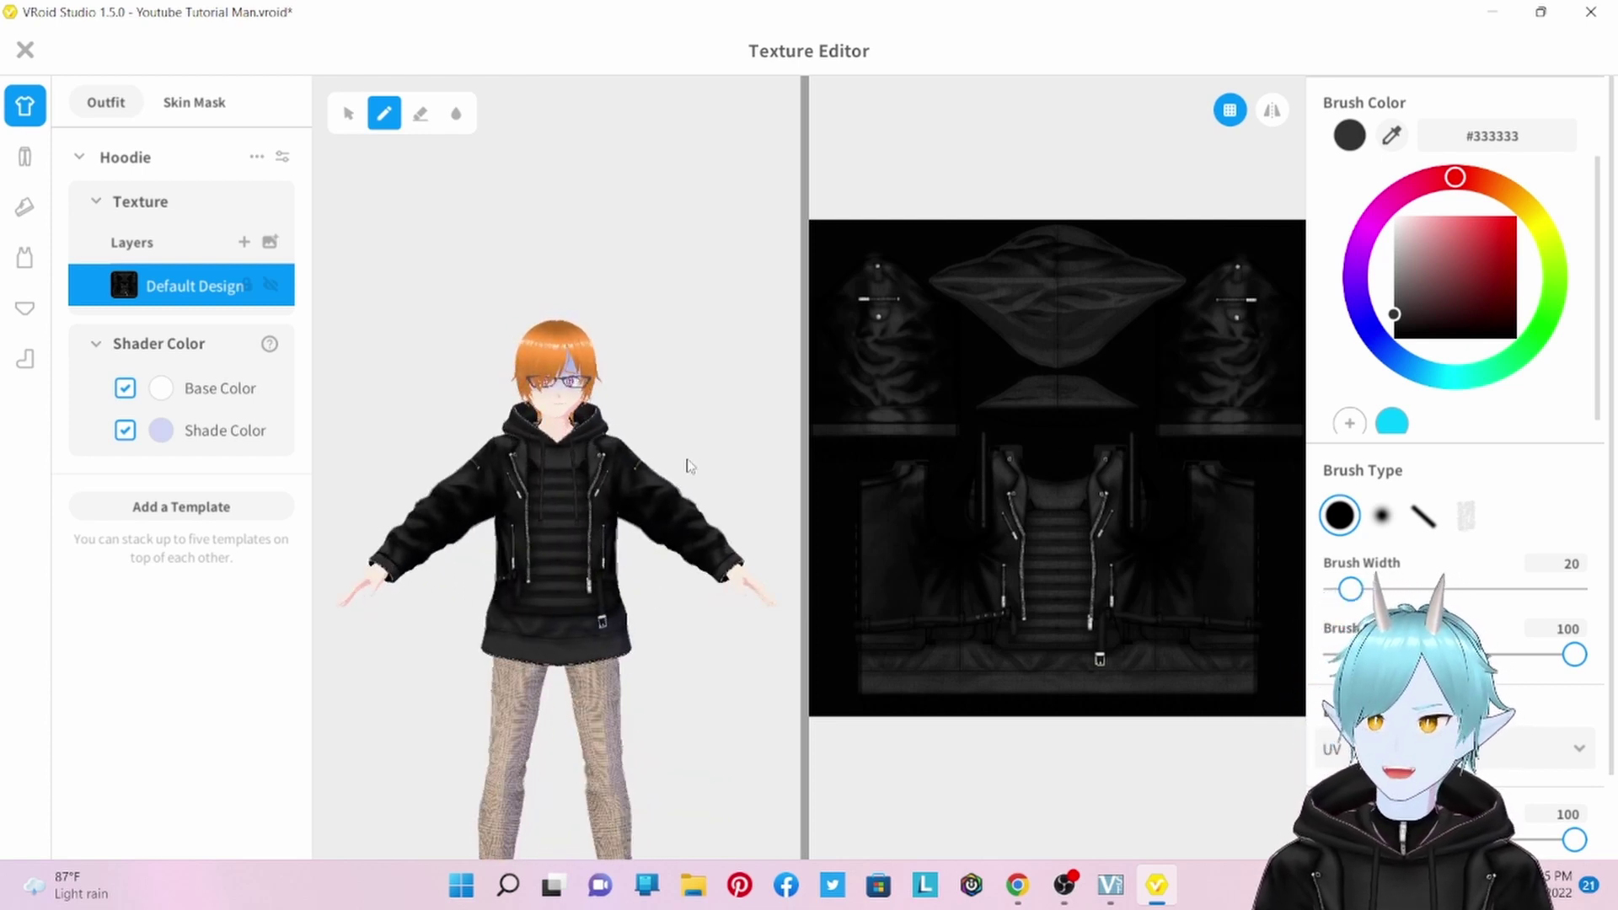
Leave the Texture Editor and browse the custom Bottoms and Dresses lists, ending on custom Bottoms
left_click(28, 211)
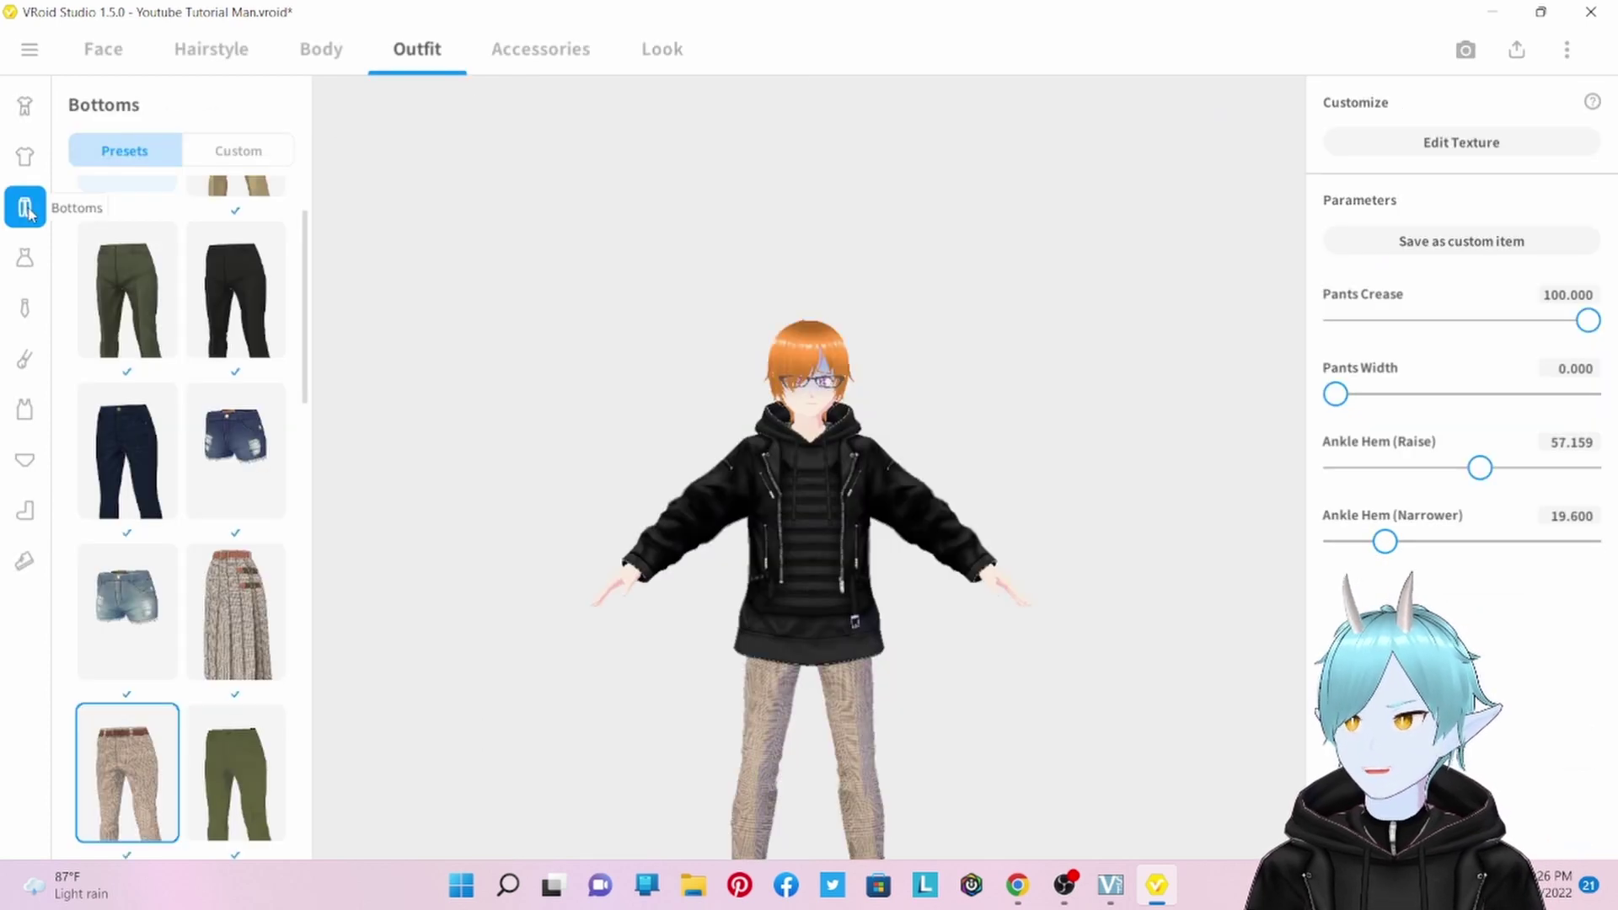
left_click(234, 155)
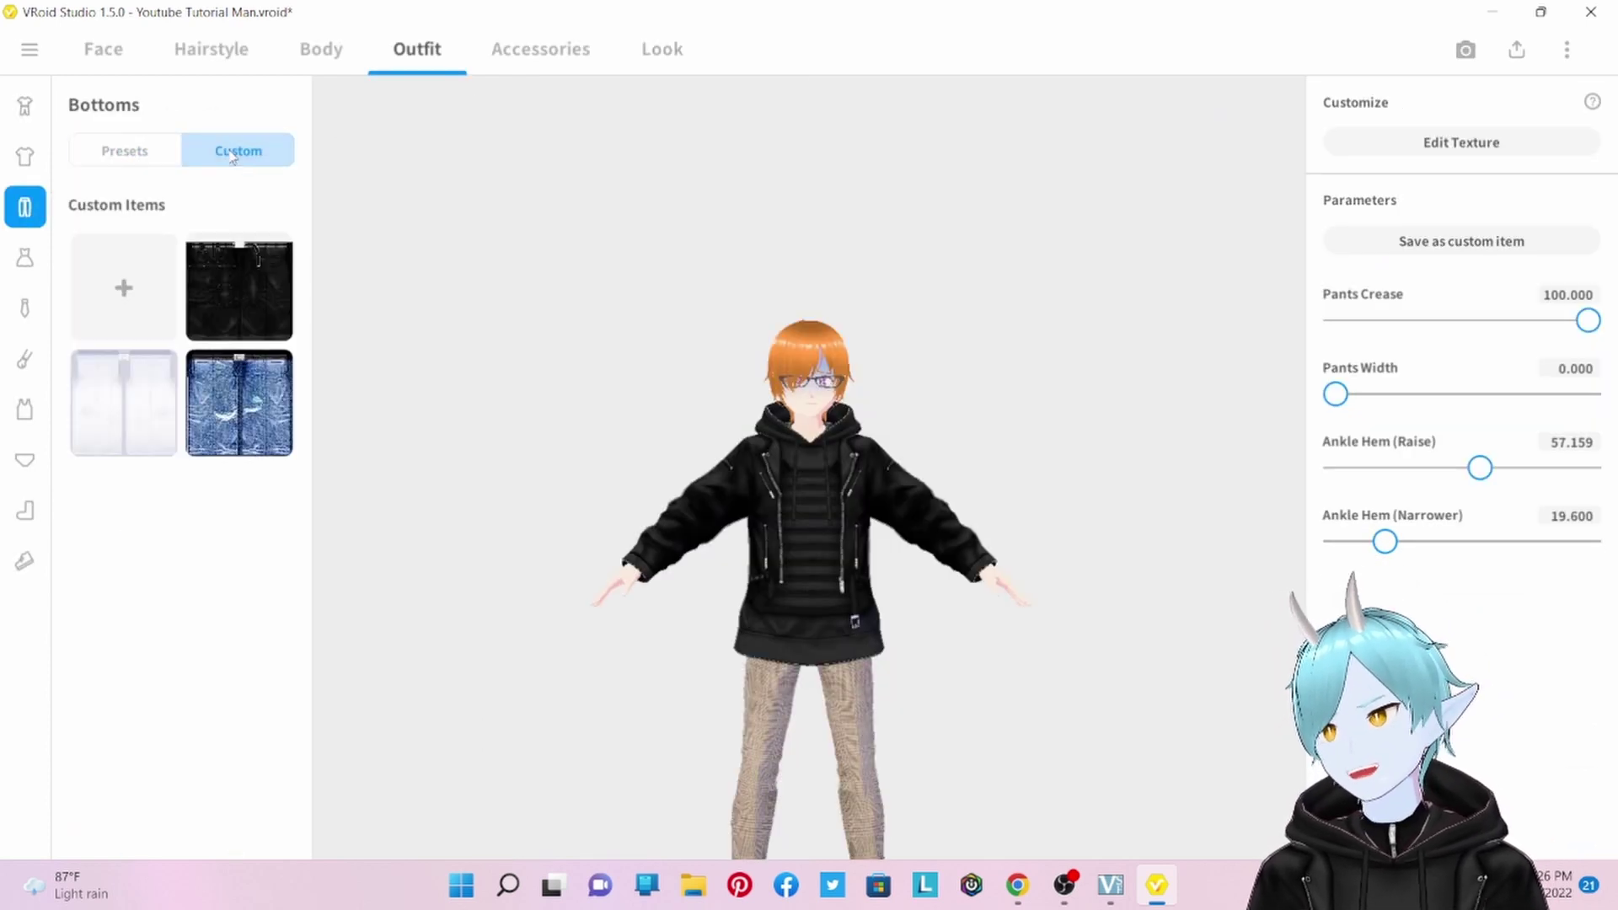
left_click(25, 262)
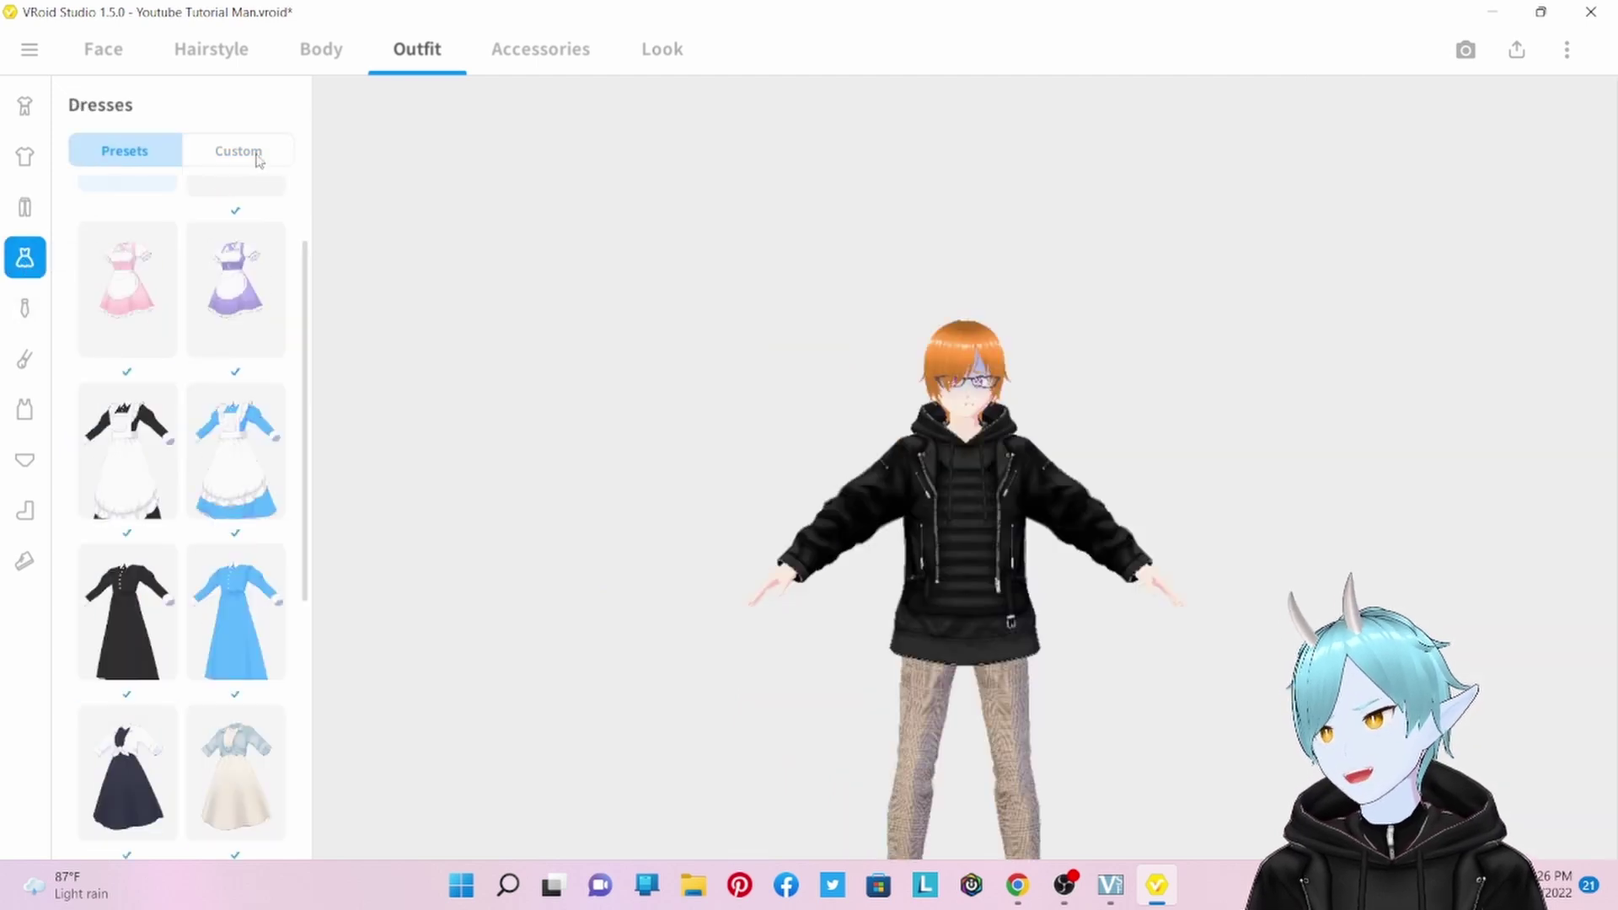
left_click(25, 211)
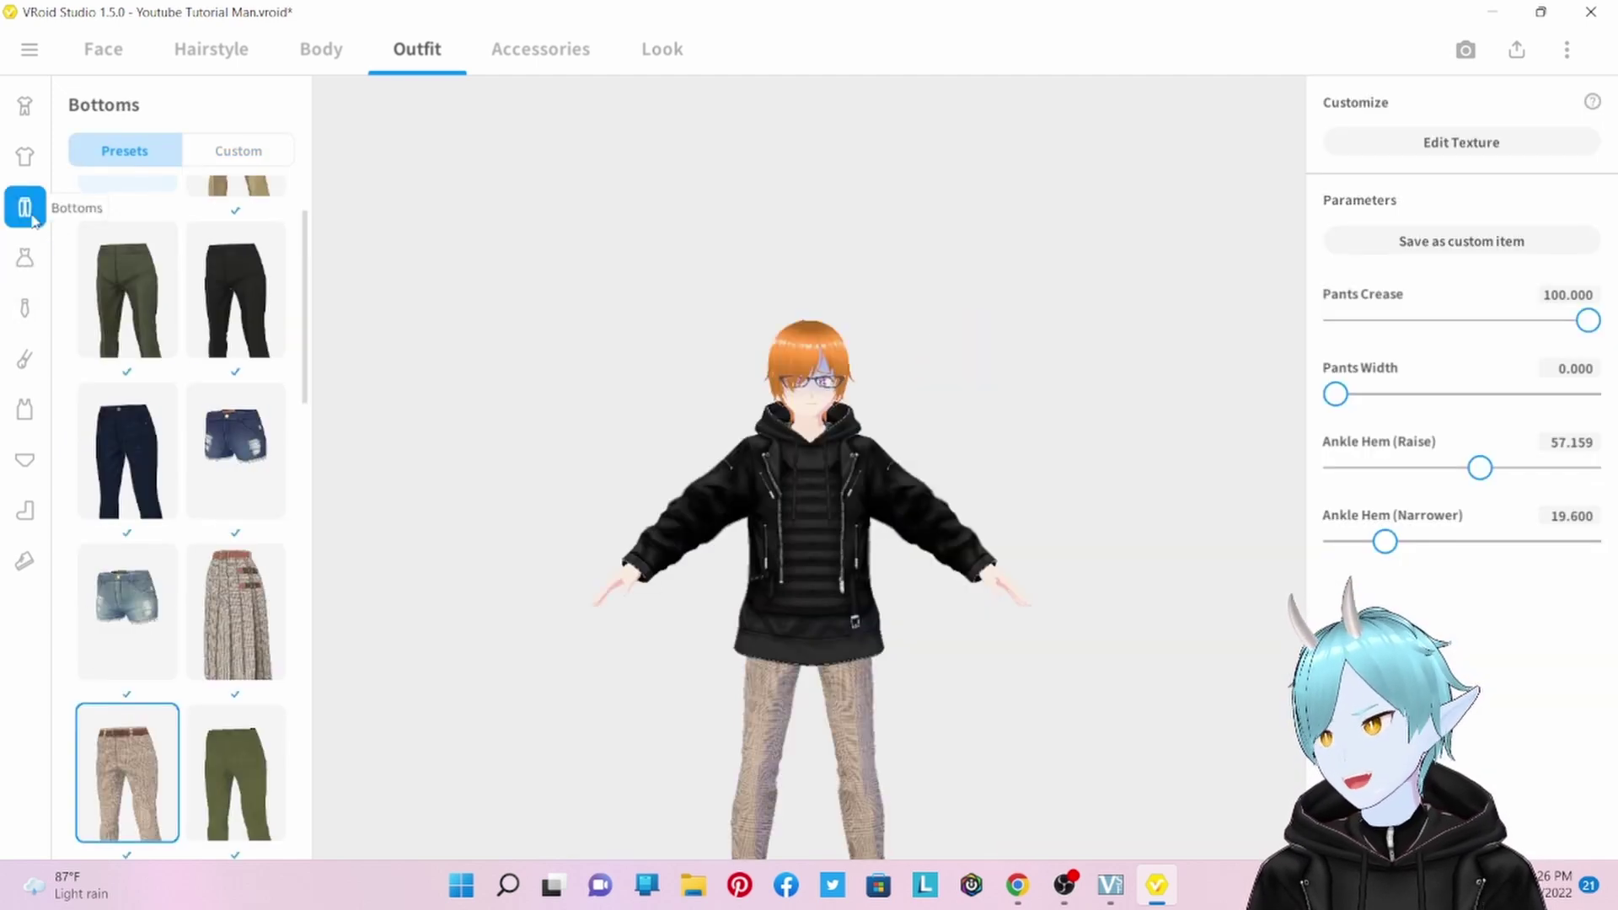
left_click(253, 156)
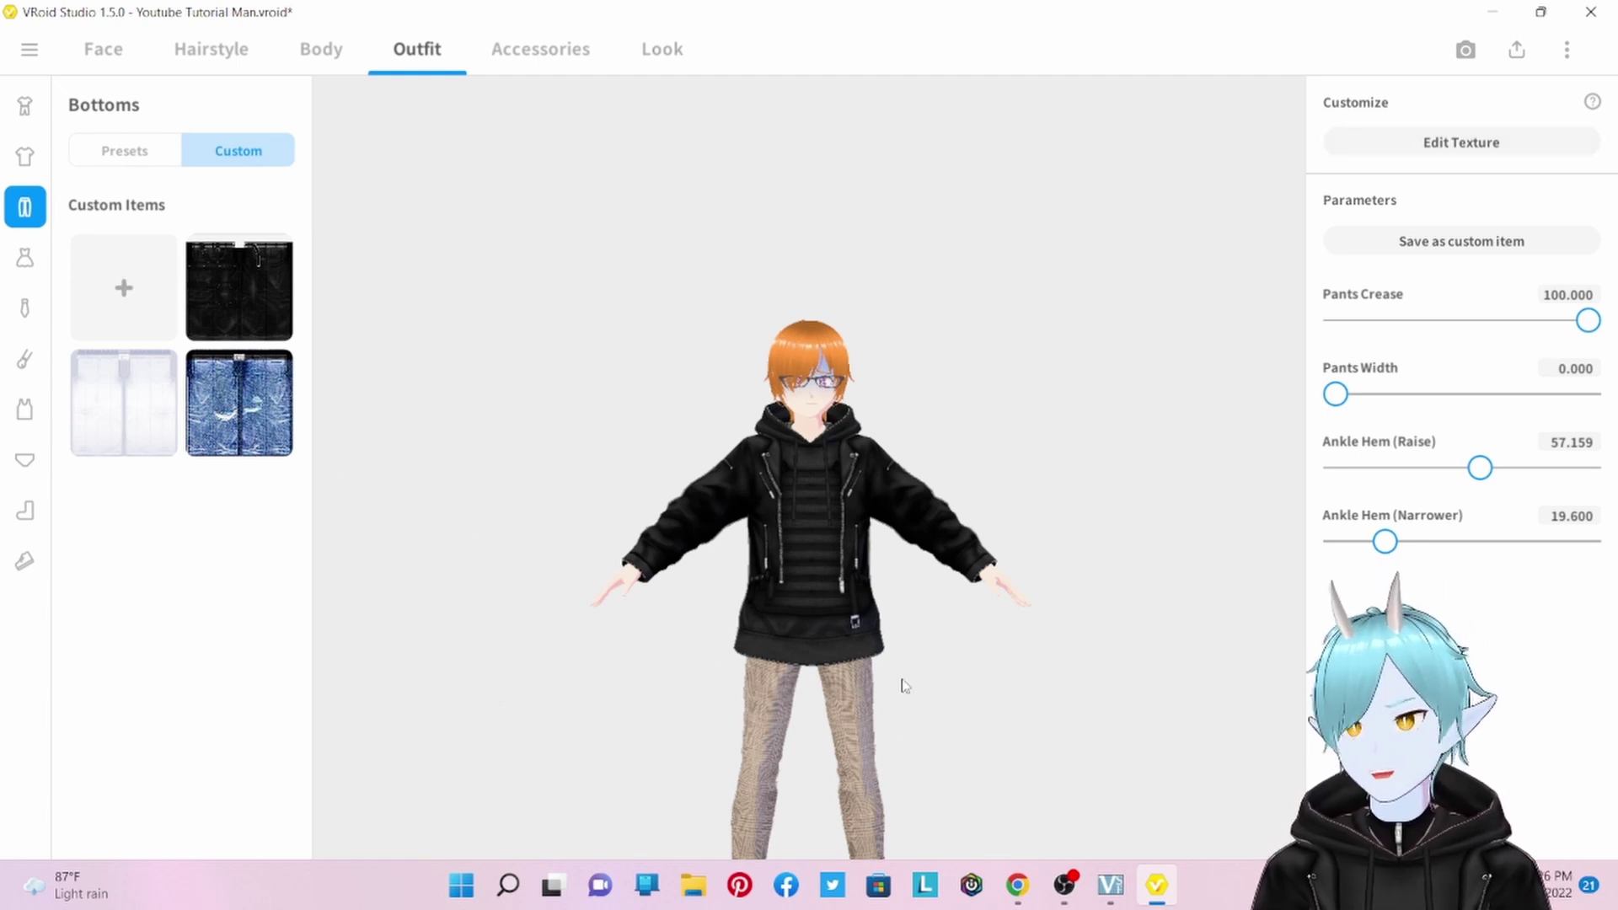
scroll(895, 754, "down", 2)
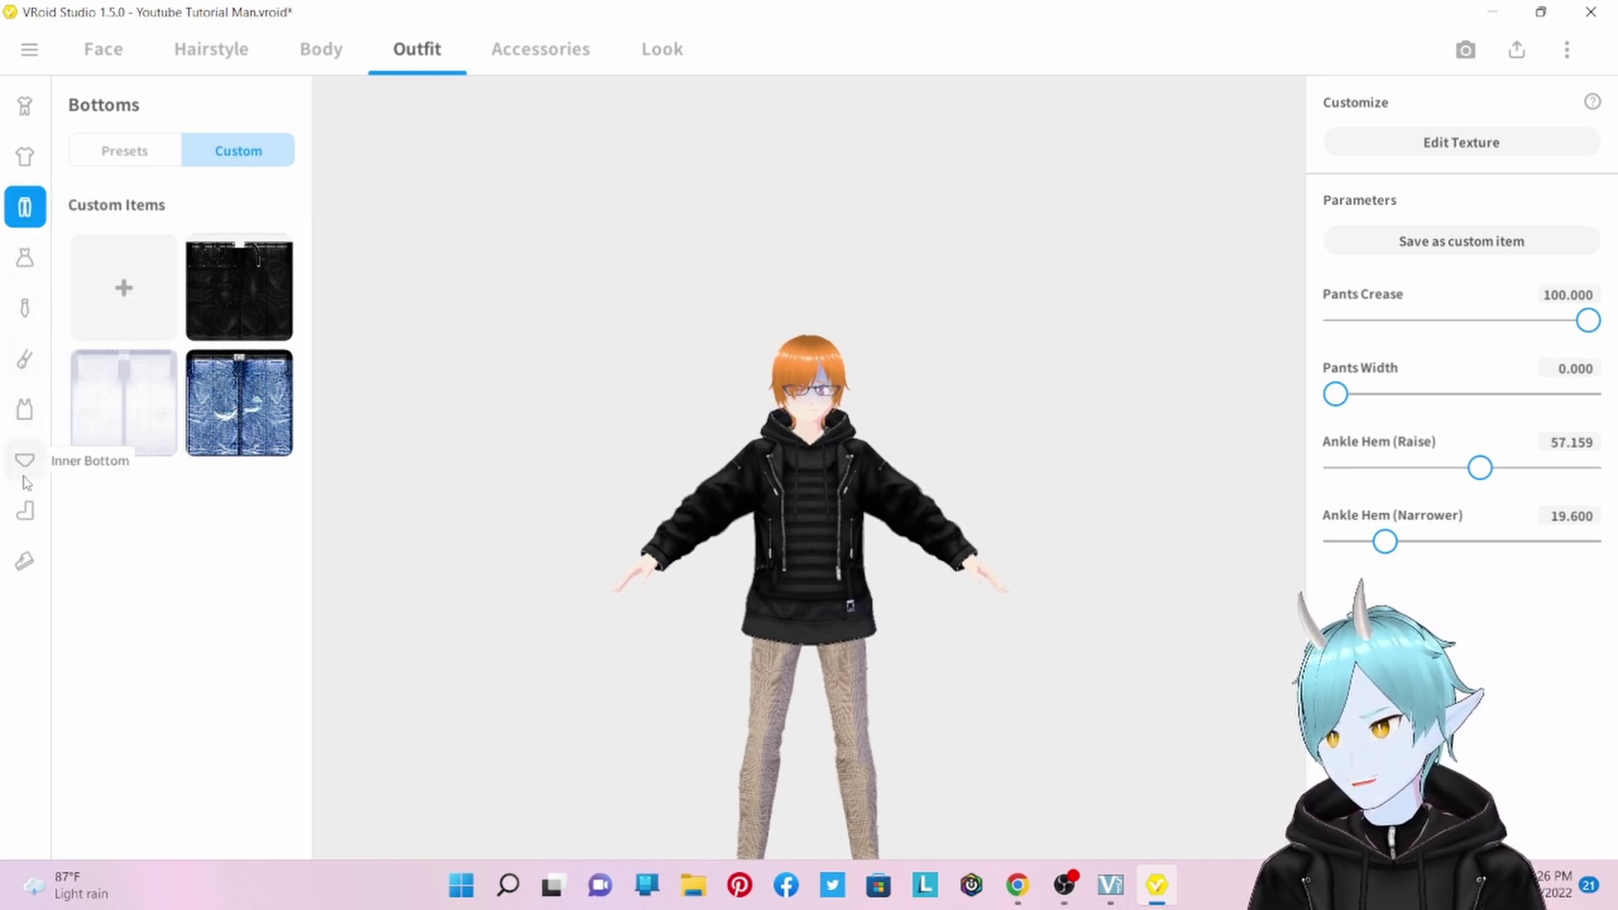
Add a Blank-template custom arm accessory and open its texture for editing
left_click(12, 350)
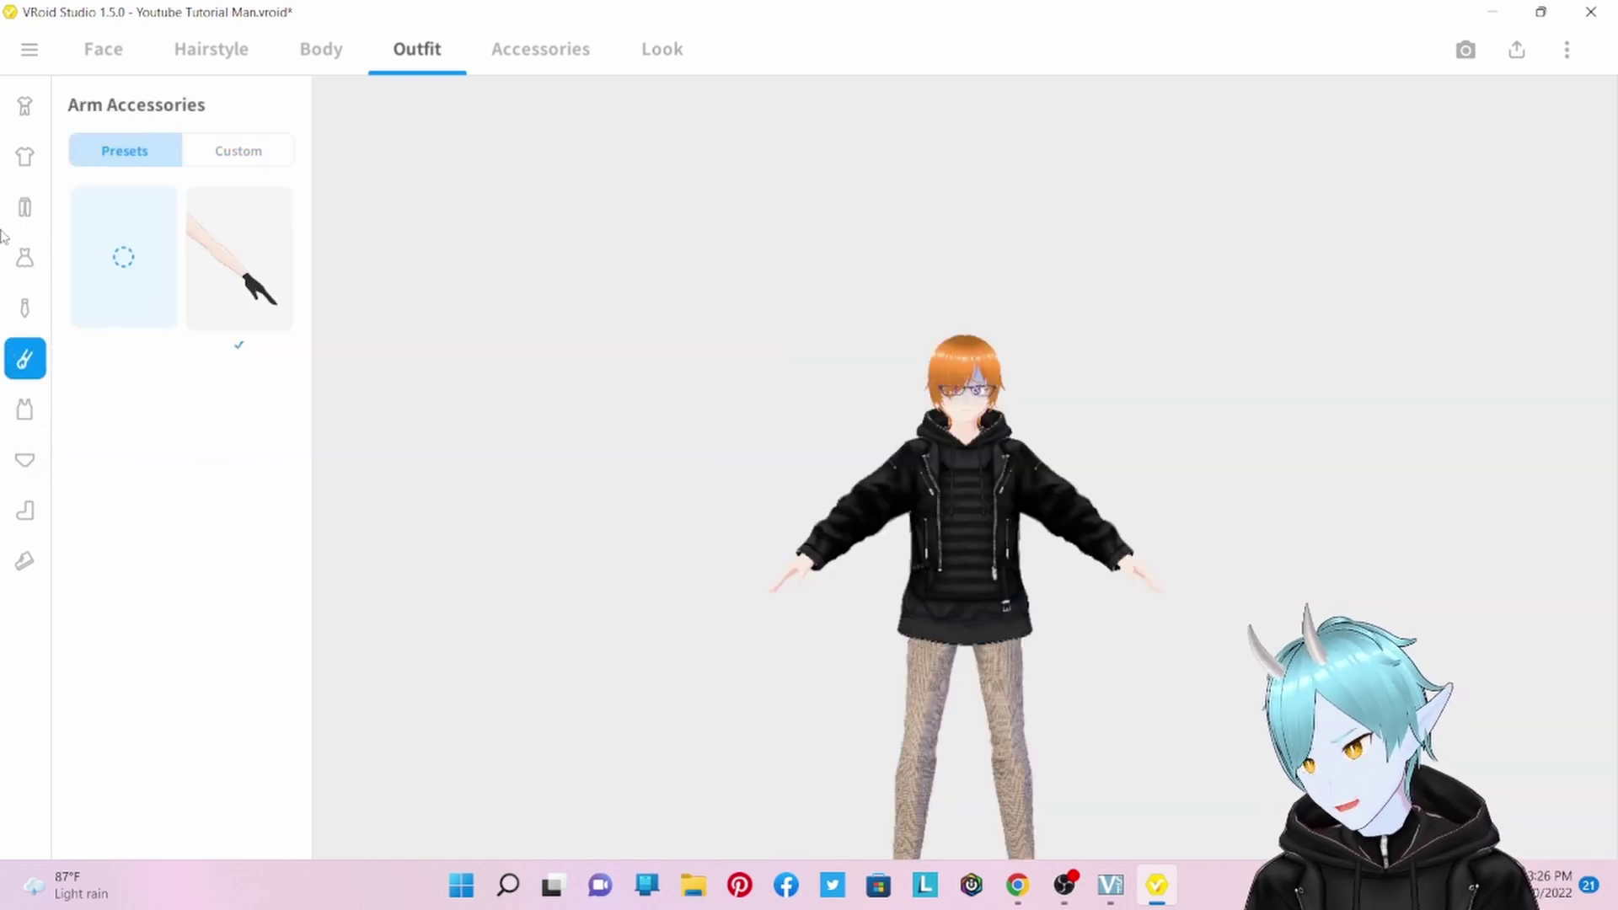
left_click(208, 161)
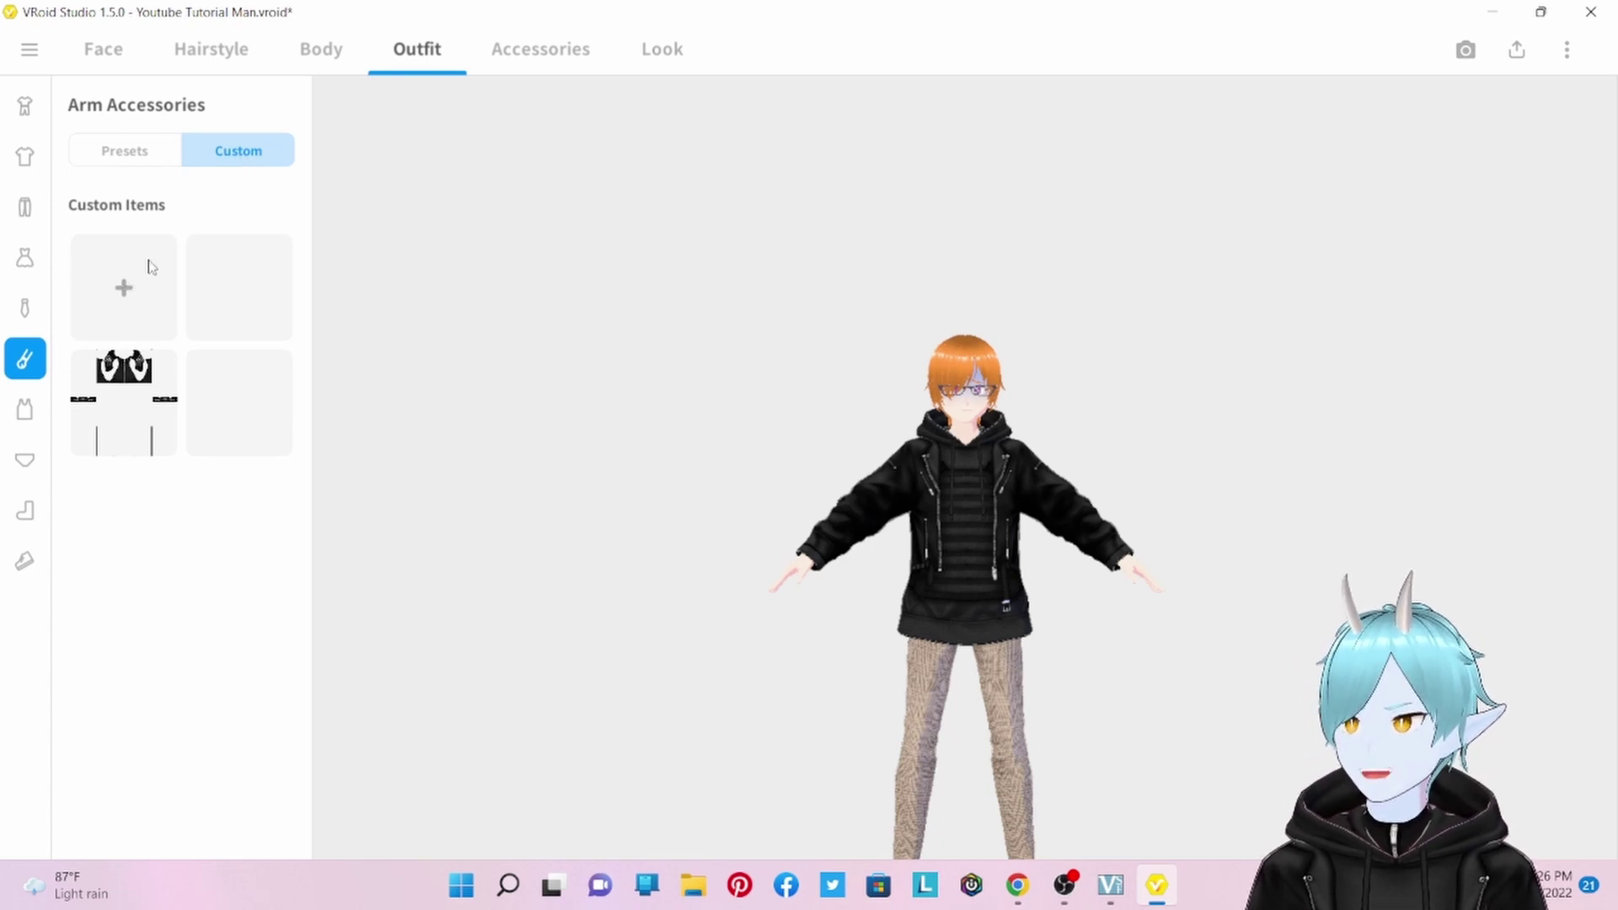
left_click(127, 291)
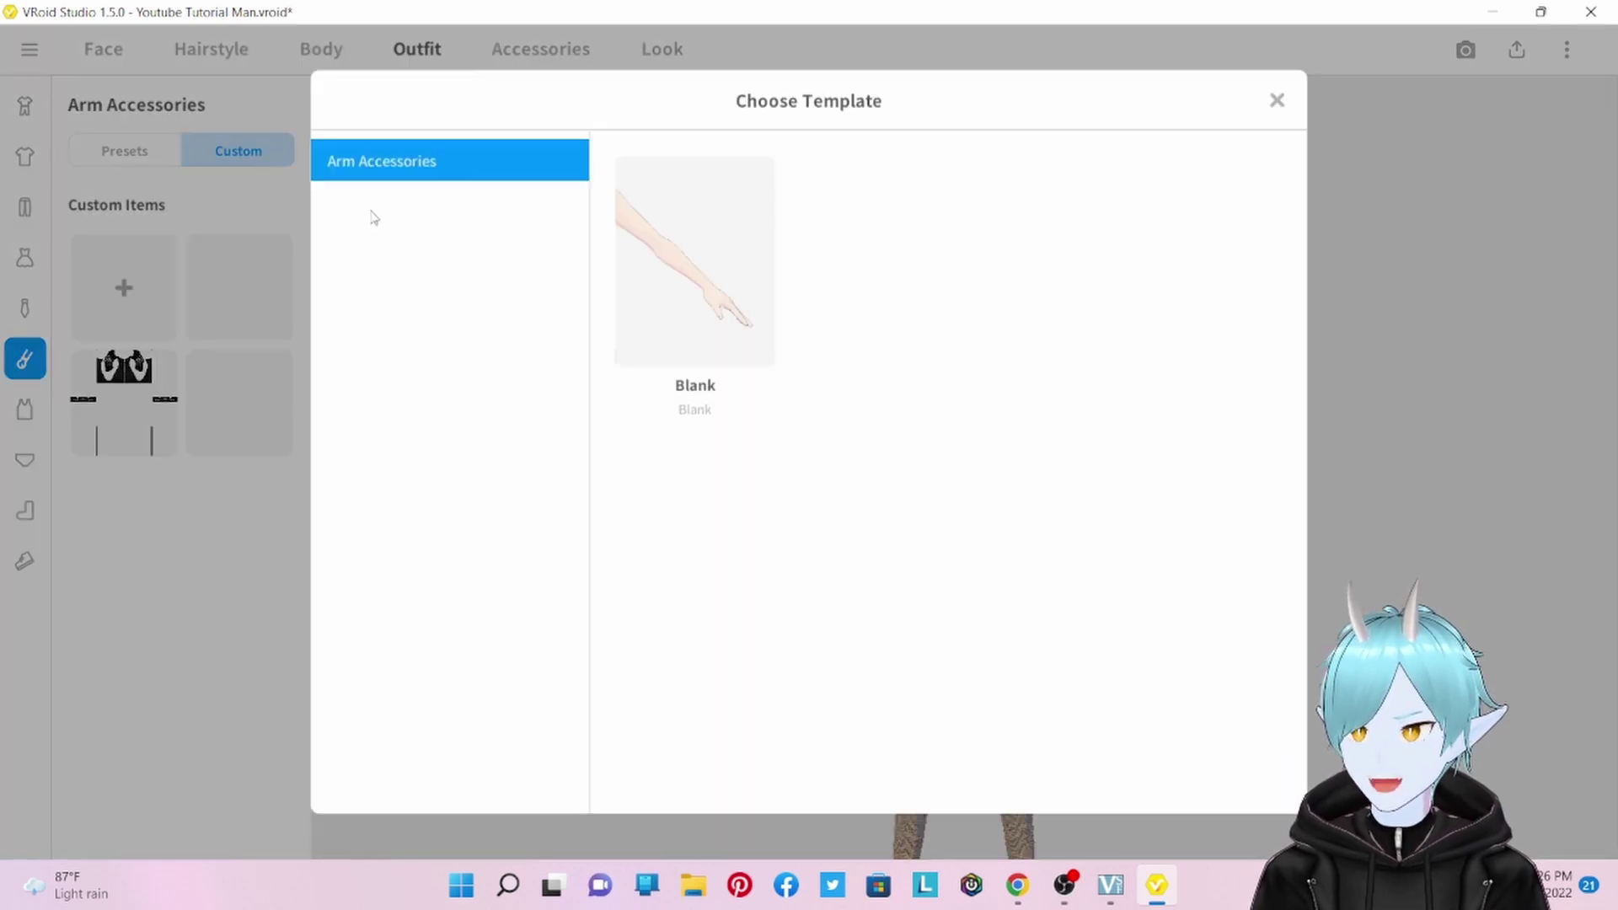
left_click(702, 268)
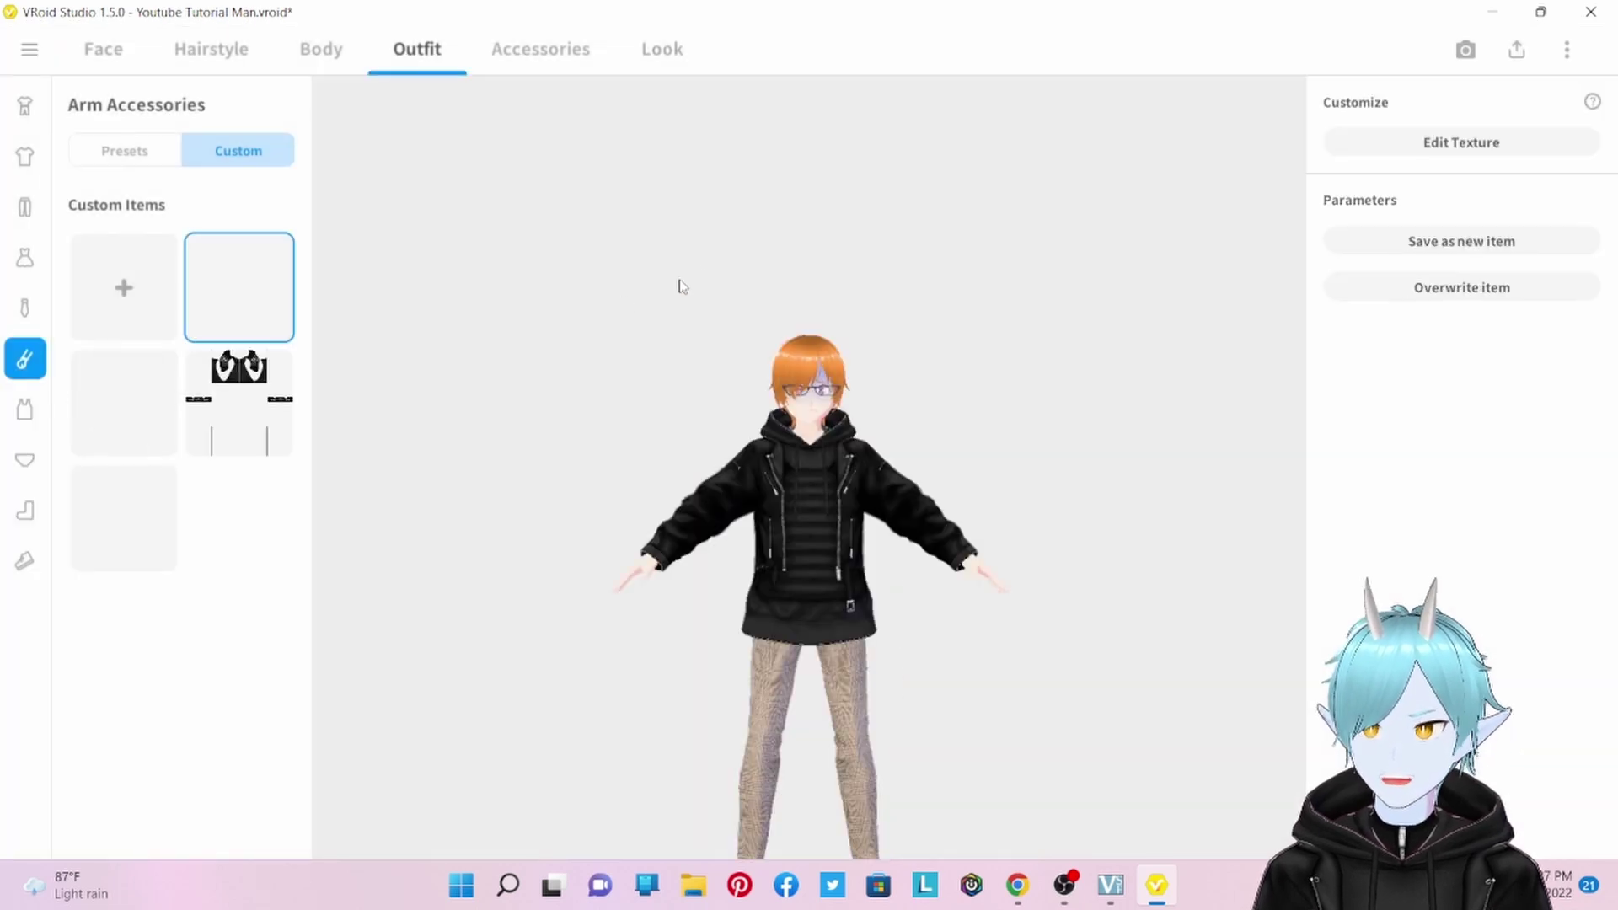
left_click(1409, 143)
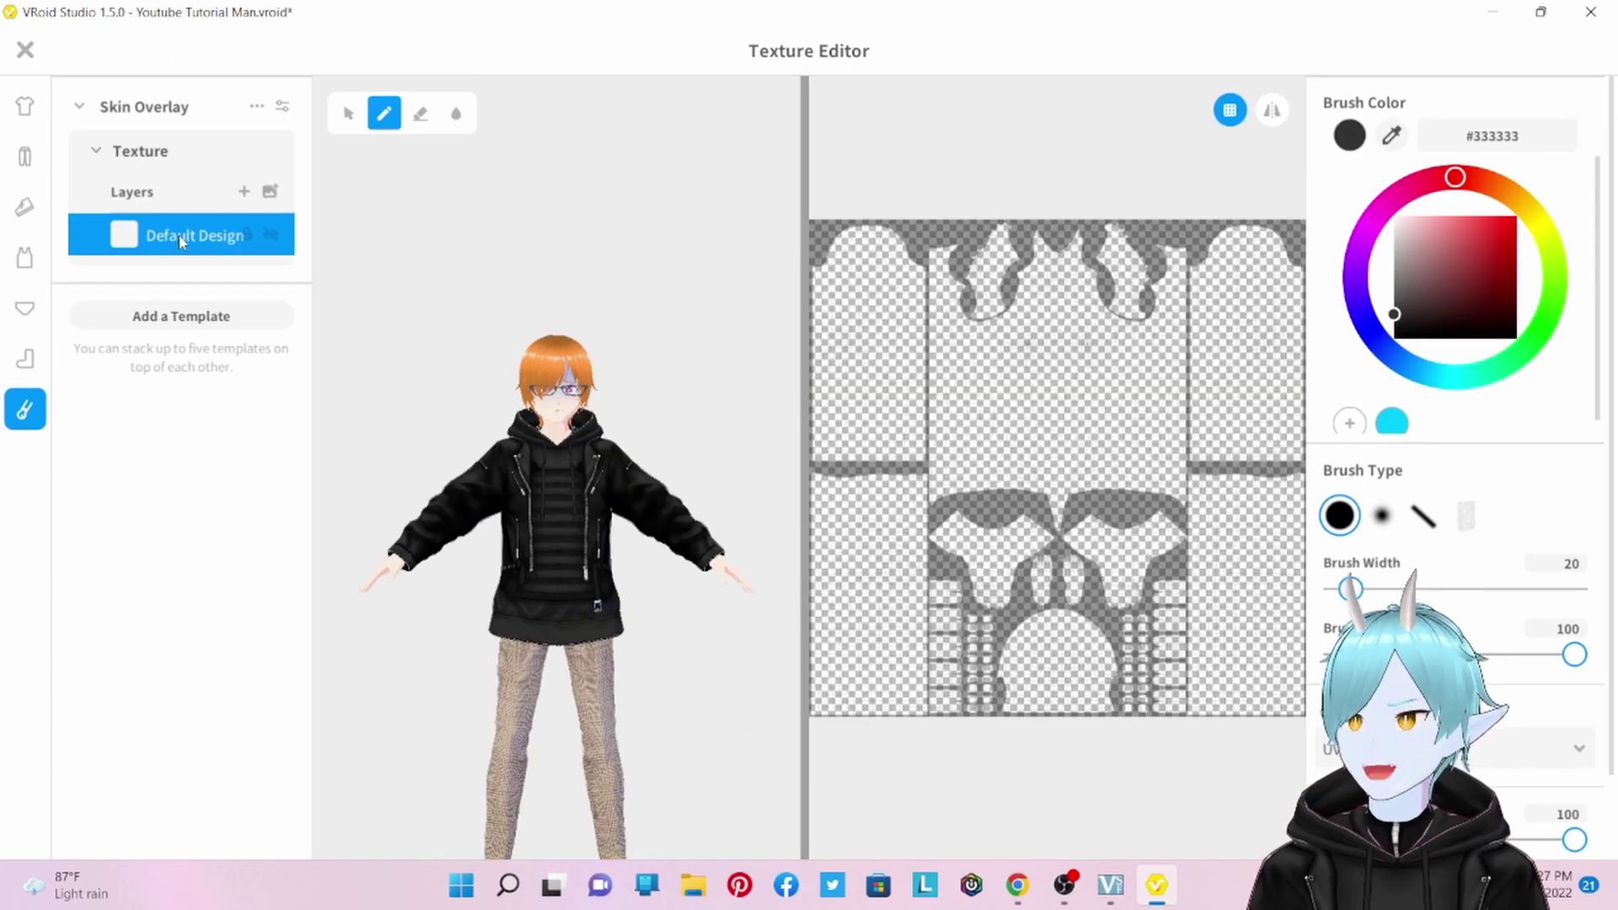
Import the ring image from Documents > vroid > Outfits into the accessory's texture layer
right_click(182, 242)
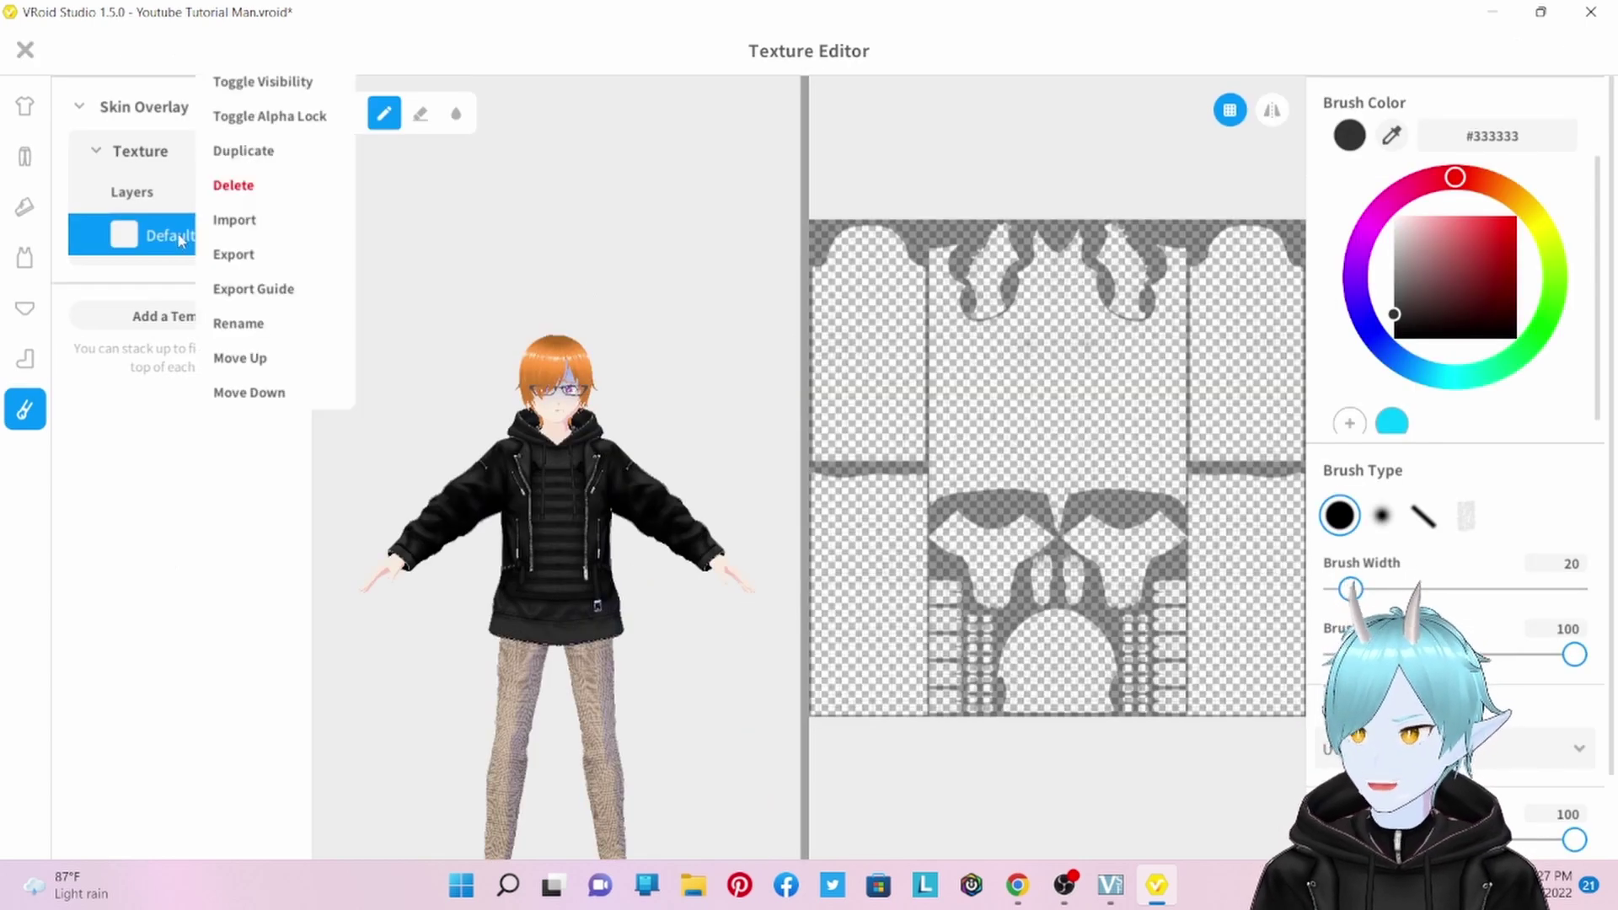
left_click(231, 220)
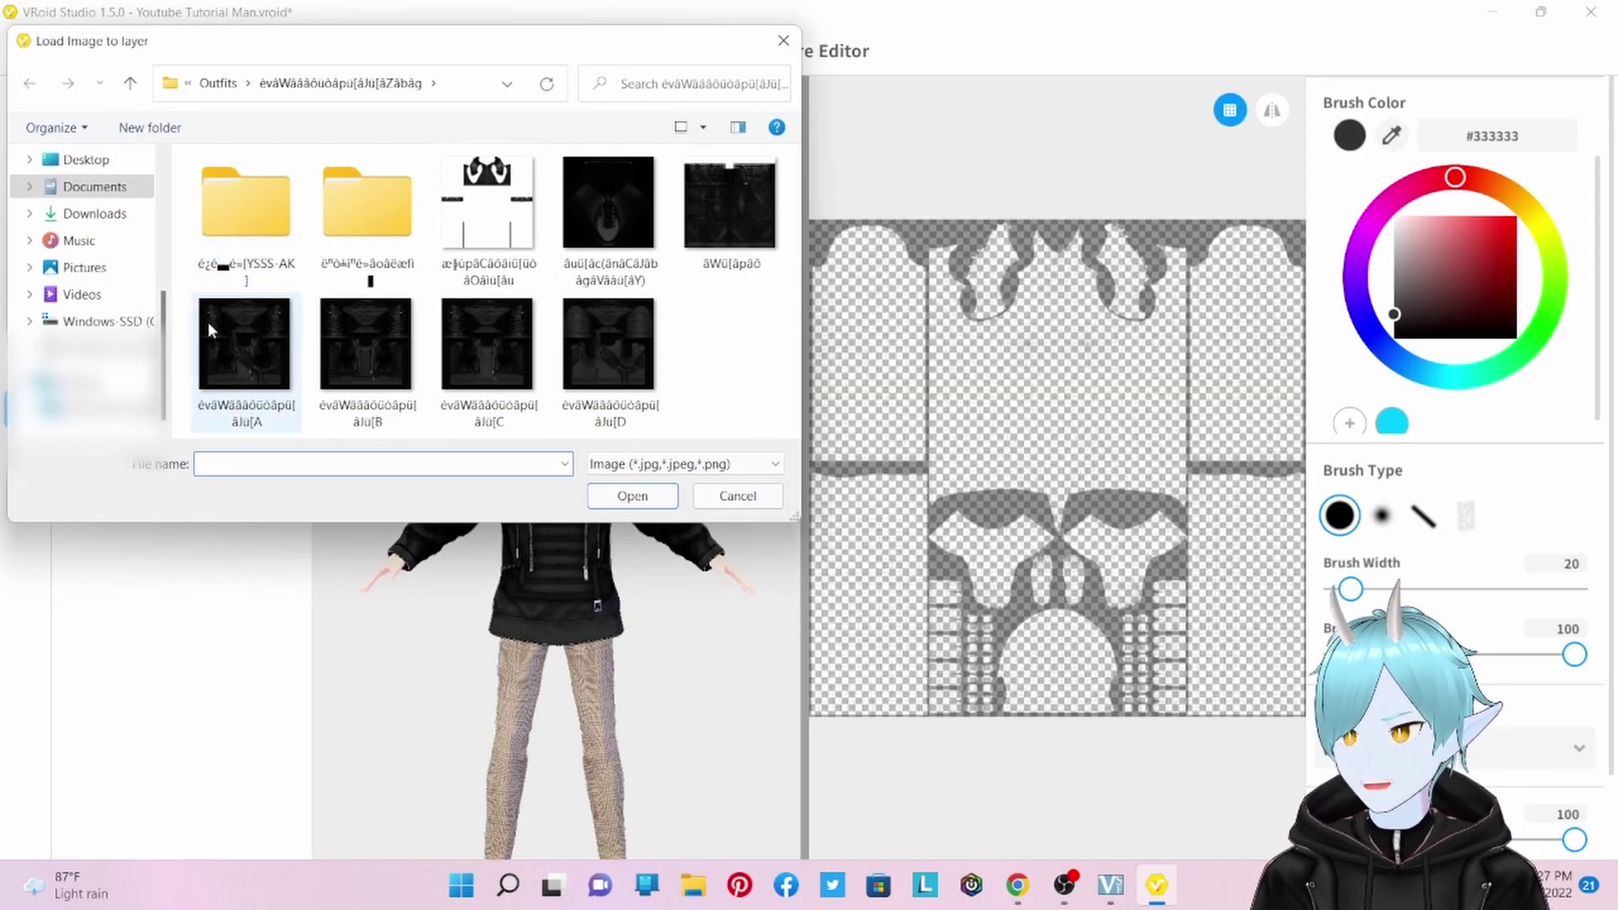
left_click(99, 190)
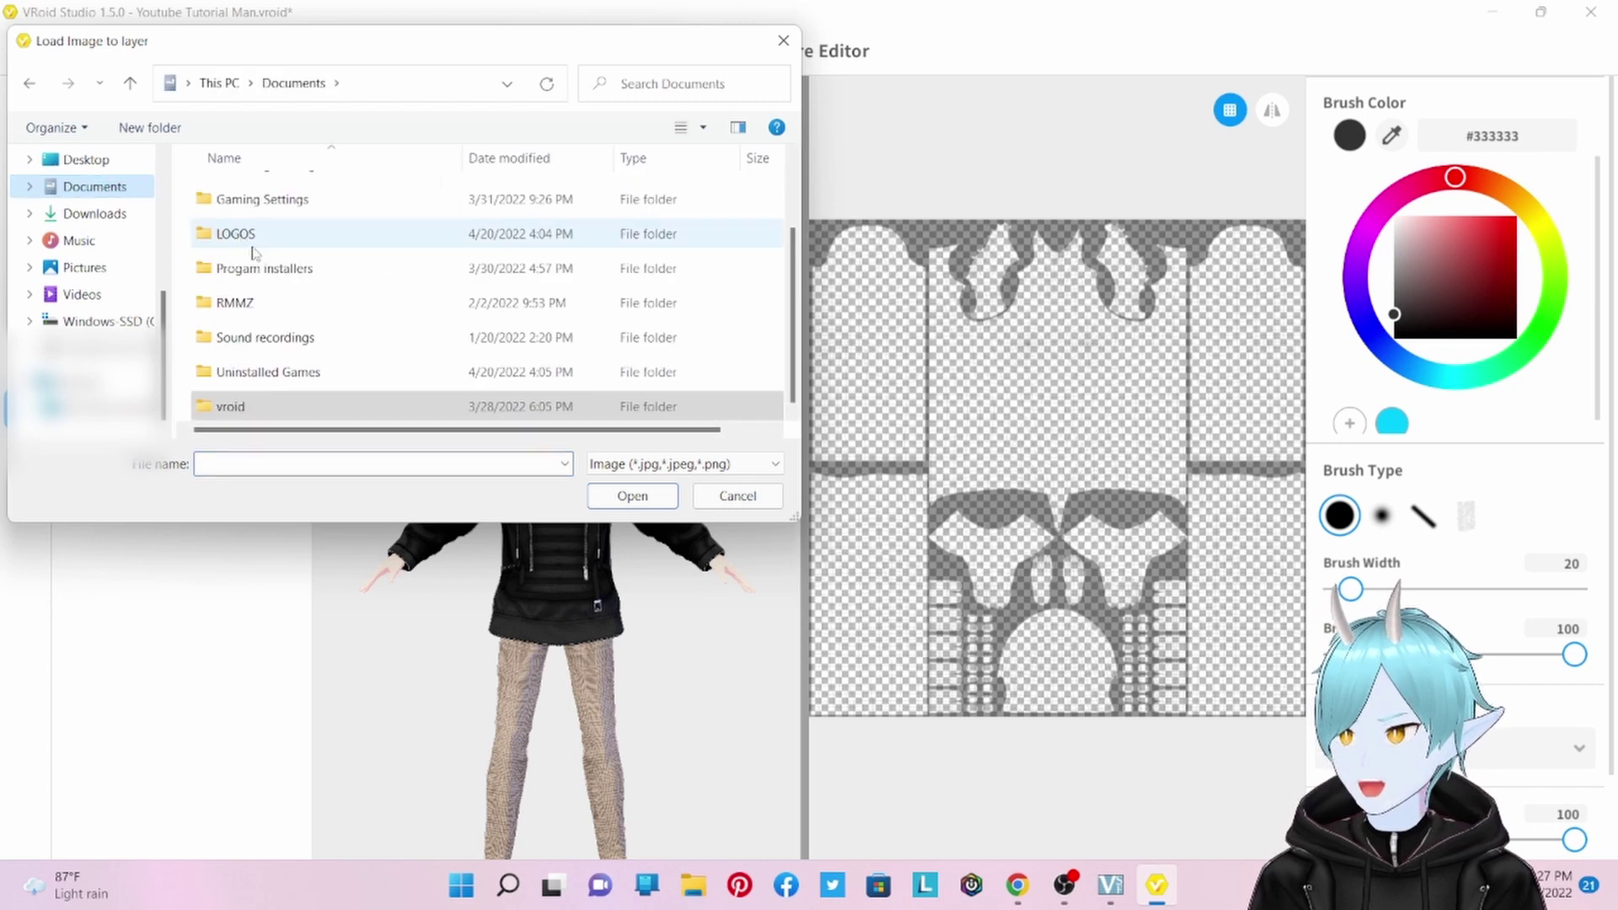
double_click(254, 406)
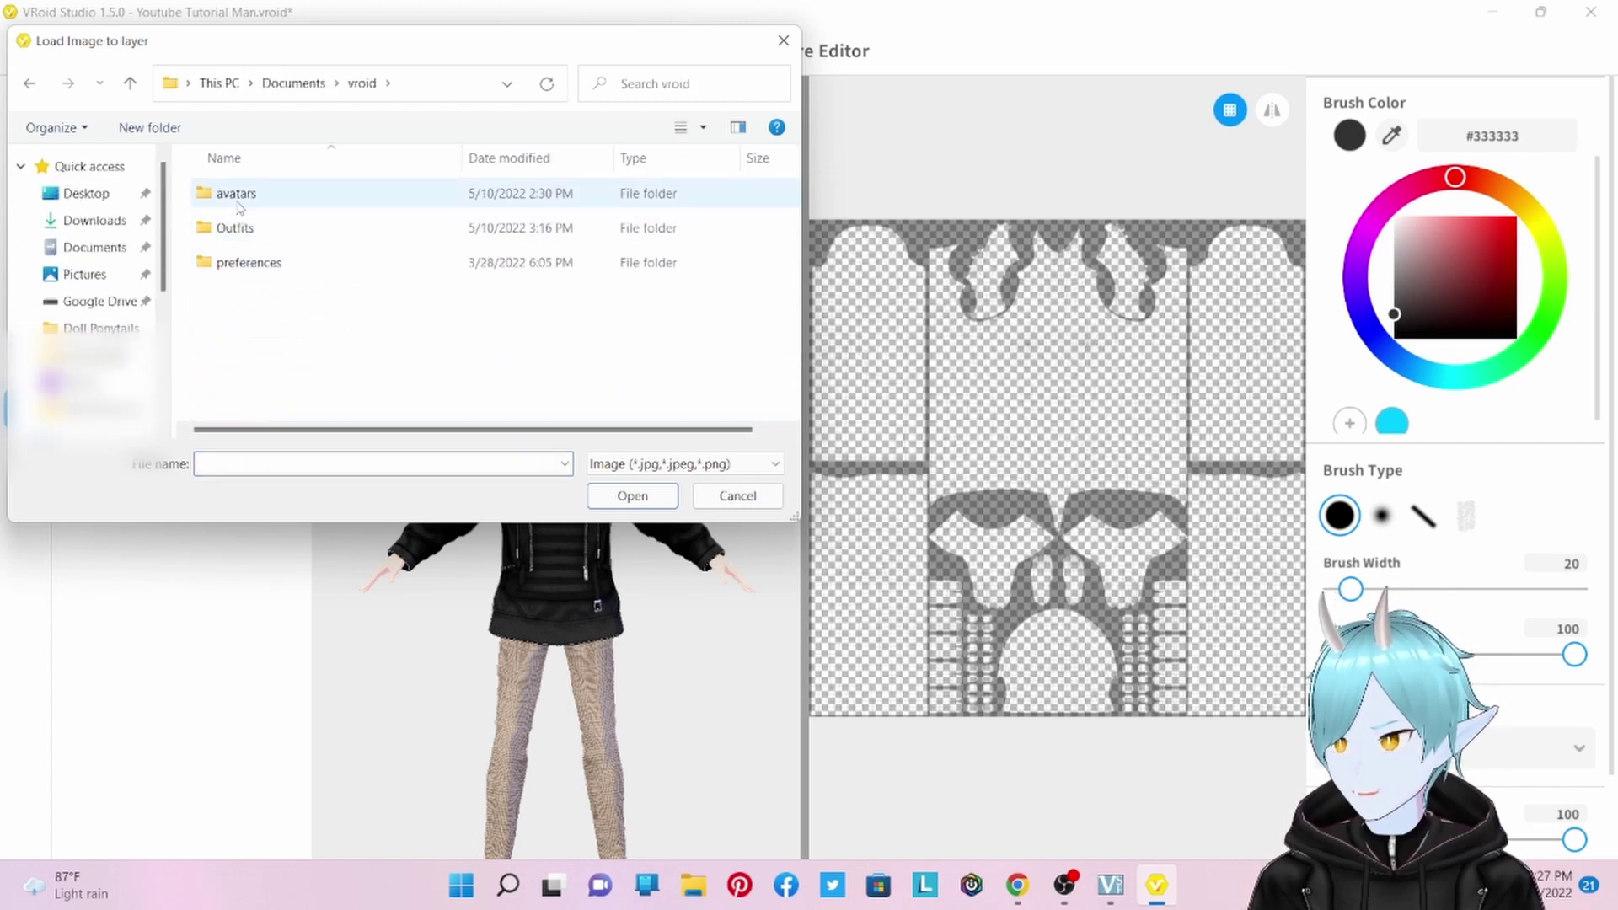
double_click(235, 228)
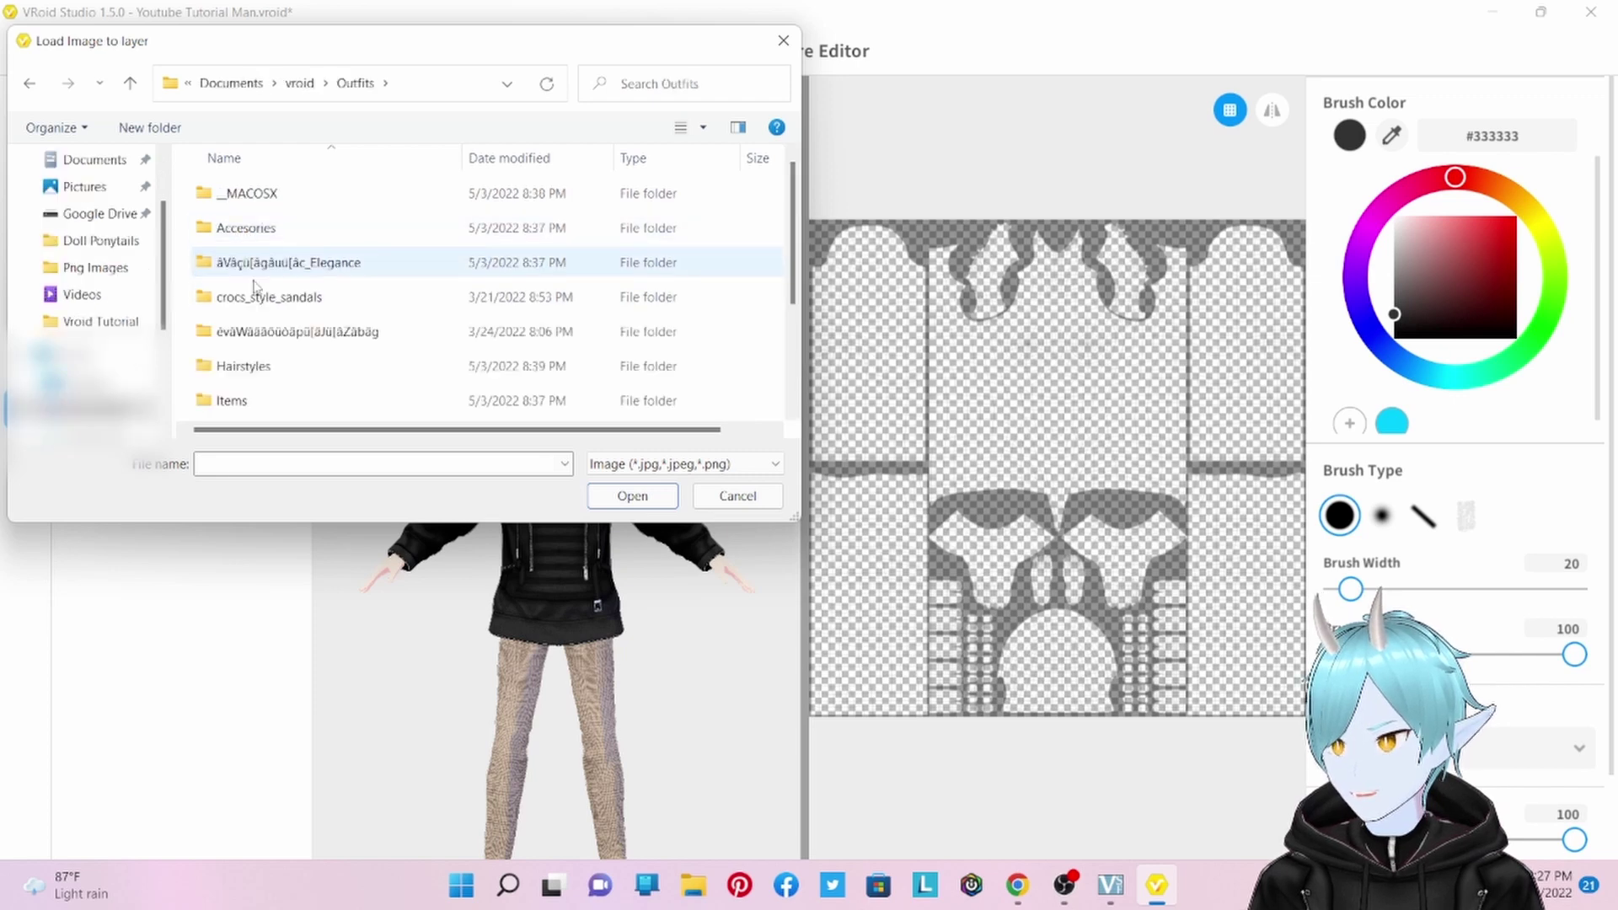
scroll(261, 294, "down", 2)
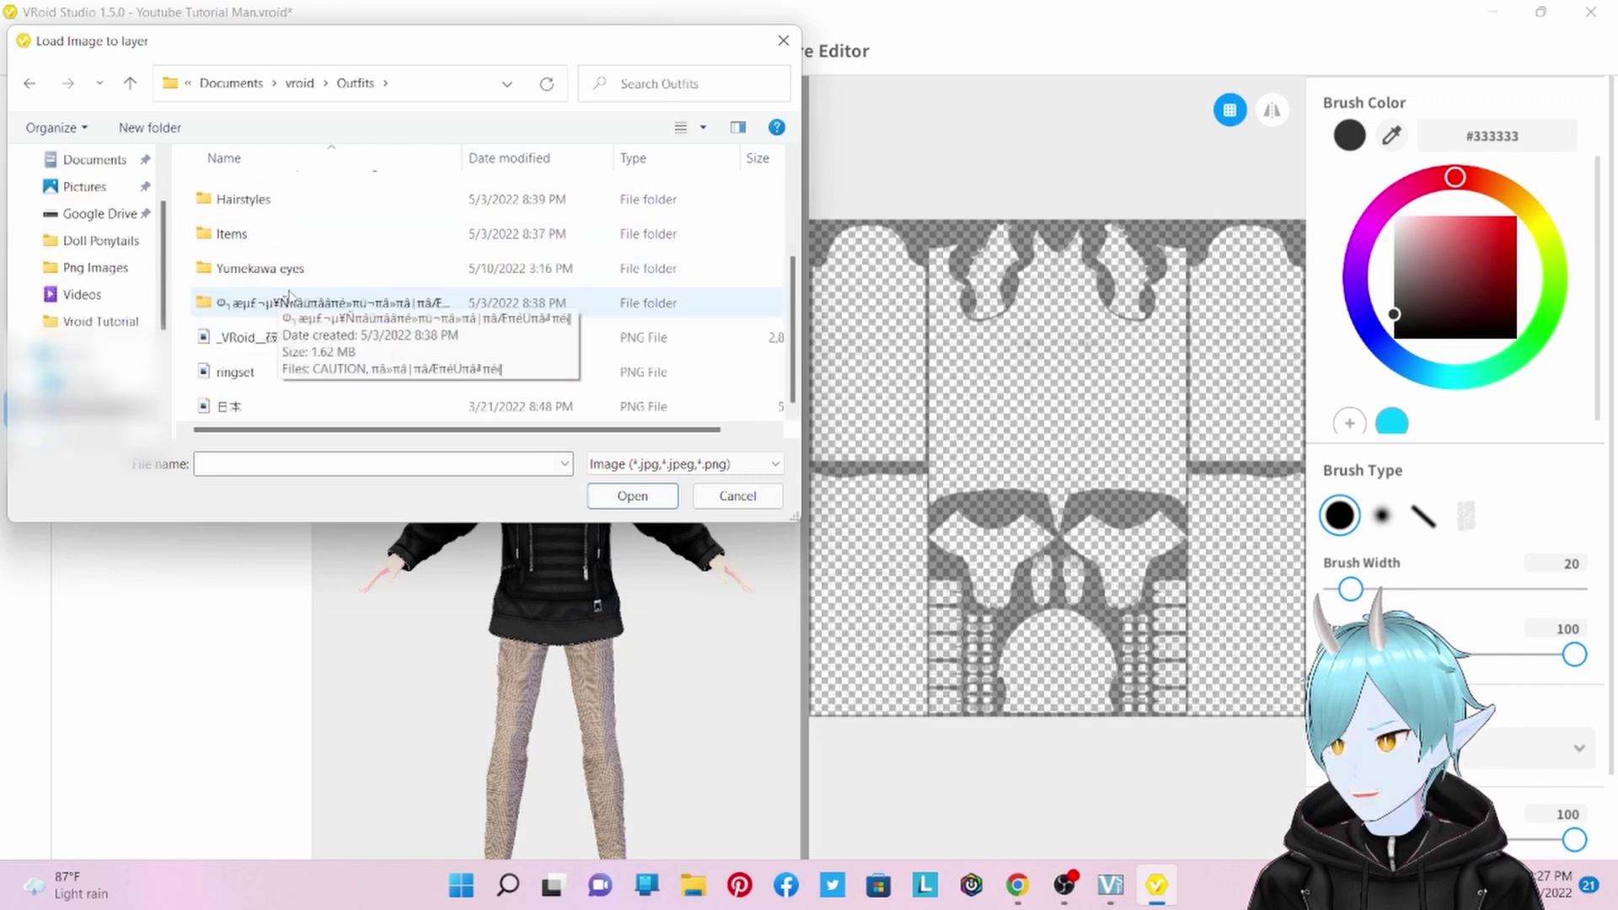
double_click(235, 372)
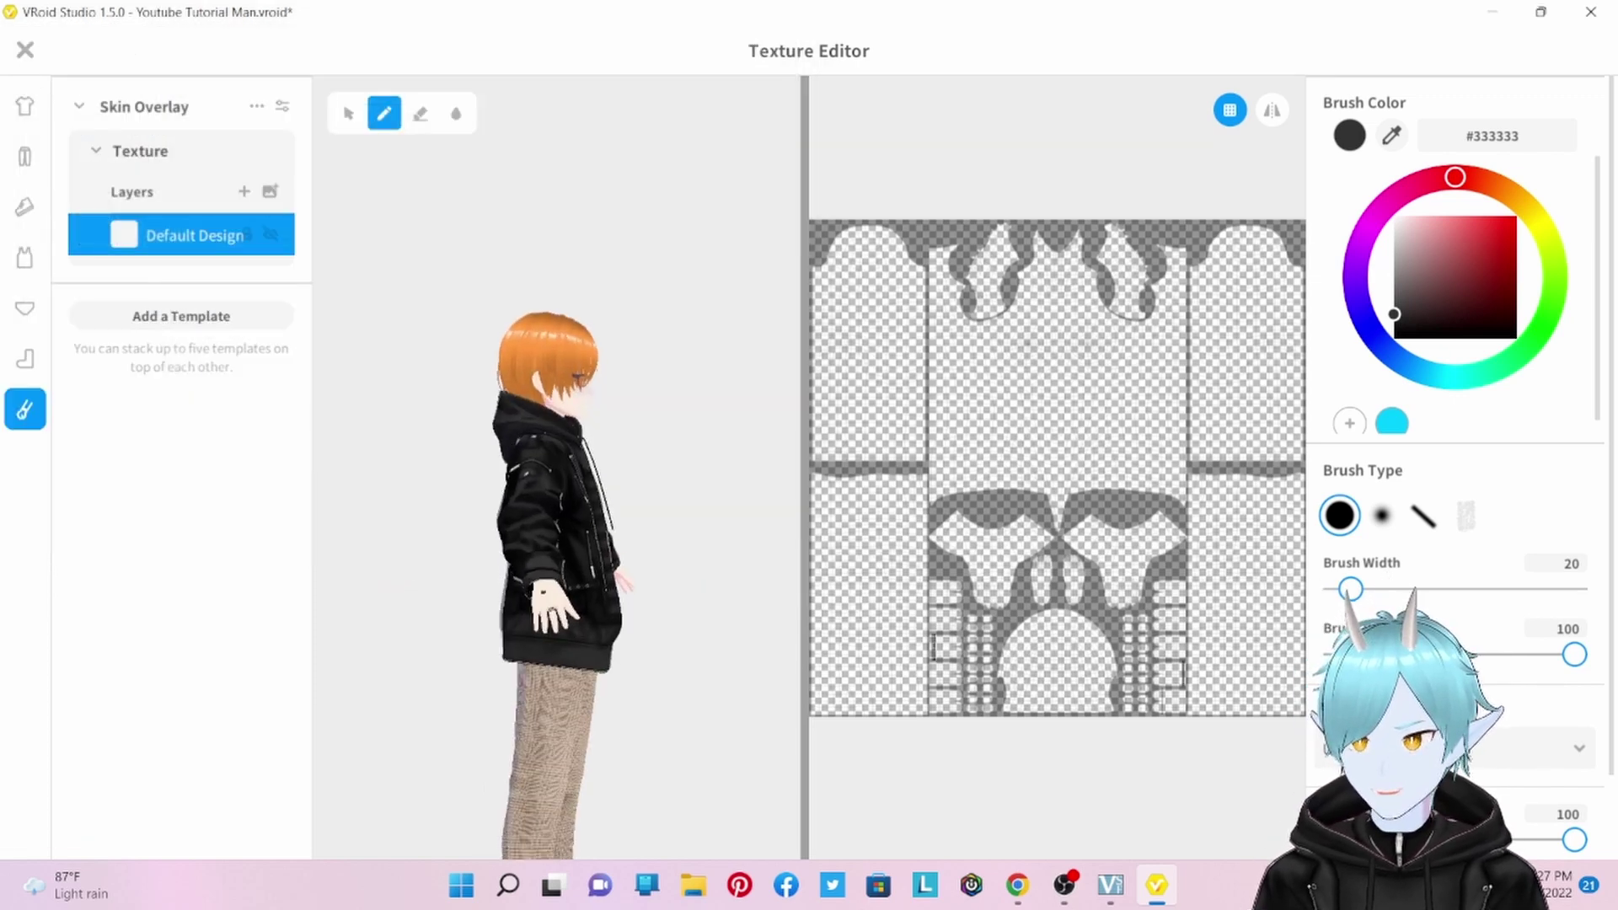
Zoom in on the avatar's hand and paint on the finger below the ring
scroll(531, 578, "up", 5)
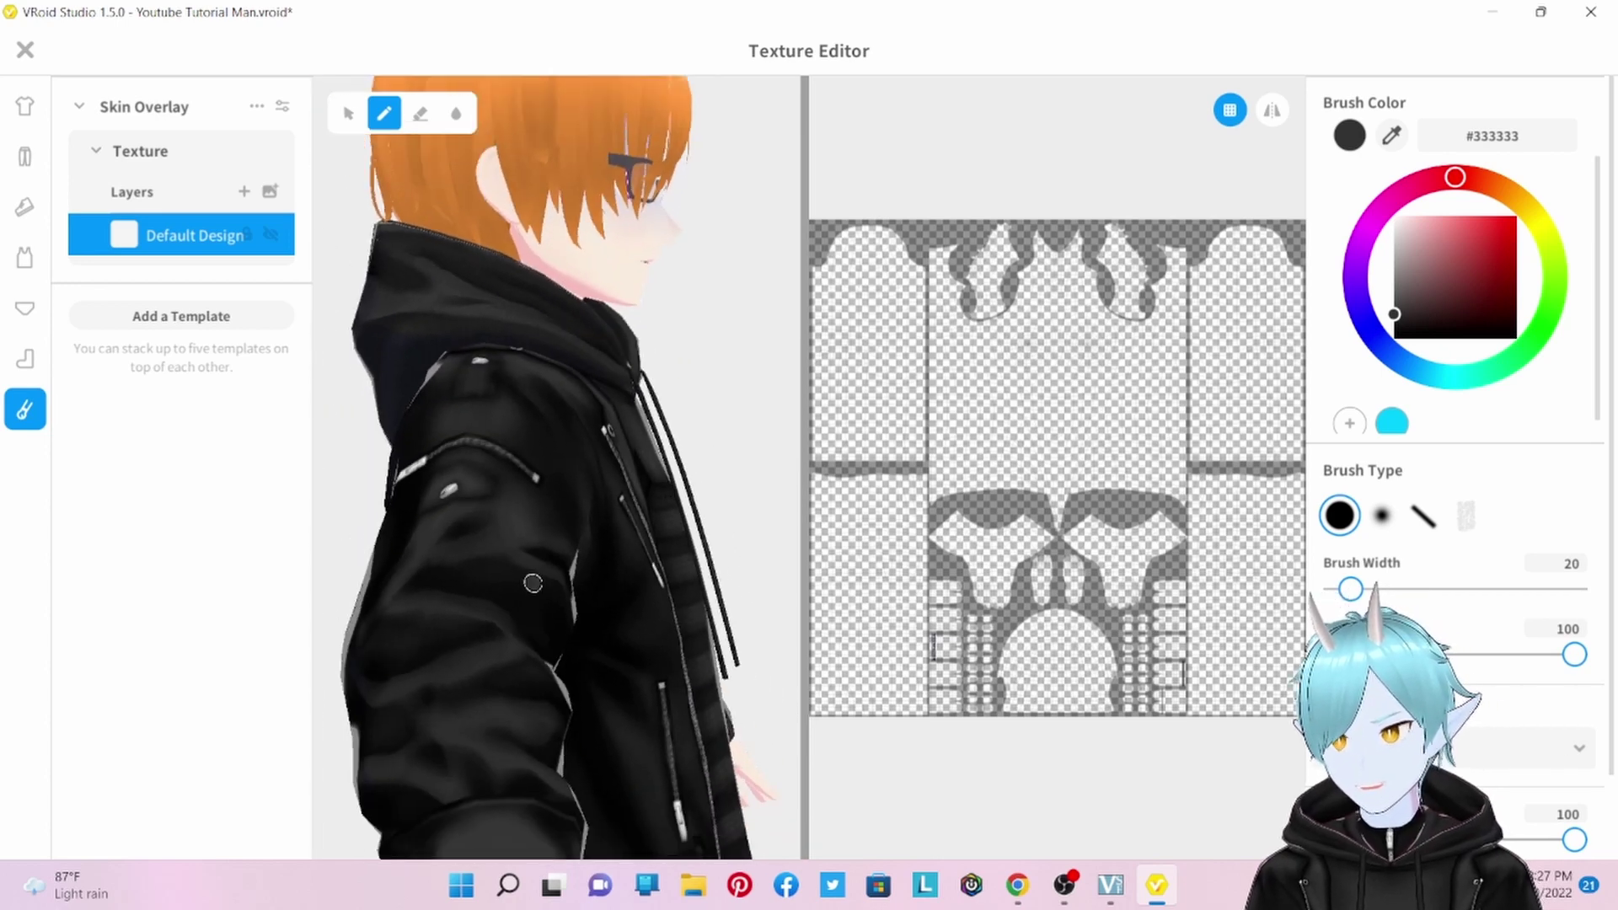
middle_click_drag(573, 625, 589, 354)
scroll(598, 505, "up", 2)
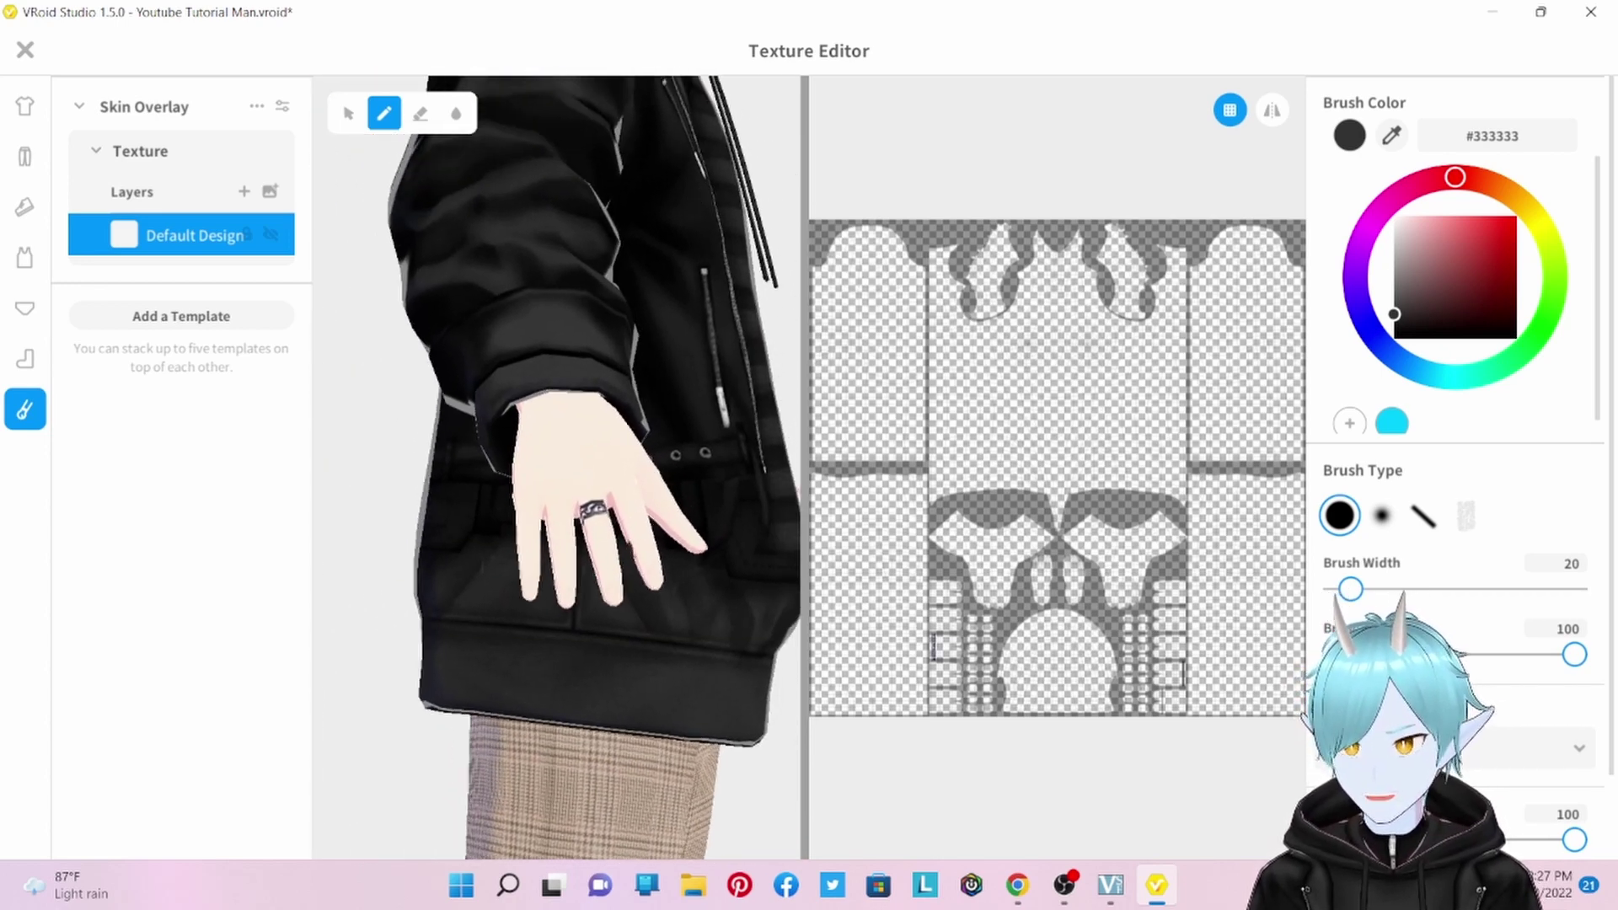
scroll(607, 666, "up", 2)
left_click(670, 680)
mouse_move(670, 680)
middle_mouse_down()
mouse_move(547, 834)
mouse_move(636, 645)
middle_mouse_up()
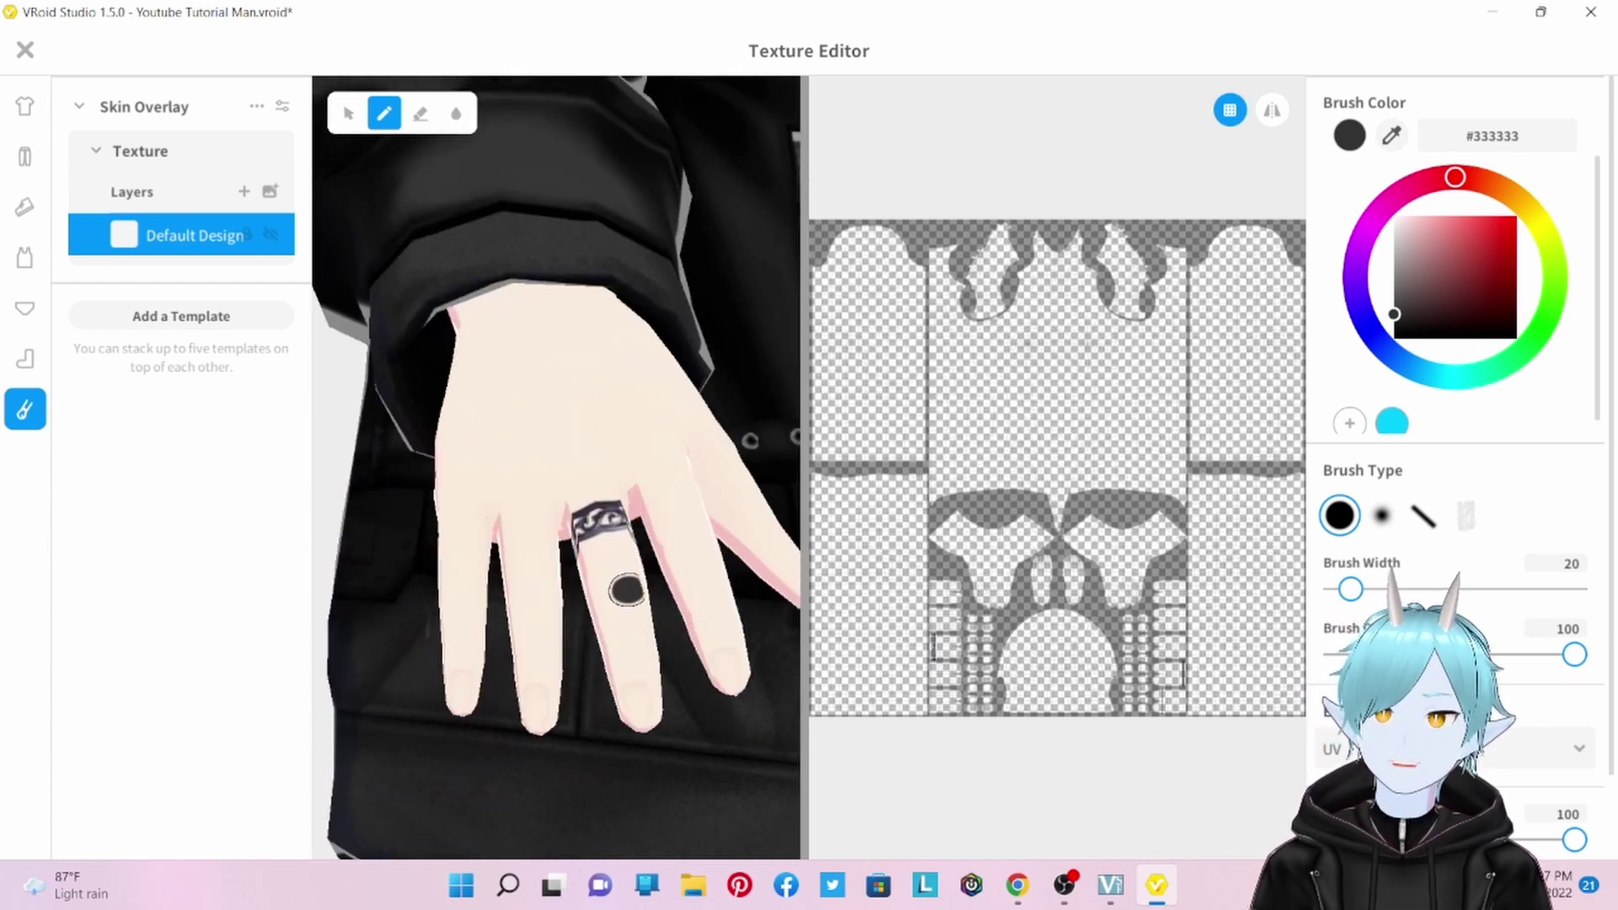
scroll(428, 558, "down", 10)
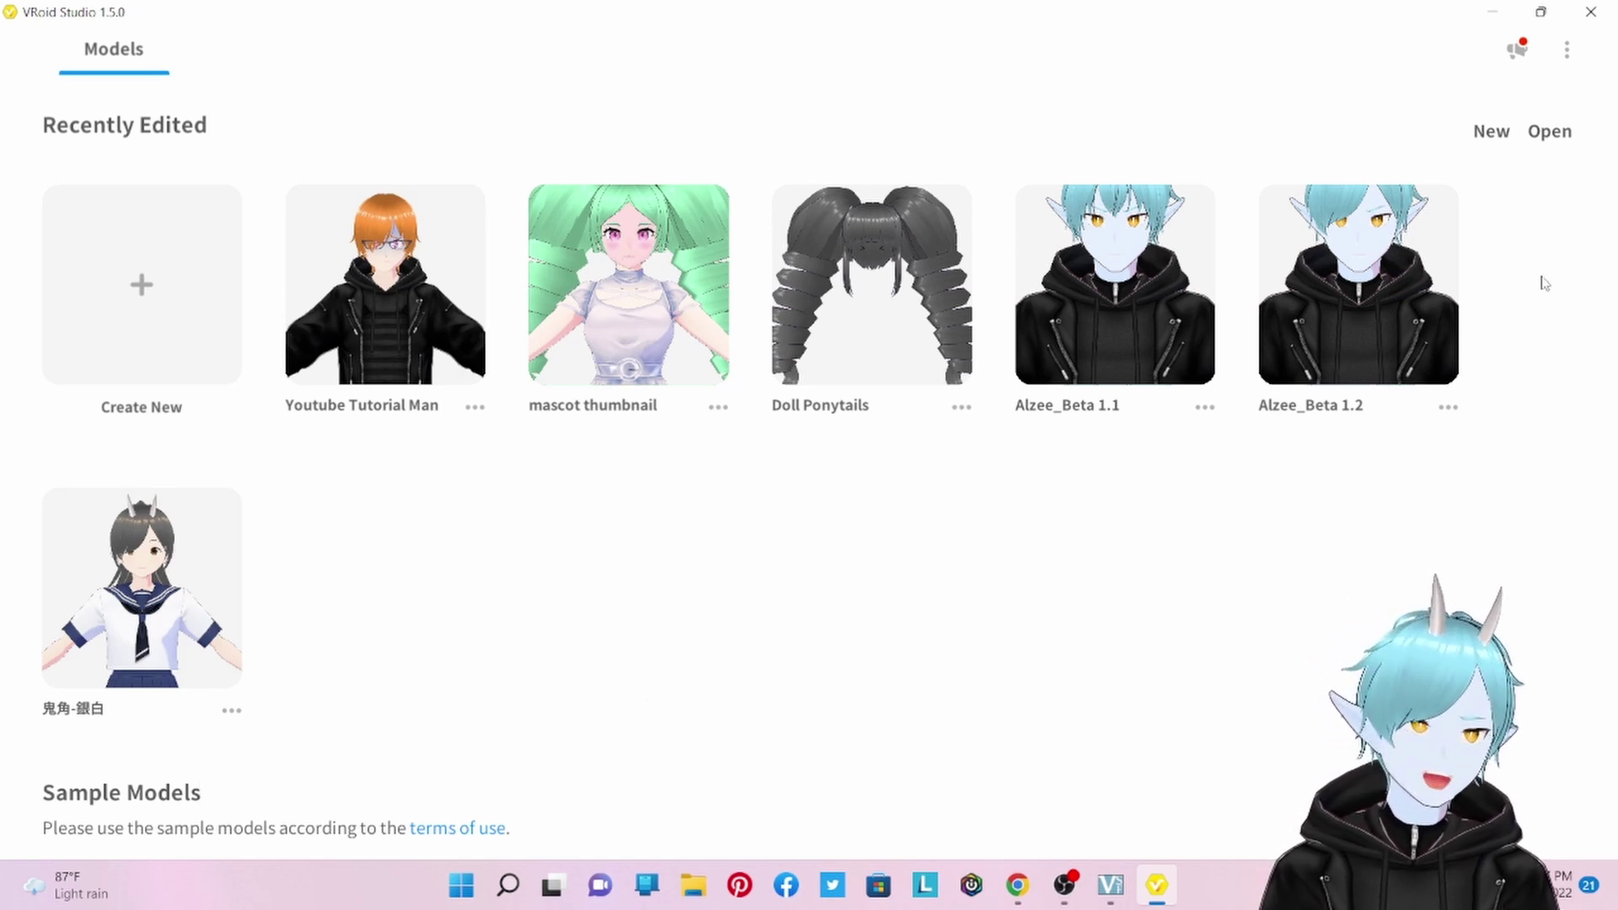
Open Doll Ponytails.vroid from the Outfits > Accesories > Doll Ponytails folder
left_click(1550, 145)
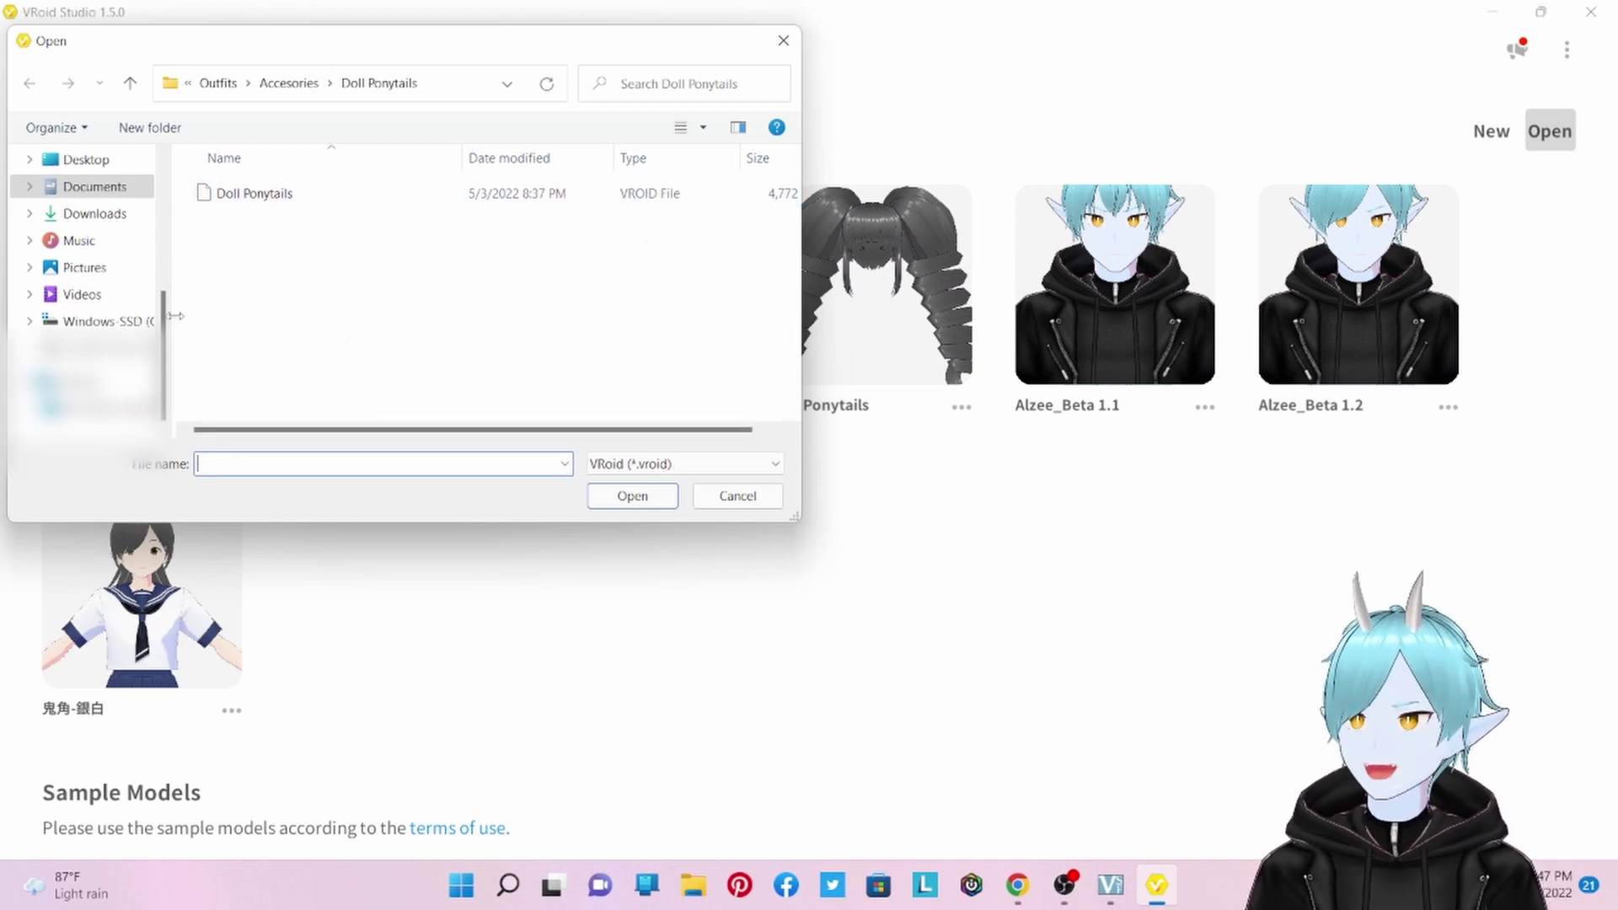
scroll(171, 323, "up", 5)
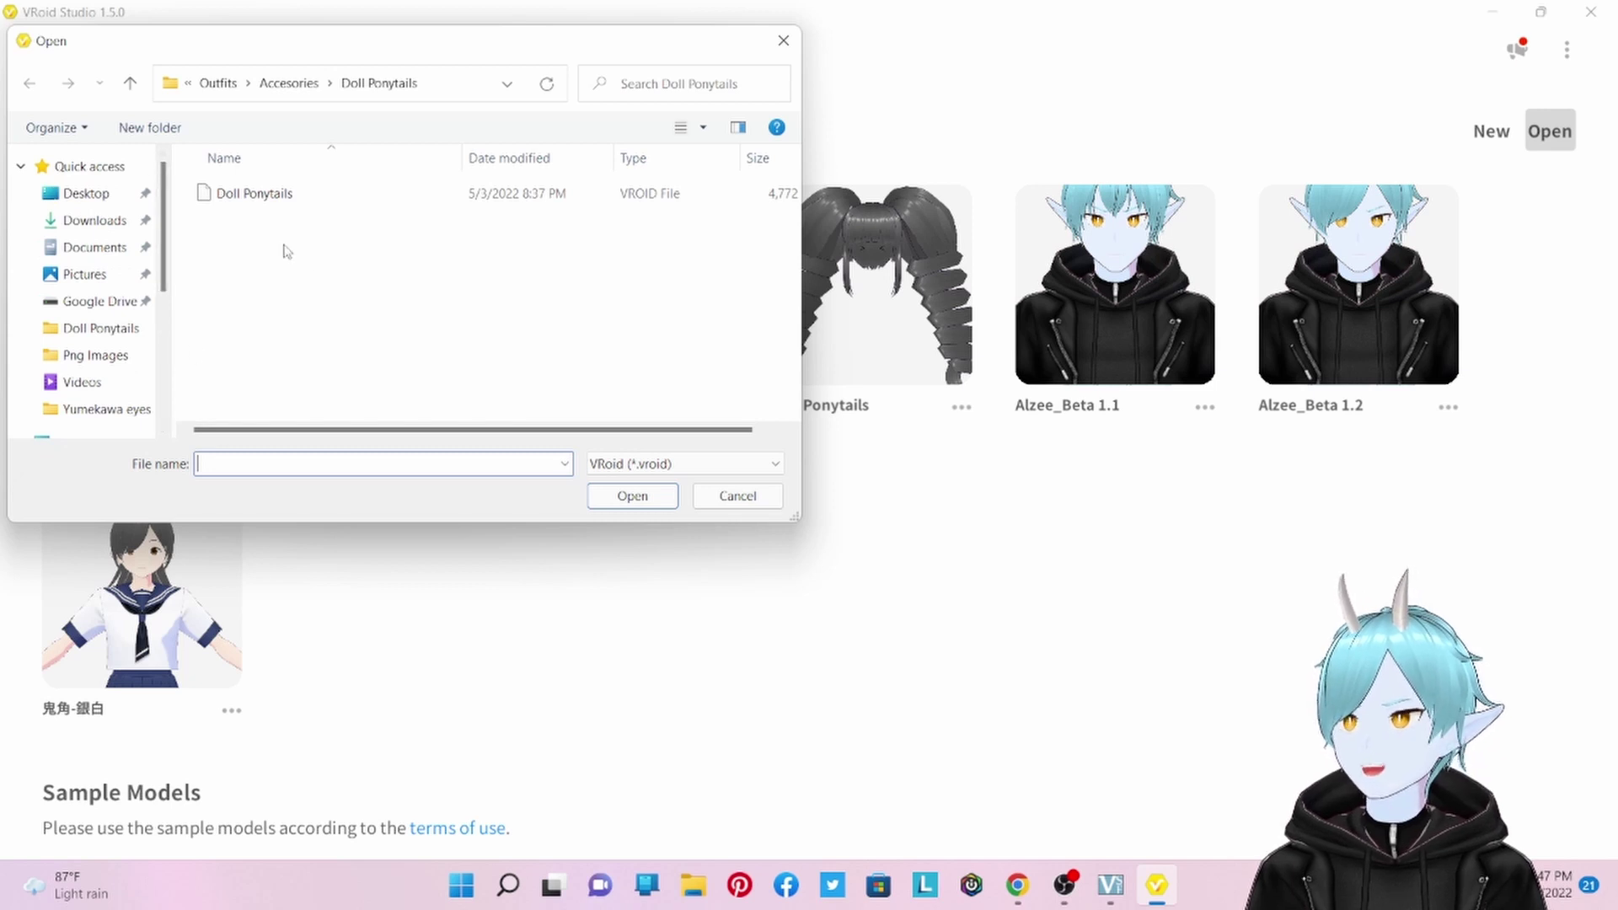
double_click(320, 199)
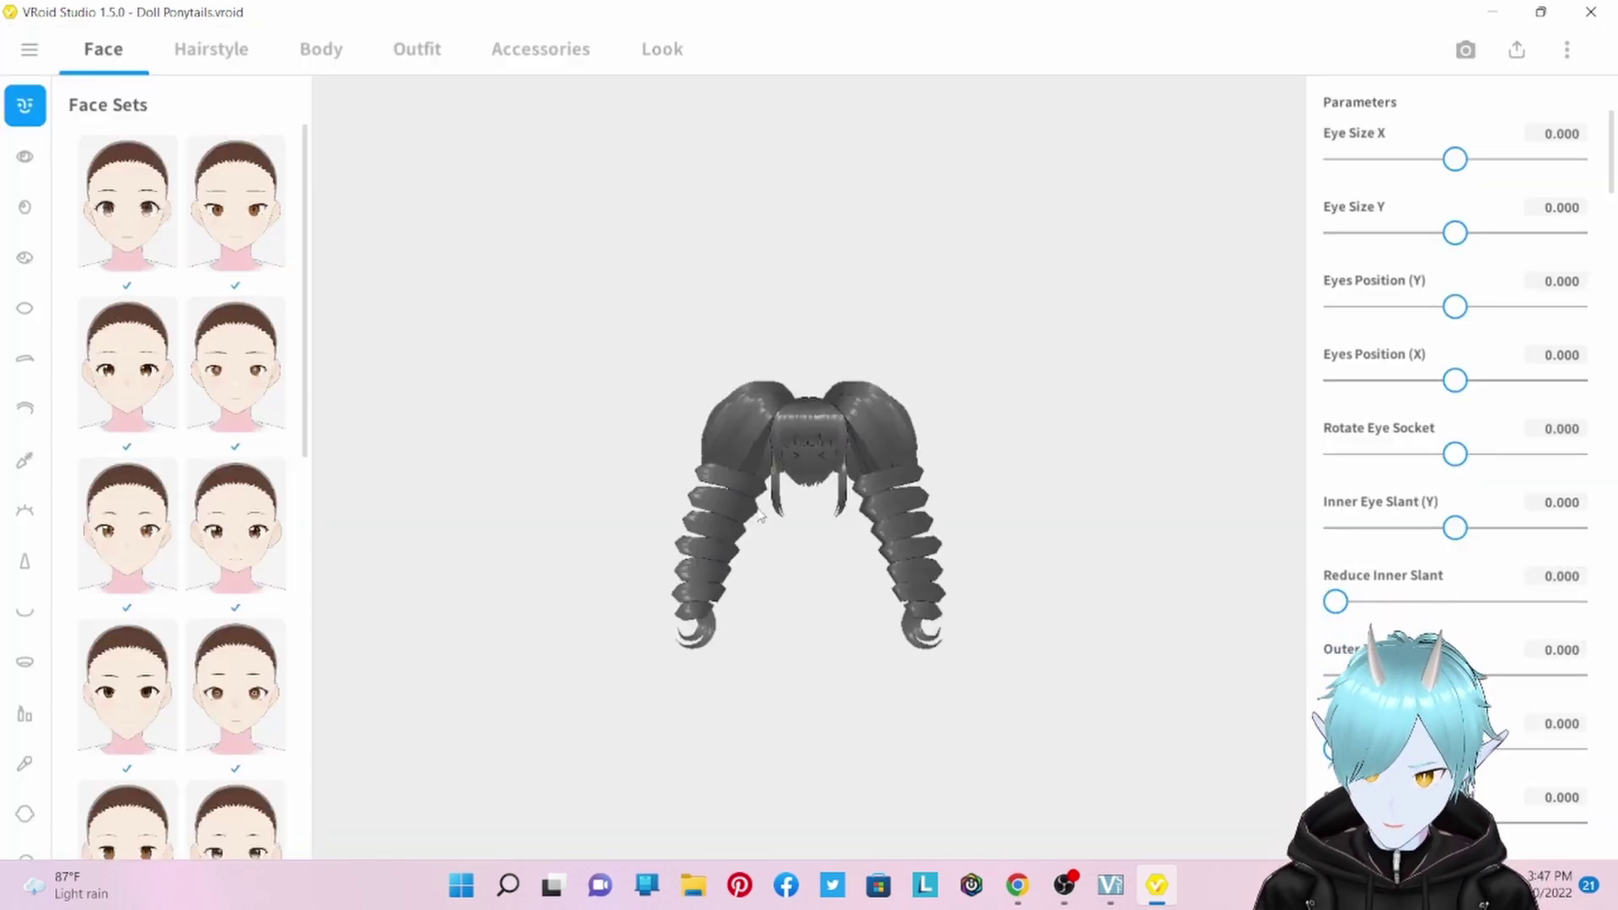
Orbit the grey drill-curl ponytails to view their side, then go back to model selection
mouse_move(745, 505)
right_mouse_down()
mouse_move(603, 508)
mouse_move(665, 519)
mouse_move(753, 500)
mouse_move(741, 506)
right_mouse_up()
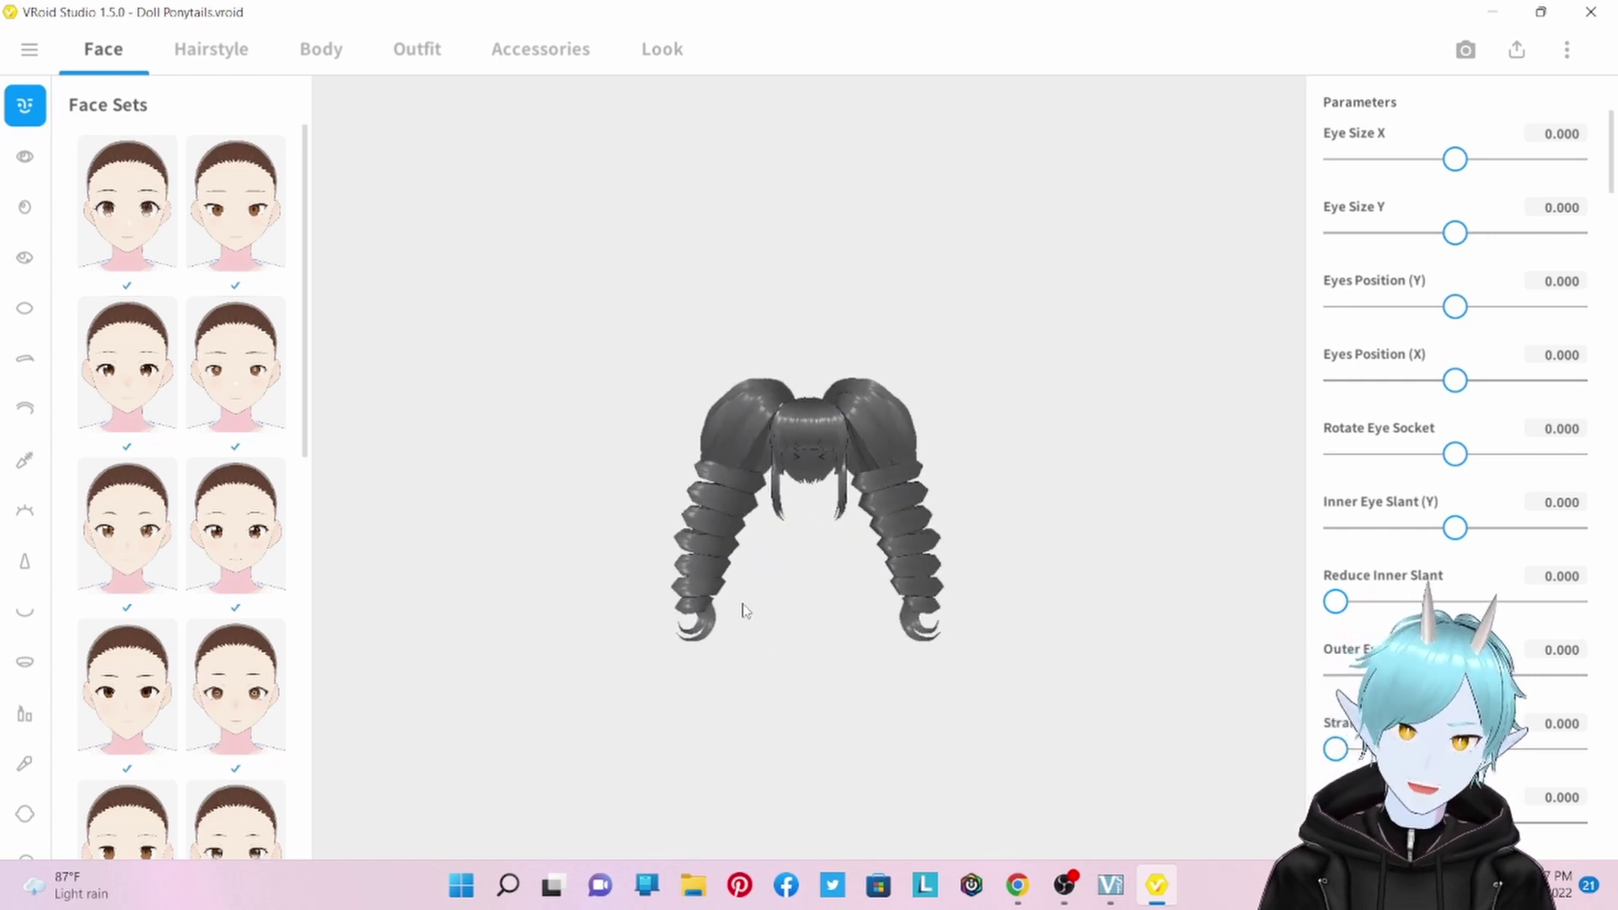
right_click_drag(758, 583, 840, 560)
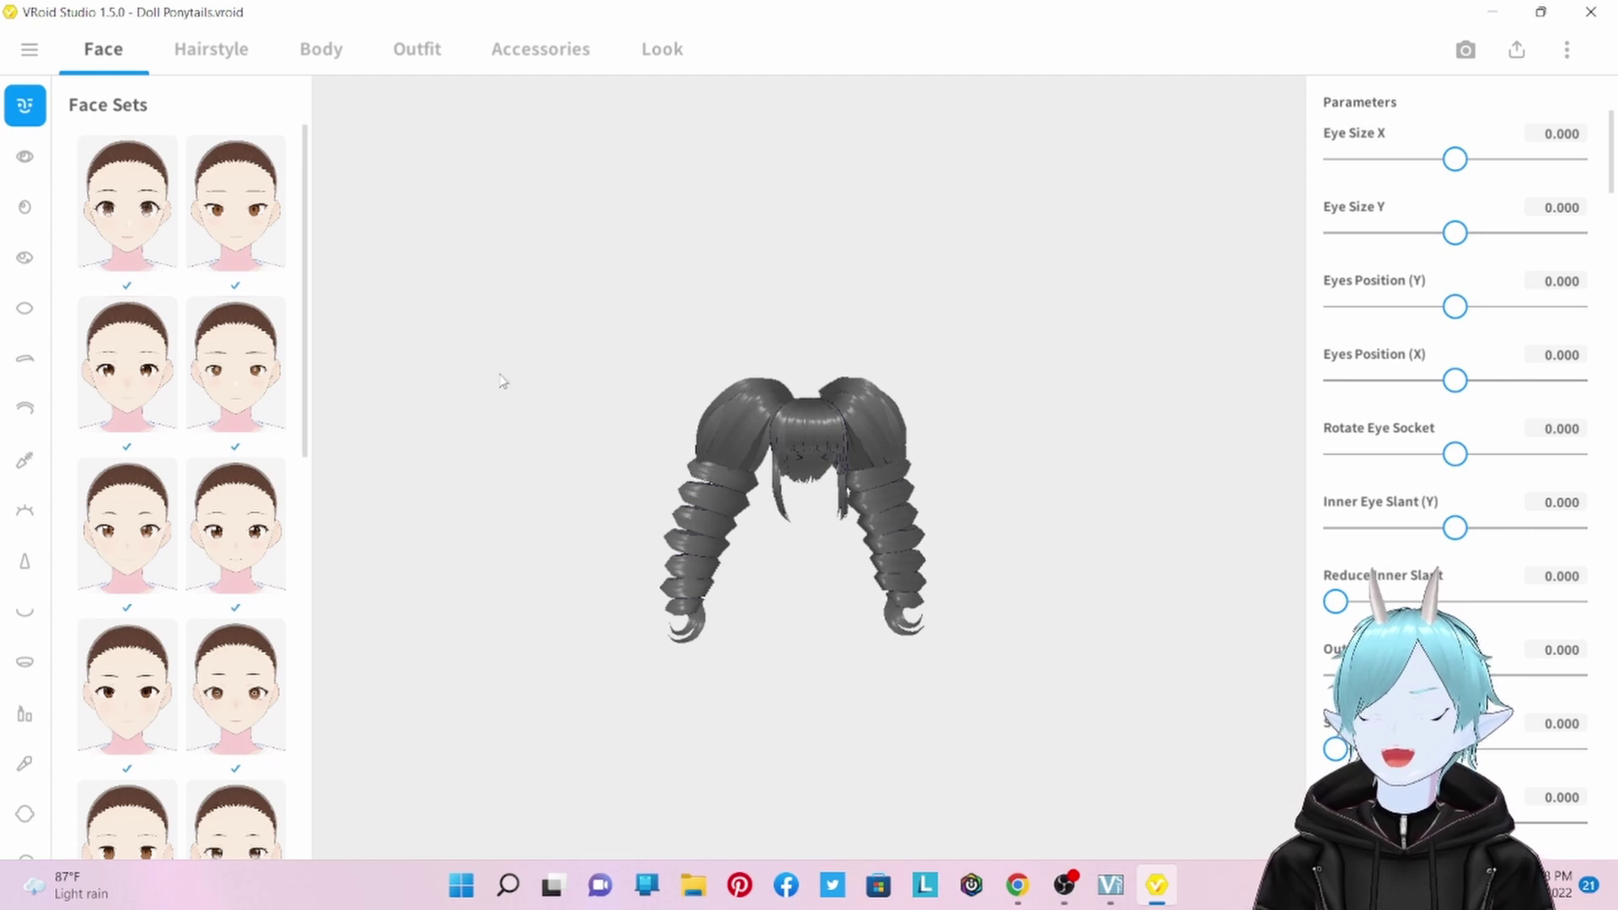
left_click(31, 51)
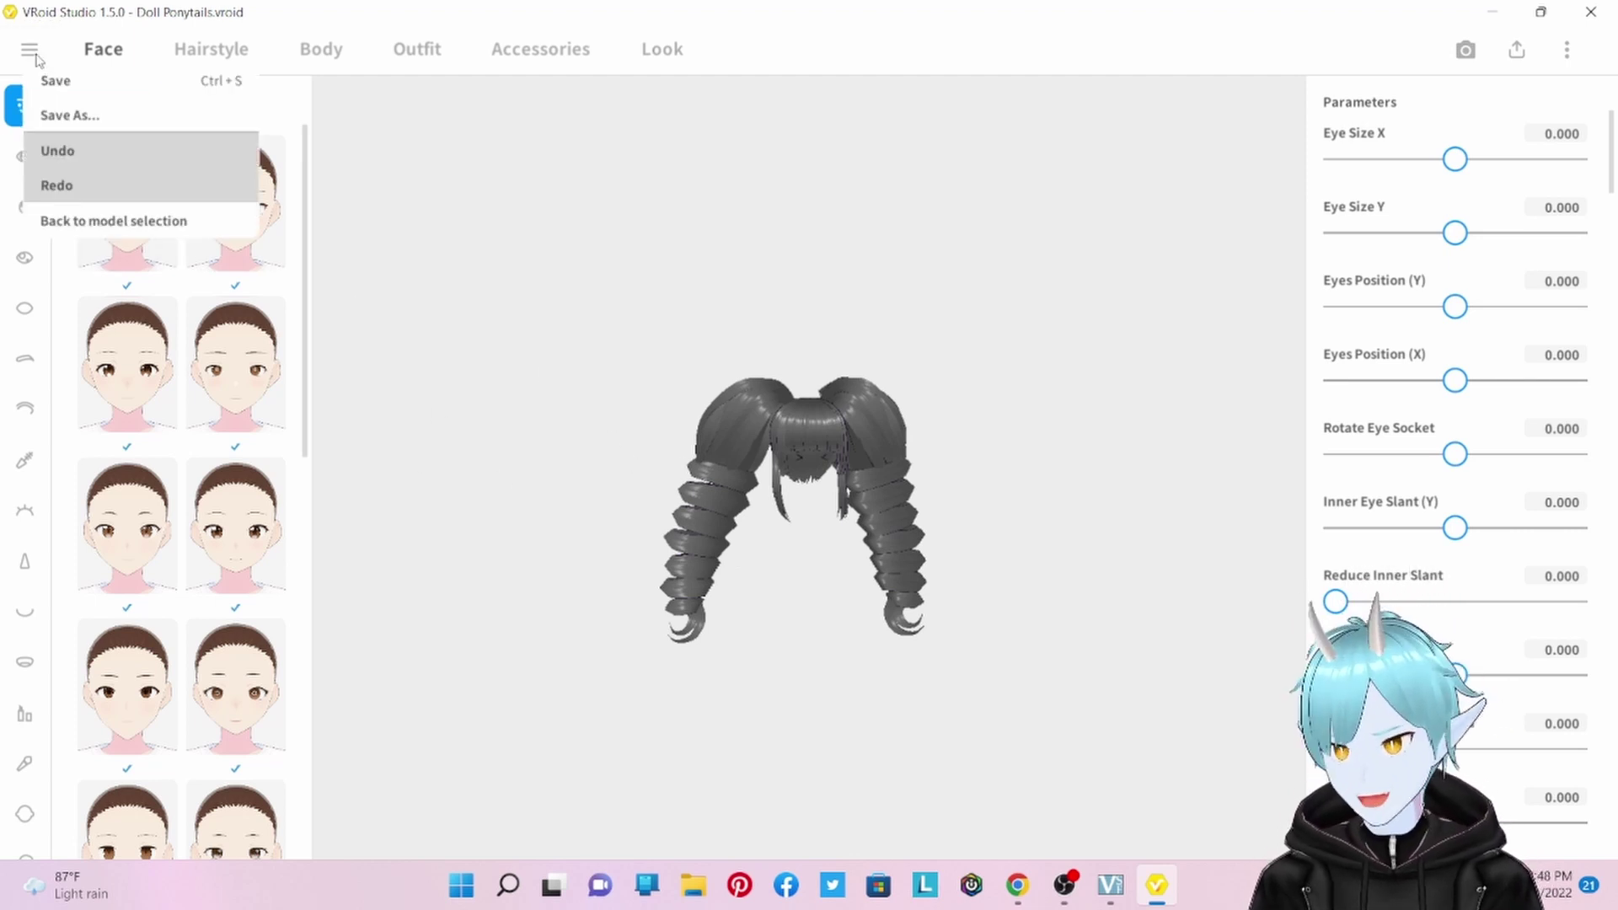
left_click(80, 221)
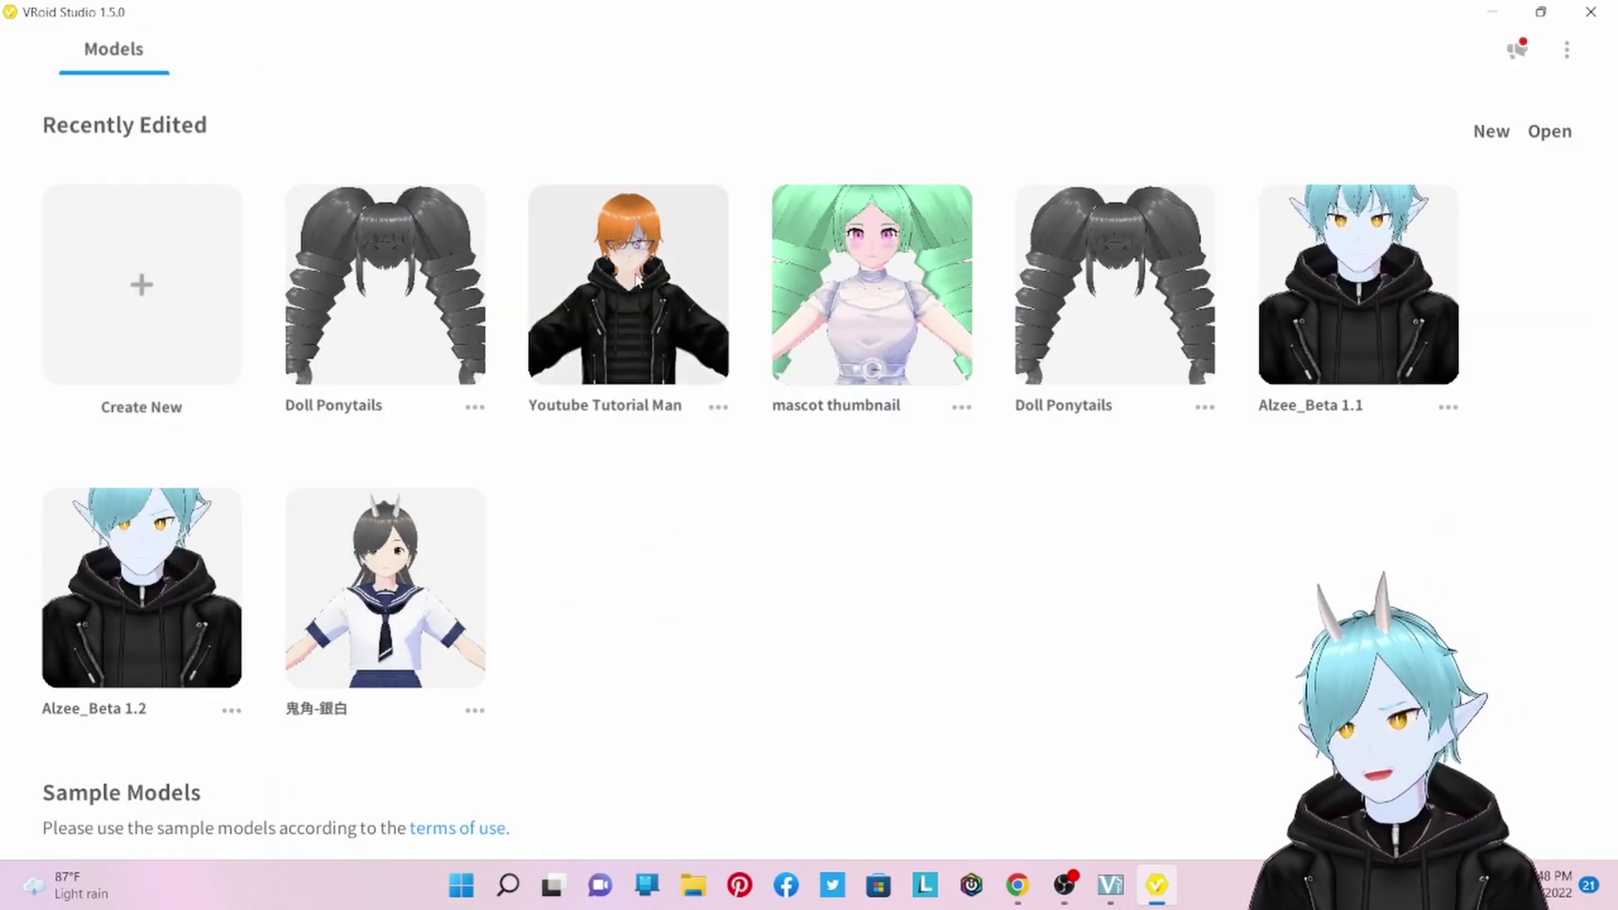
Open the Youtube Tutorial Man avatar and view its custom front hair items
left_click(588, 282)
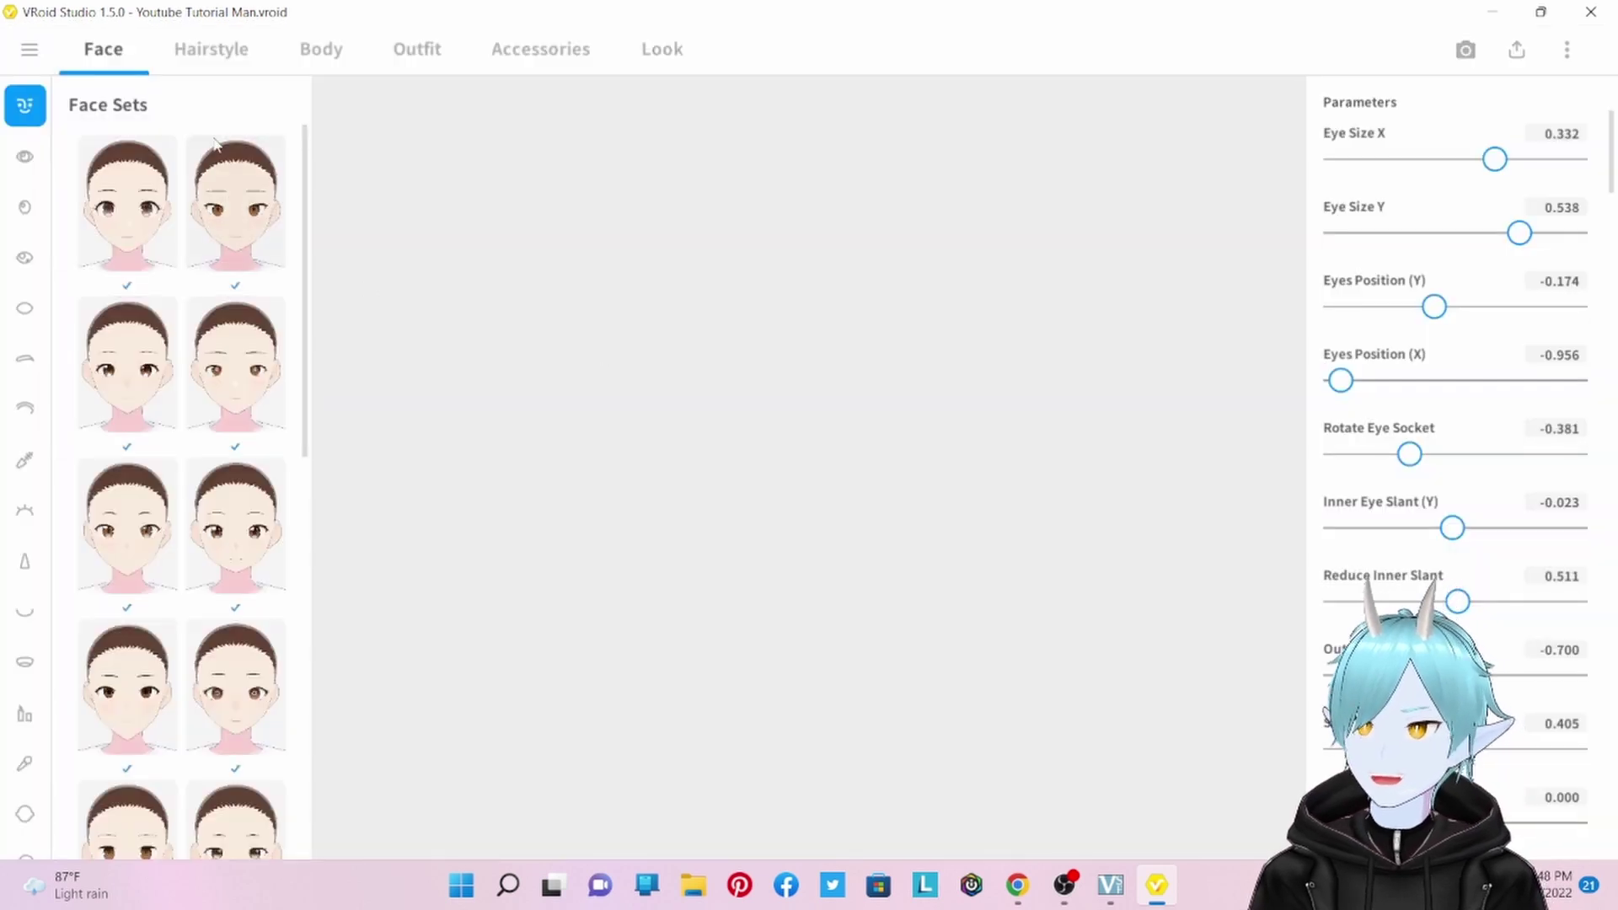
left_click(203, 53)
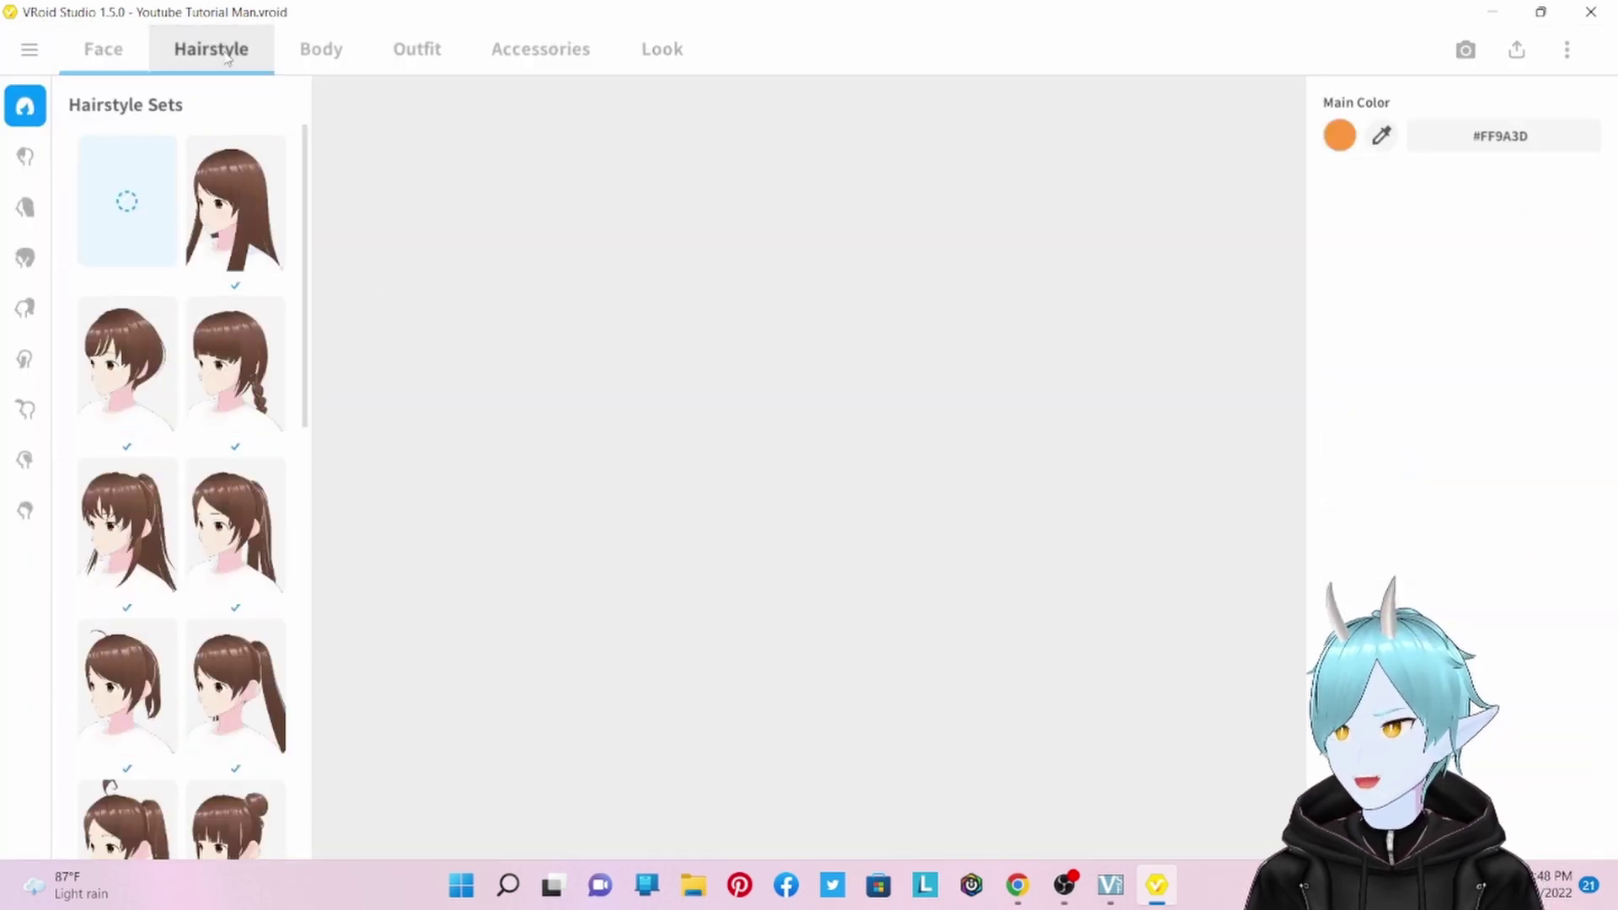
left_click(25, 157)
left_click(267, 154)
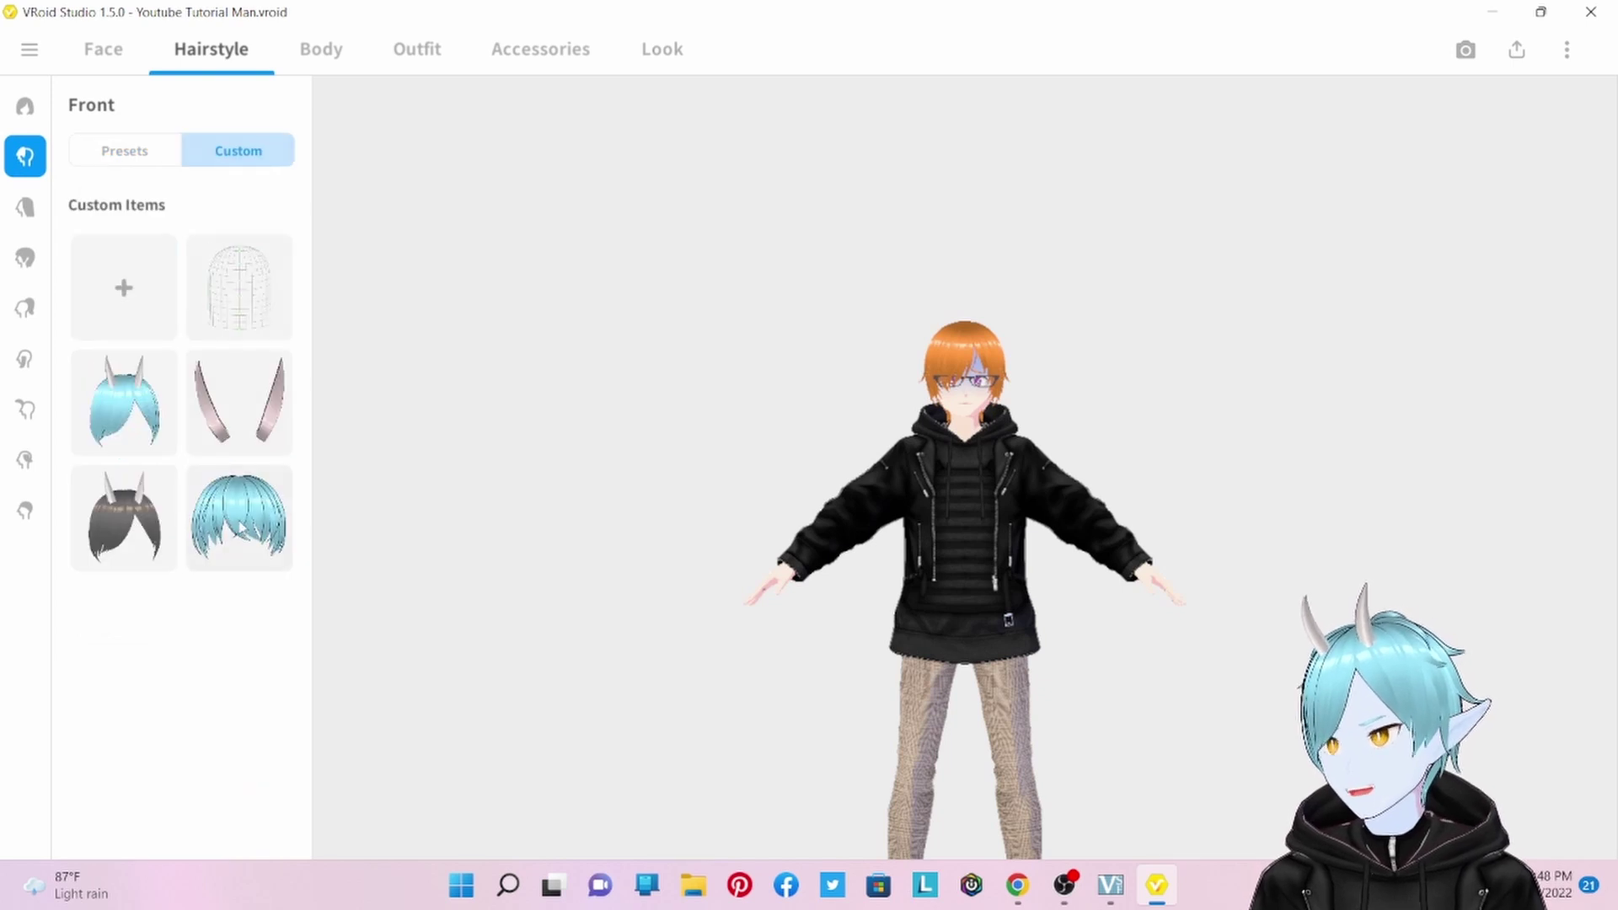
Check the custom back hair and overall hair items, ending on custom Extensions
left_click(25, 207)
left_click(270, 160)
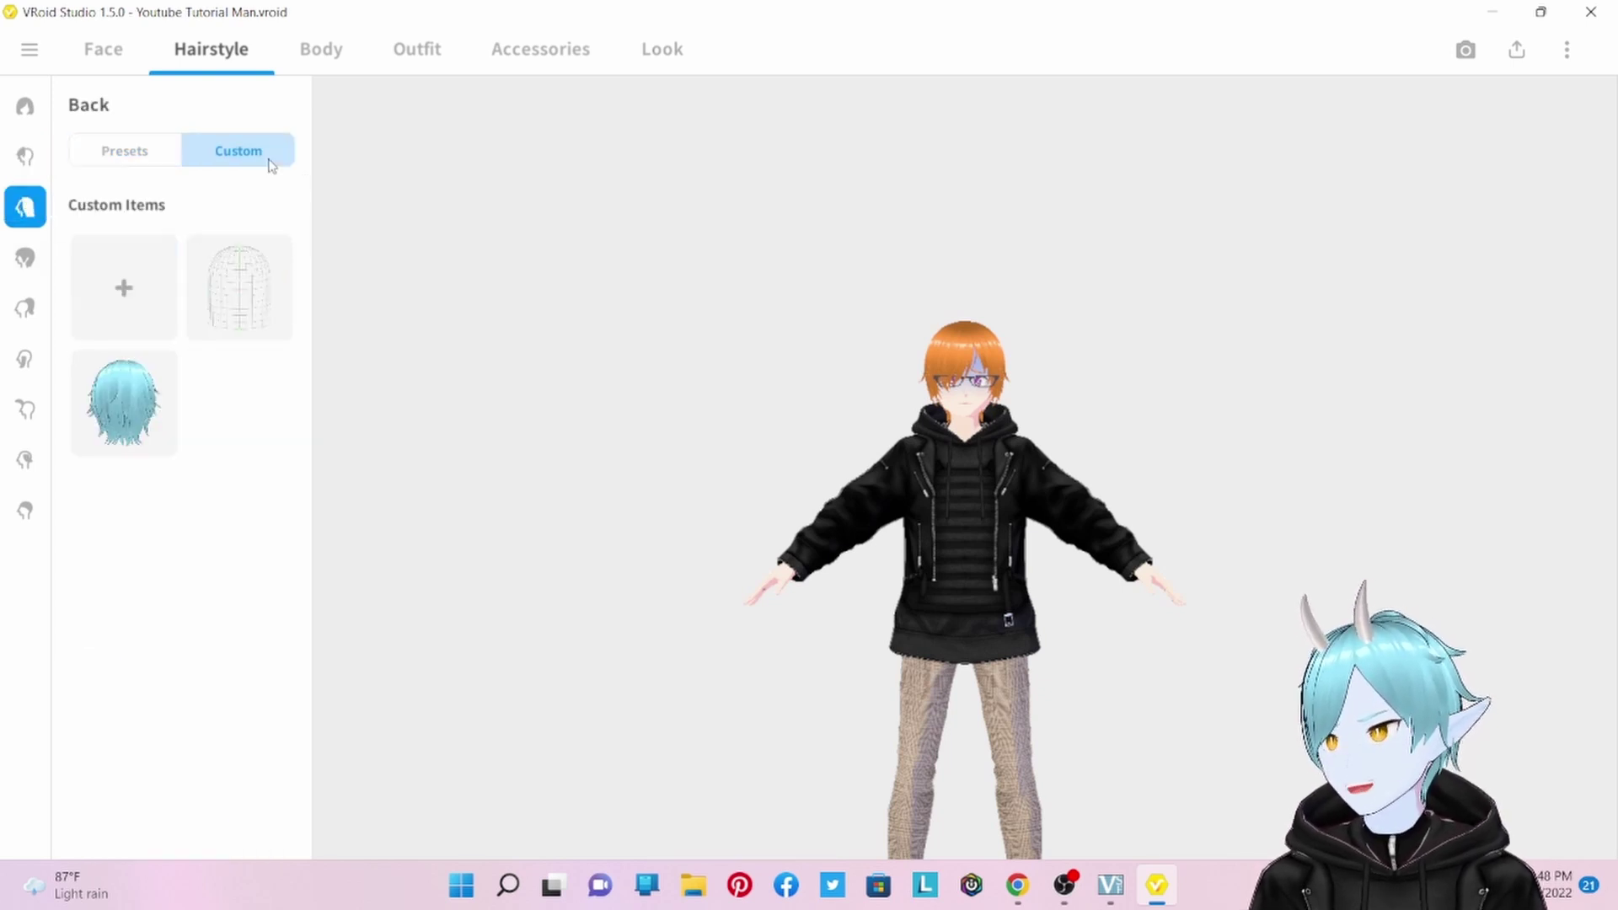
left_click(25, 258)
left_click(253, 149)
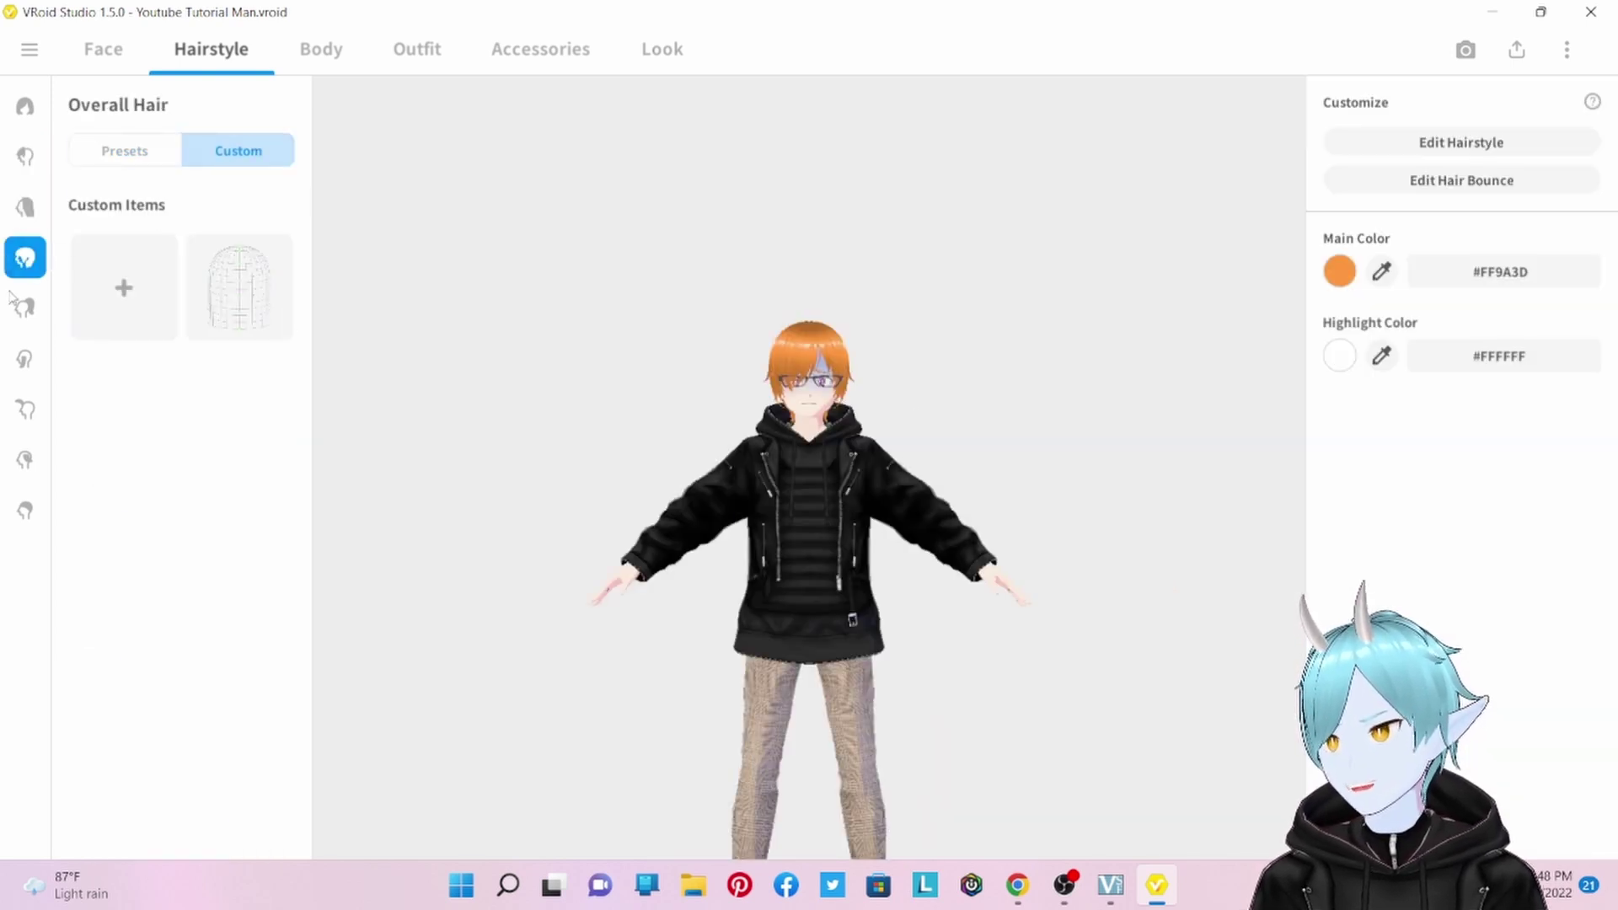
left_click(25, 309)
left_click(238, 156)
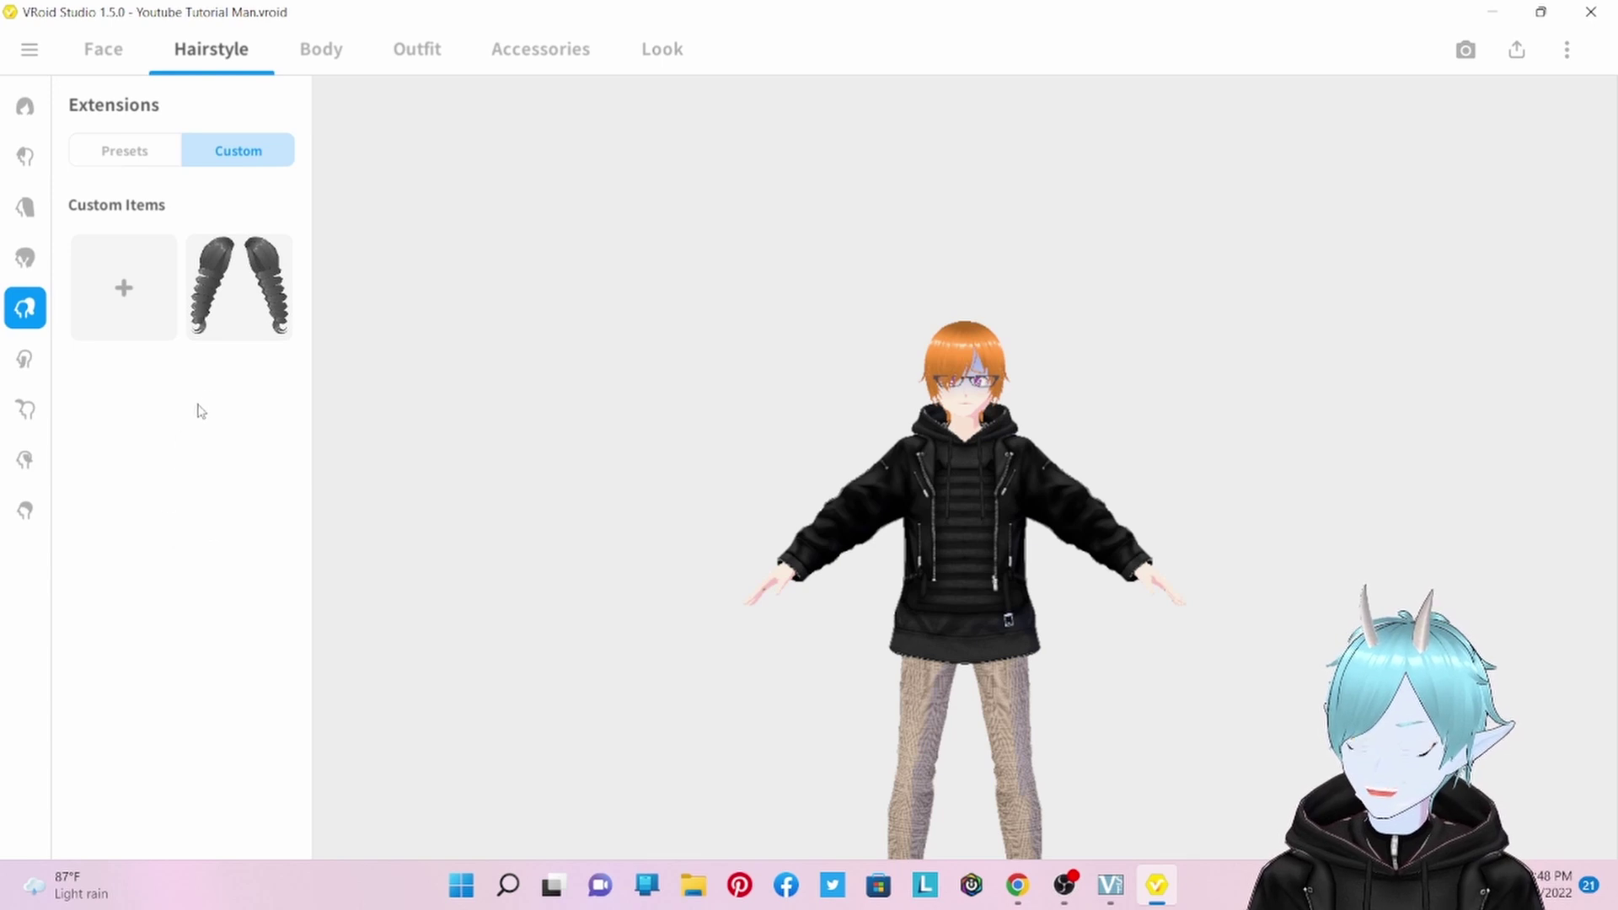
Add the drill-ponytail extensions and set their main colour to orange #FF7A3D
left_click(240, 292)
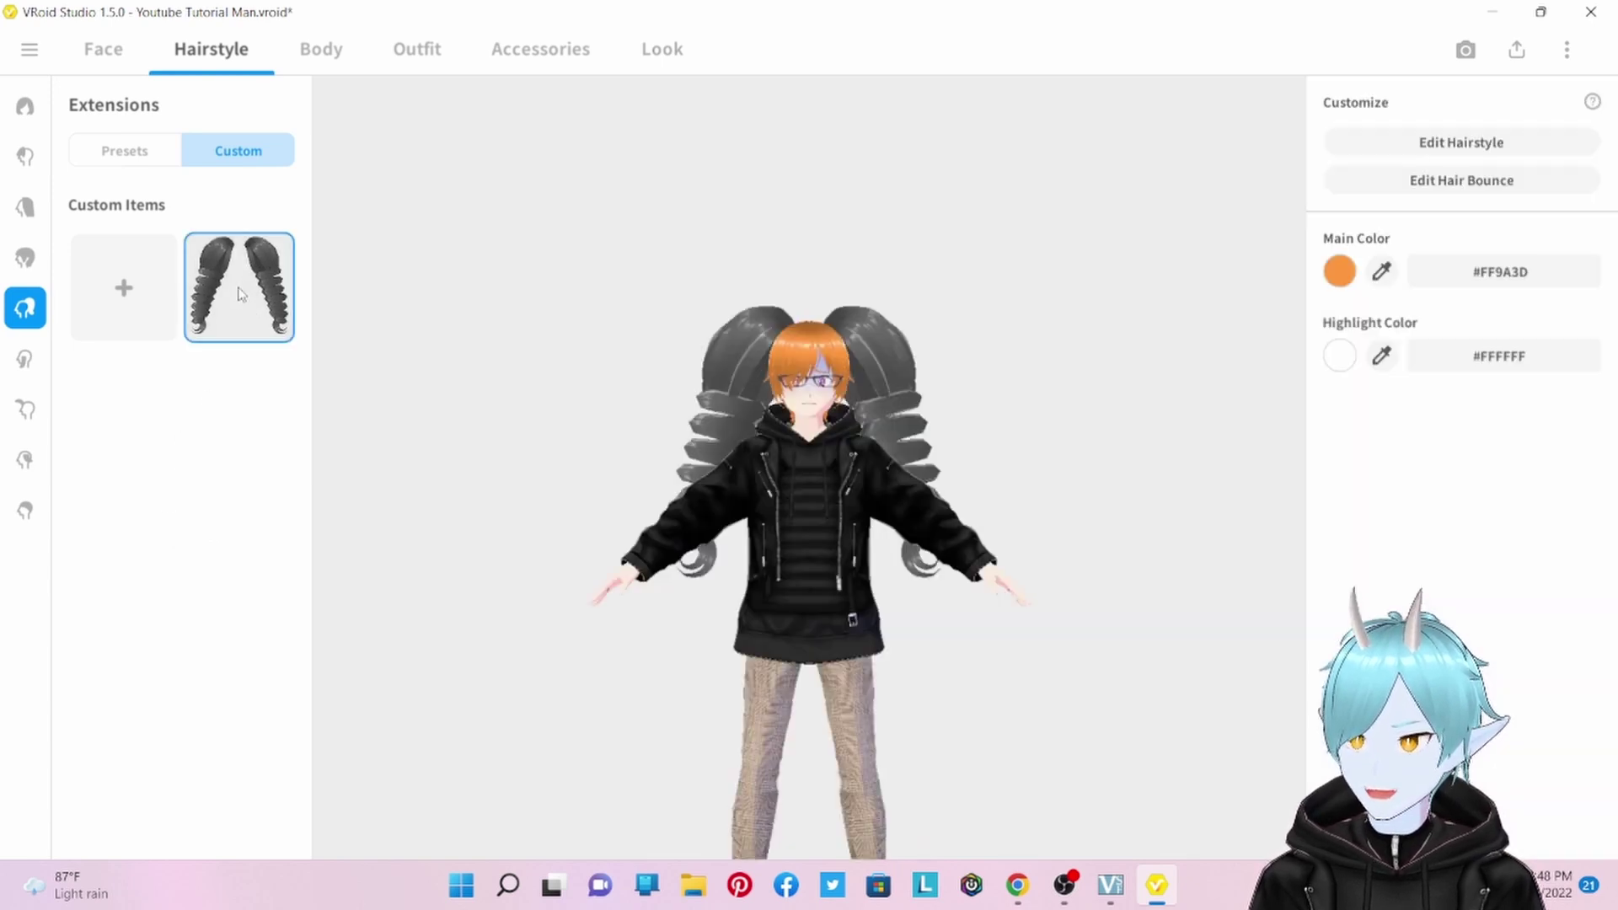
mouse_move(698, 468)
left_mouse_down()
mouse_move(887, 475)
mouse_move(710, 478)
left_mouse_up()
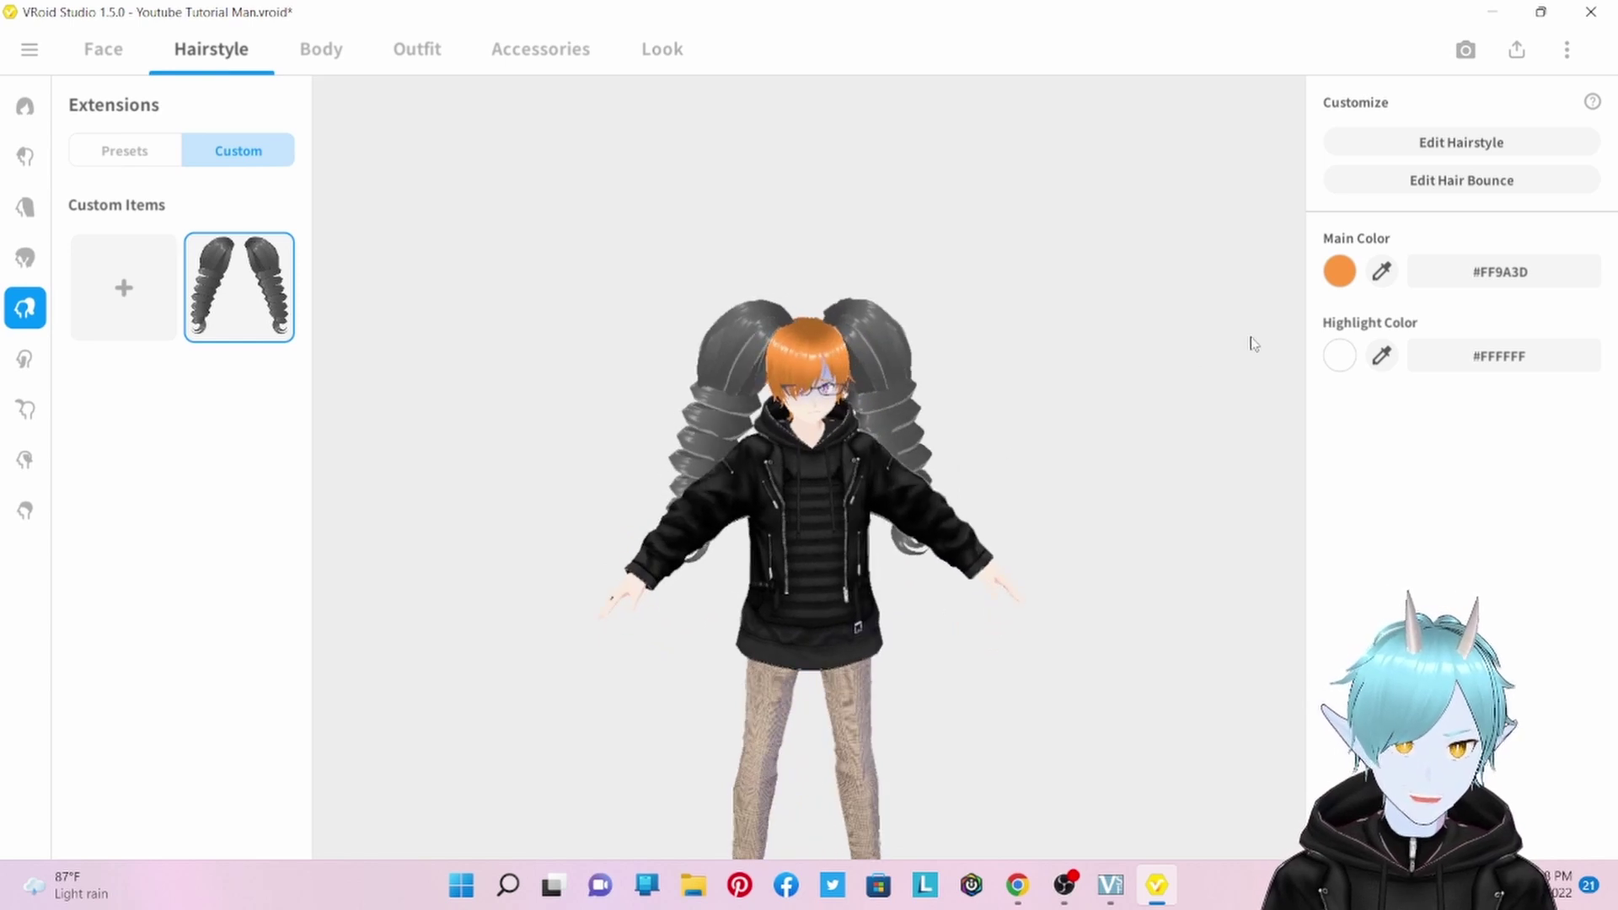
left_click(1323, 266)
mouse_move(1308, 309)
left_mouse_down()
mouse_move(1322, 320)
mouse_move(1305, 320)
left_mouse_up()
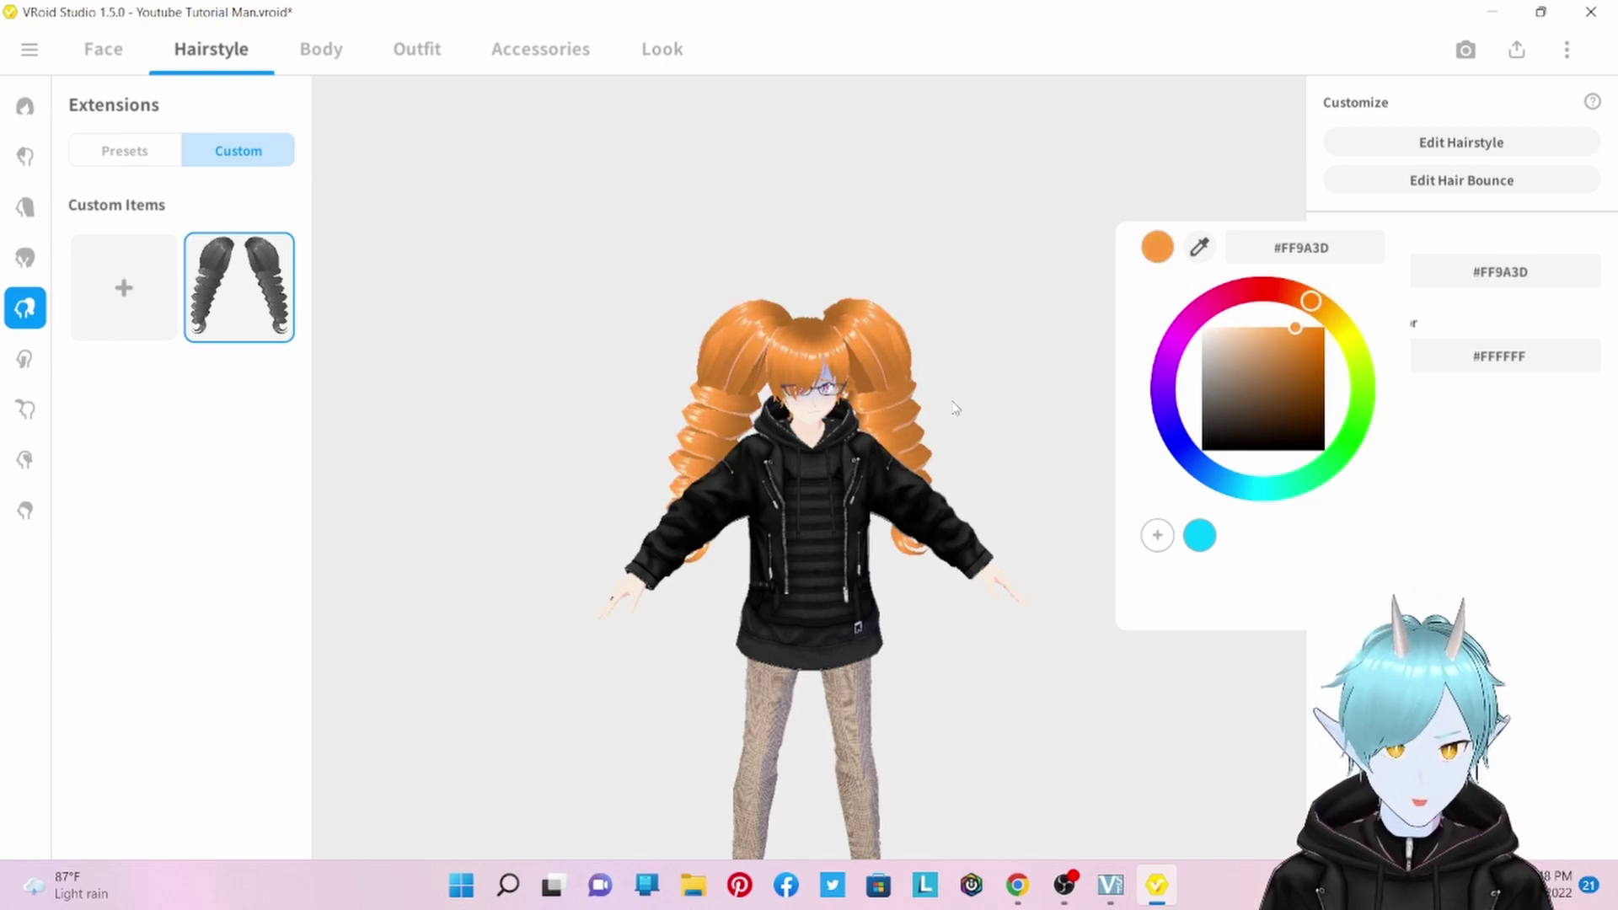
left_click(633, 480)
Orbit the avatar to check the orange ponytails from the back and sides
left_click_drag(666, 481, 608, 409)
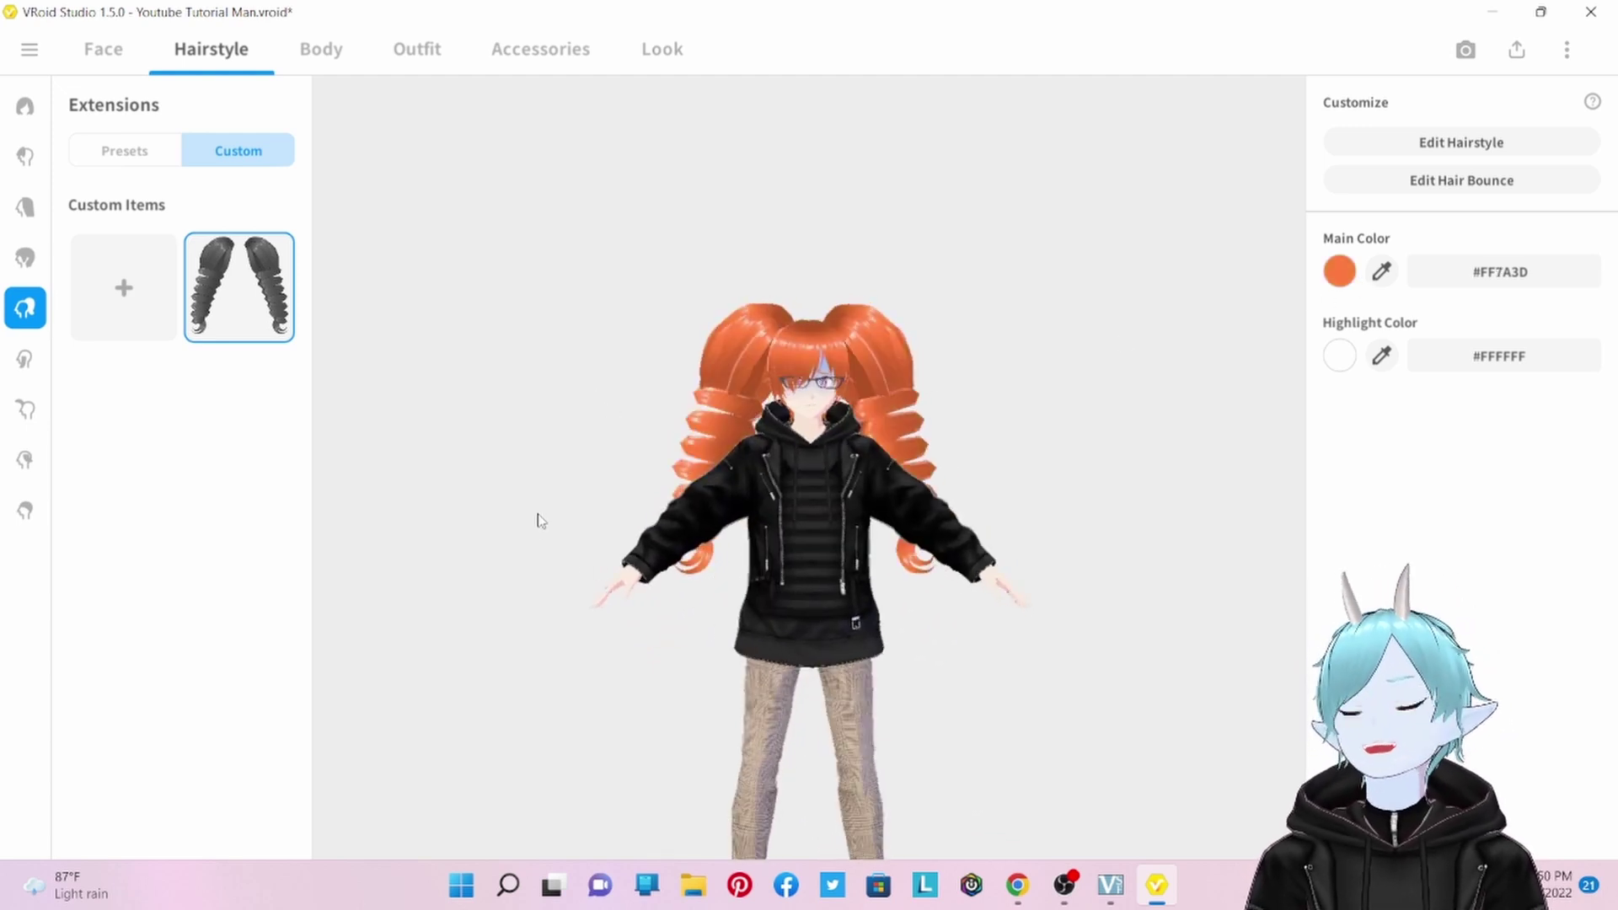
left_click_drag(537, 517, 674, 497)
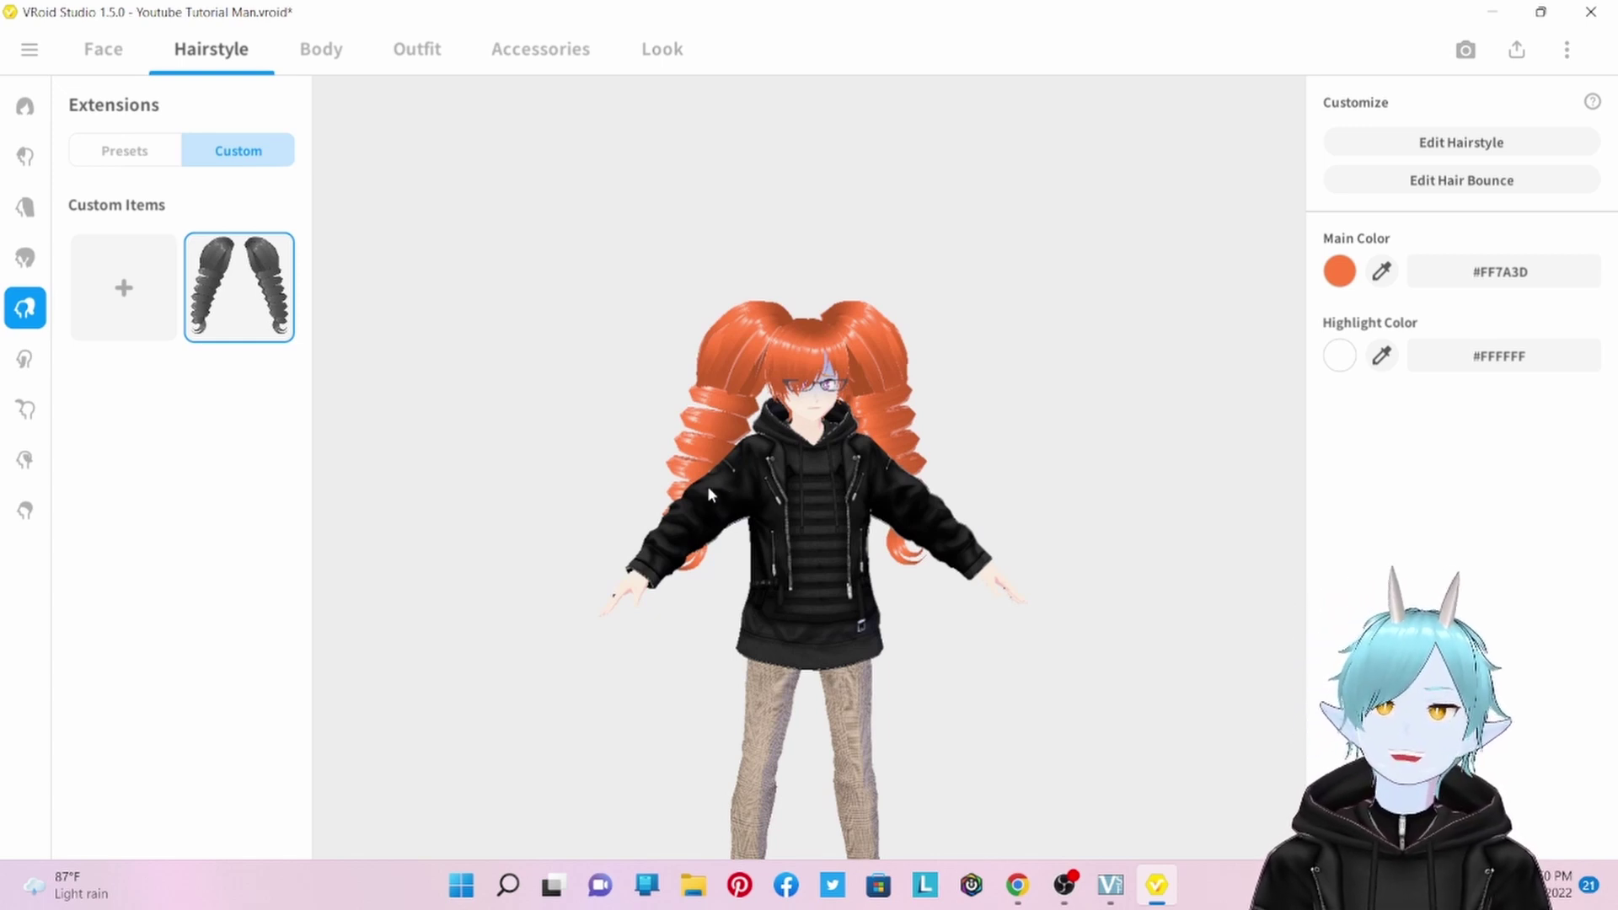
left_click_drag(827, 495, 795, 517)
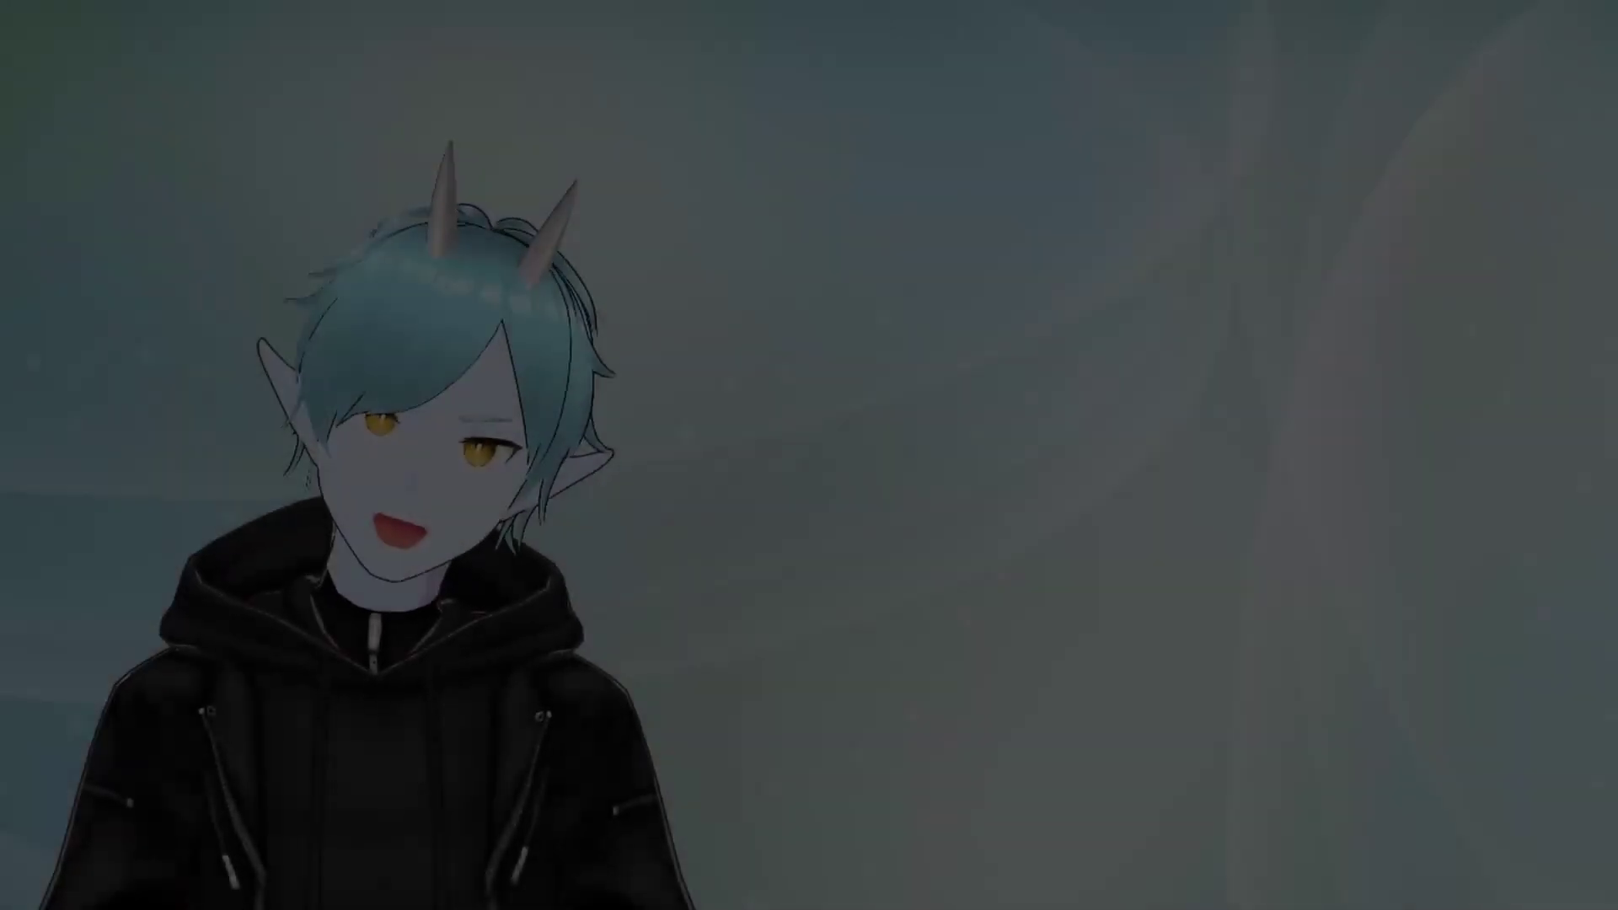